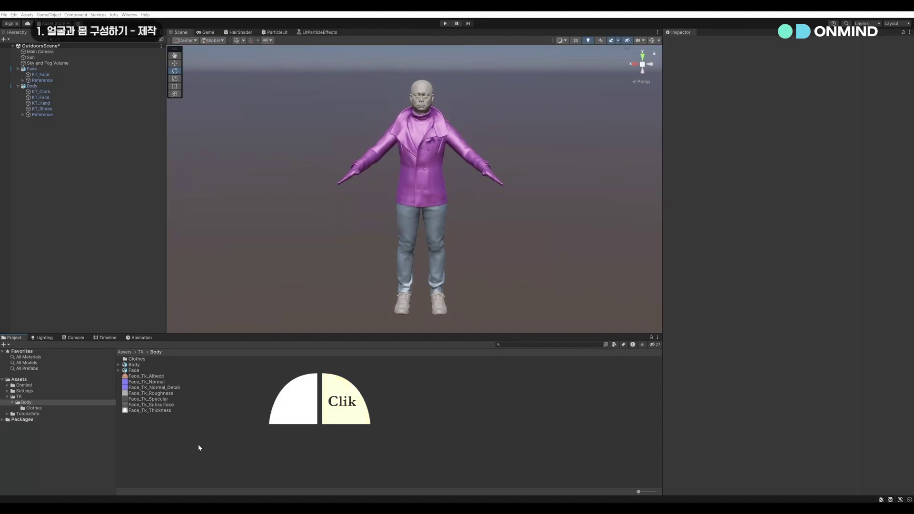
# Step: Create a new material named Face in the TK/Body assets folder
pyautogui.rightClick(198, 446)
pyautogui.moveTo(275, 270)
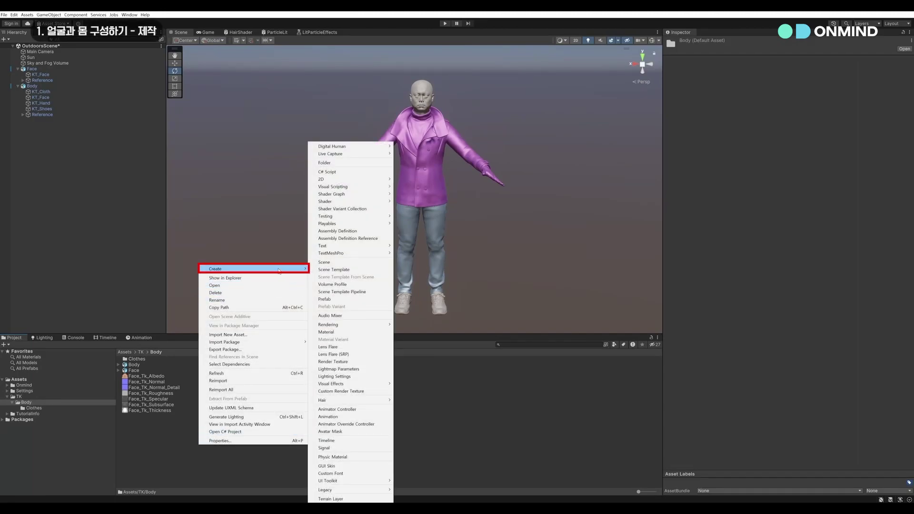
pyautogui.click(351, 329)
pyautogui.write('Face')
pyautogui.press('Return')
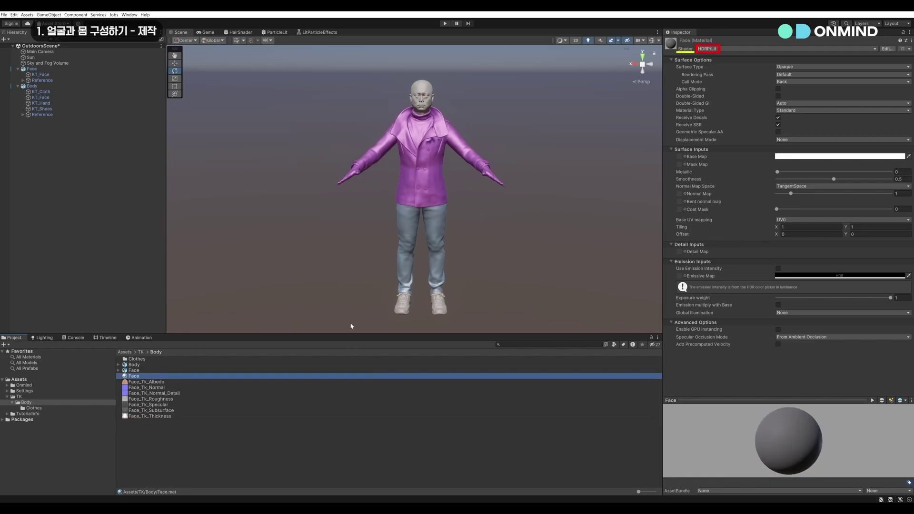
# Step: Search the shaders for "skin" and assign the DigitalHuman Skin shader graph to the Face material
pyautogui.click(764, 50)
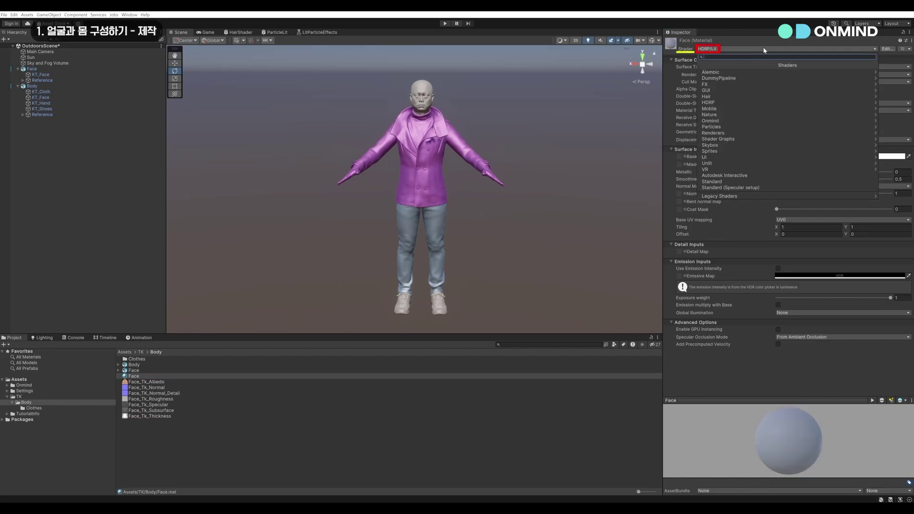
pyautogui.write('skin')
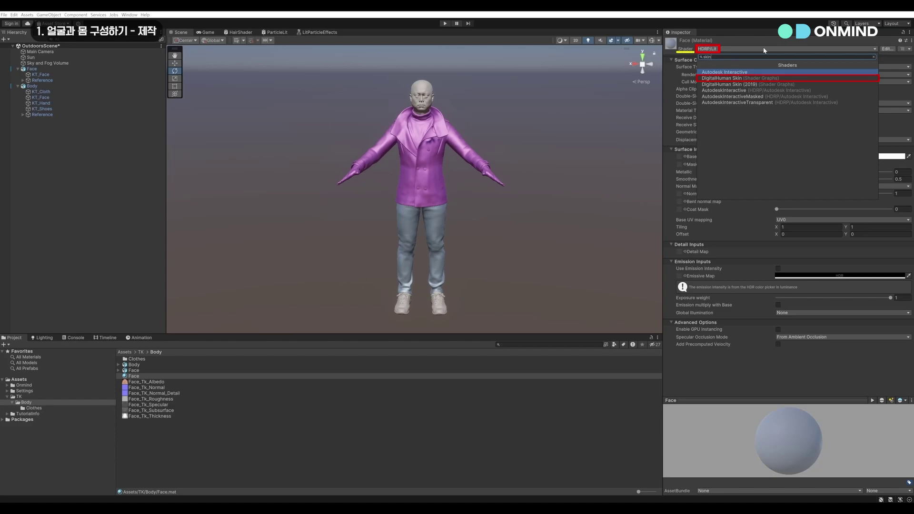
pyautogui.click(749, 78)
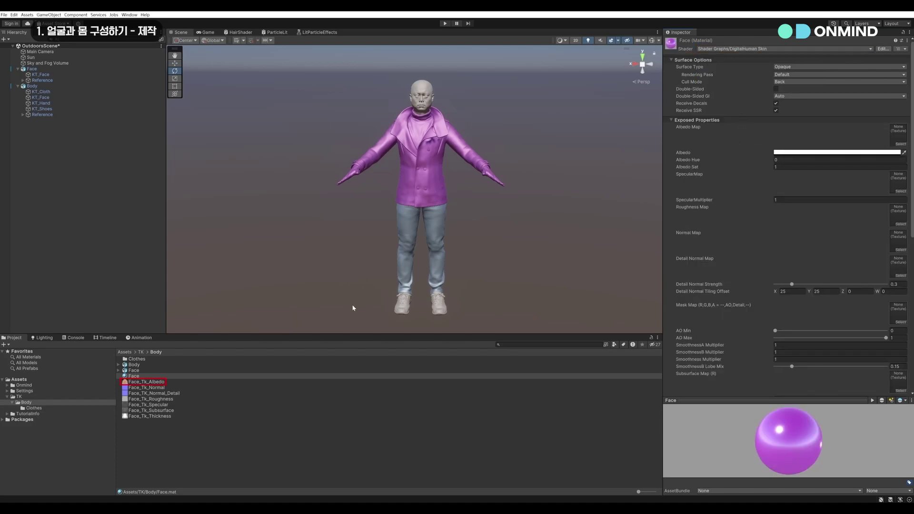
# Step: Assign Face_Tk_Albedo as the Face material's albedo map and Face_Tk_Specular as its specular map
pyautogui.moveTo(171, 385); pyautogui.dragTo(897, 142)
pyautogui.moveTo(169, 406); pyautogui.dragTo(893, 180)
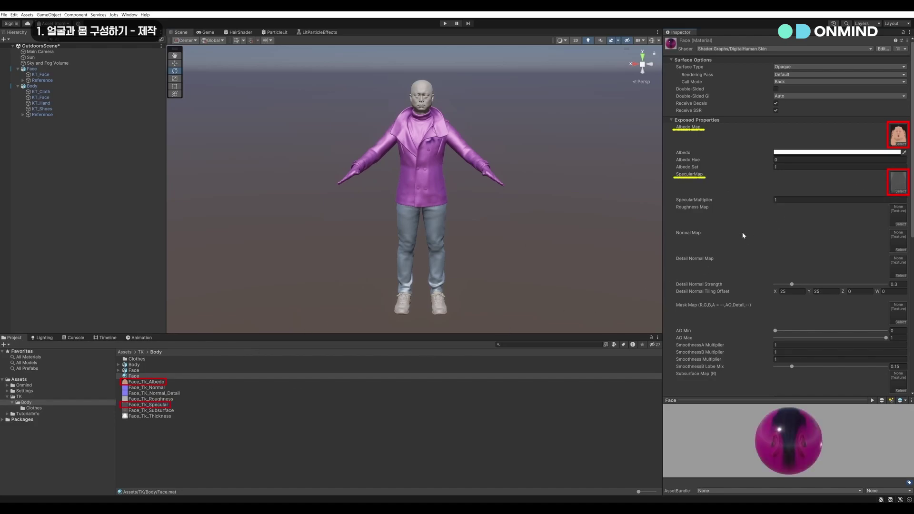
pyautogui.scroll(-3, 738, 234)
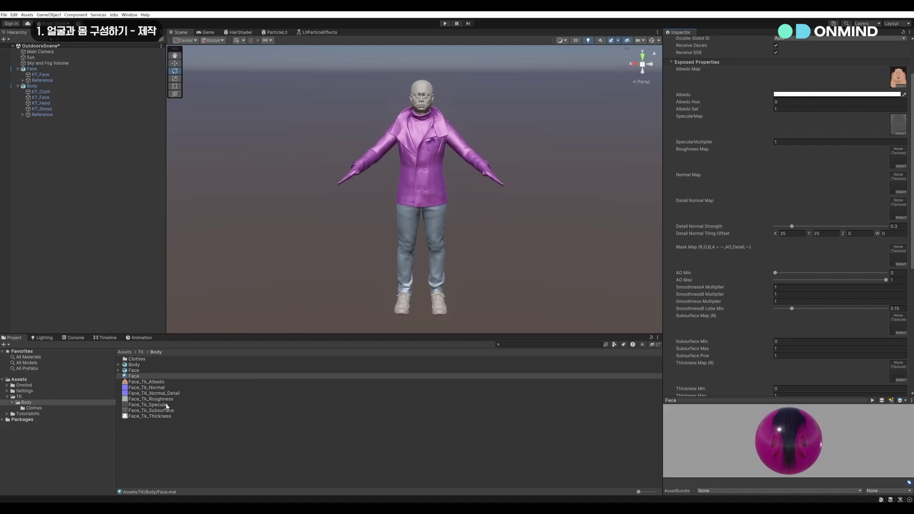
# Step: Set the Face_Tk_Roughness, Face_Tk_Subsurface and Face_Tk_Thickness textures to the Single Channel texture type using the Red channel
pyautogui.click(164, 400)
pyautogui.keyDown('ctrl'); pyautogui.click(166, 411); pyautogui.keyUp('ctrl')
pyautogui.keyDown('ctrl'); pyautogui.click(164, 417); pyautogui.keyUp('ctrl')
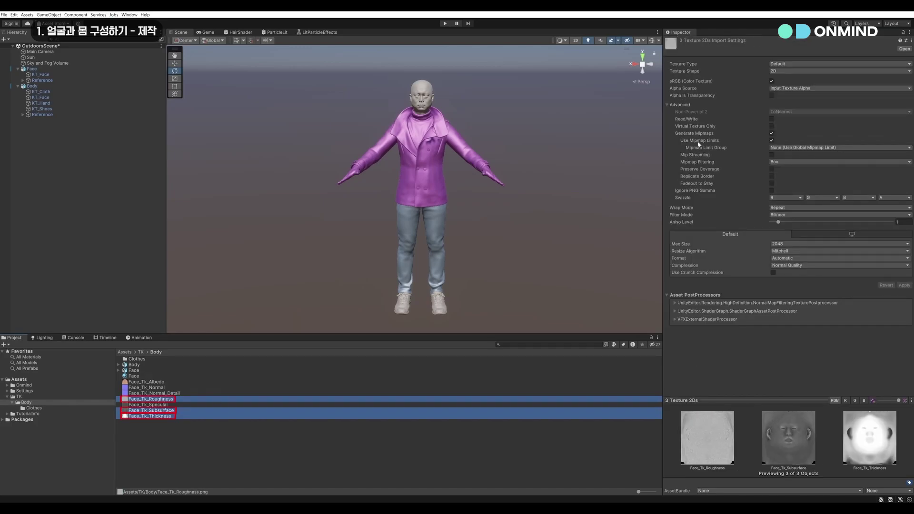
pyautogui.click(777, 64)
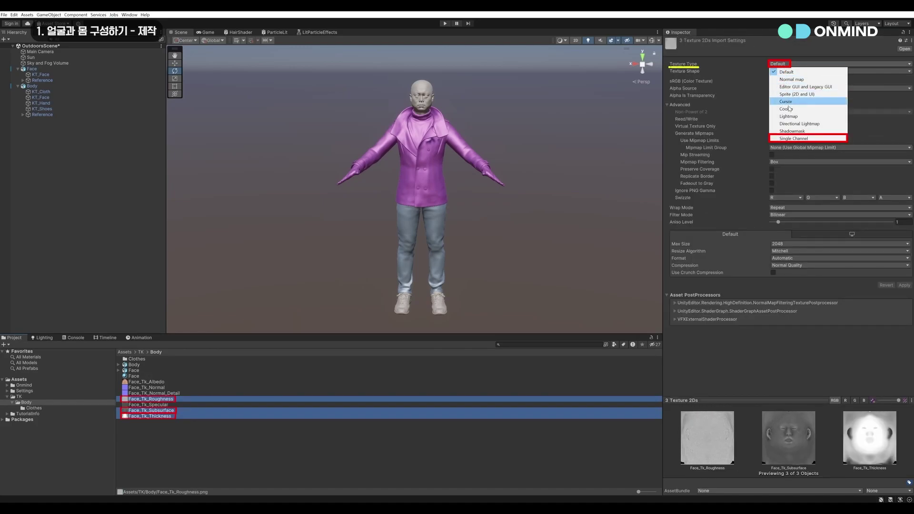
pyautogui.click(794, 139)
pyautogui.click(783, 81)
pyautogui.click(784, 96)
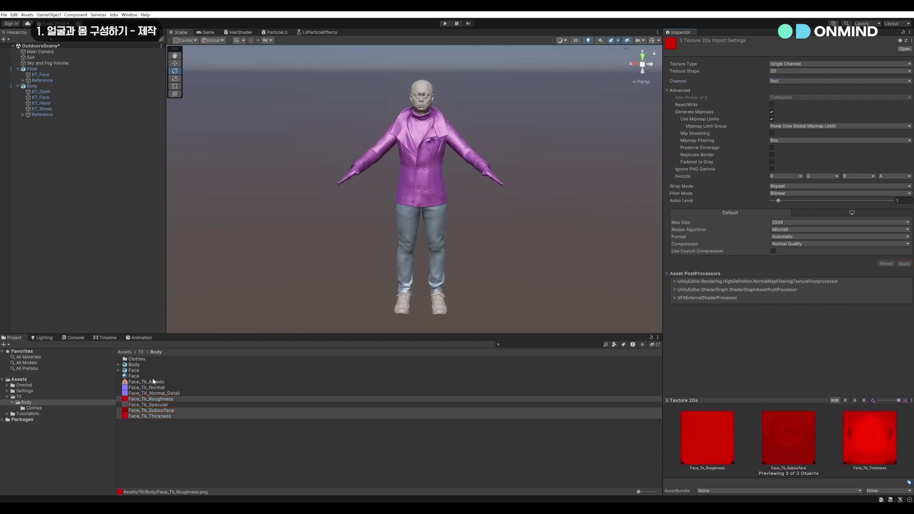
# Step: Assign the Face_Tk_Roughness, Face_Tk_Thickness and Face_Tk_Subsurface textures to the matching map slots of the Face material
pyautogui.click(138, 376)
pyautogui.moveTo(161, 400); pyautogui.dragTo(898, 214)
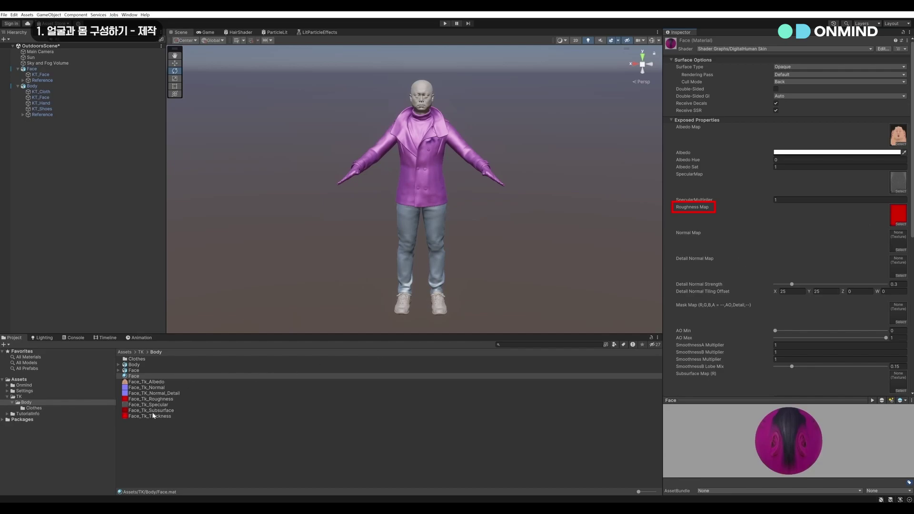
pyautogui.moveTo(151, 419); pyautogui.dragTo(767, 381)
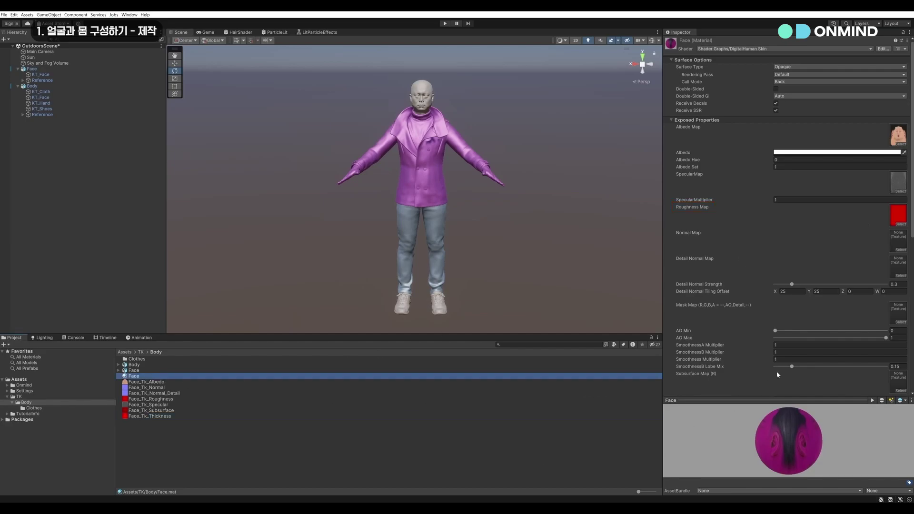
pyautogui.scroll(-3, 781, 366)
pyautogui.scroll(-1, 786, 357)
pyautogui.moveTo(143, 419); pyautogui.dragTo(898, 351)
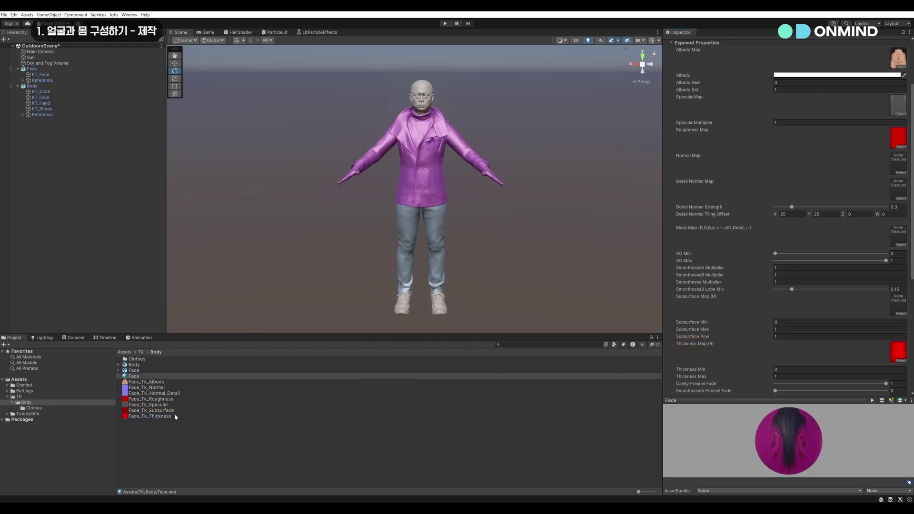
pyautogui.moveTo(167, 412); pyautogui.dragTo(904, 307)
# Step: Change the texture type of Face_Tk_Normal and Face_TK_Normal_Detail to Normal map and apply the import settings
pyautogui.scroll(4, 867, 297)
pyautogui.click(152, 387)
pyautogui.keyDown('shift'); pyautogui.click(163, 393); pyautogui.keyUp('shift')
pyautogui.click(785, 63)
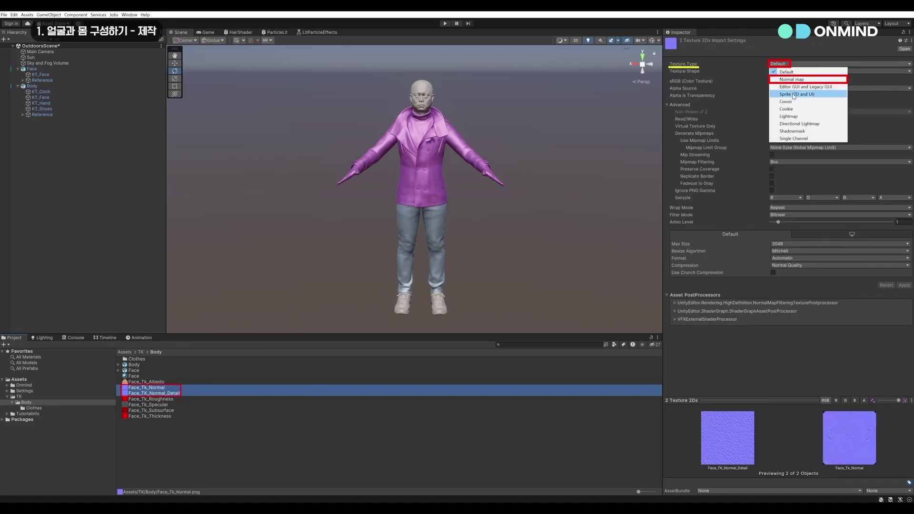
pyautogui.click(791, 80)
pyautogui.click(900, 278)
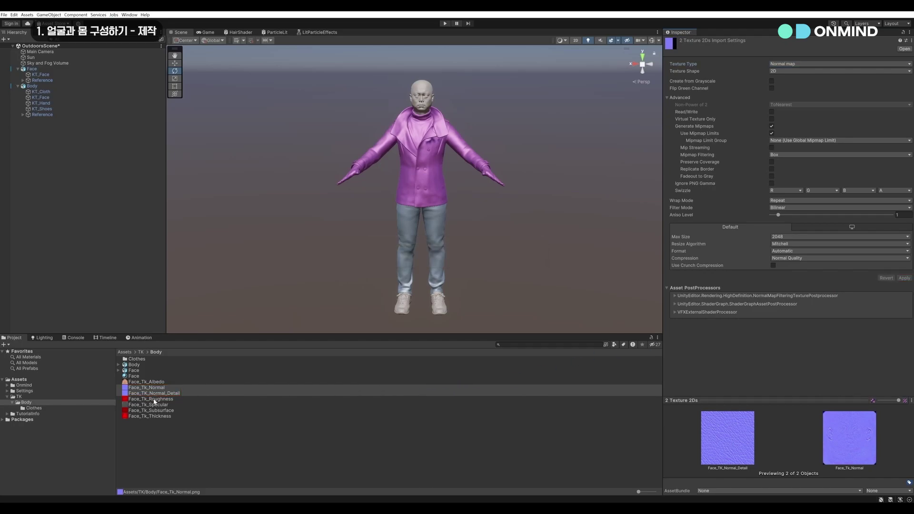
# Step: Assign Face_Tk_Normal as the Face material's normal map and Face_TK_Normal_Detail as its detail normal map
pyautogui.click(134, 377)
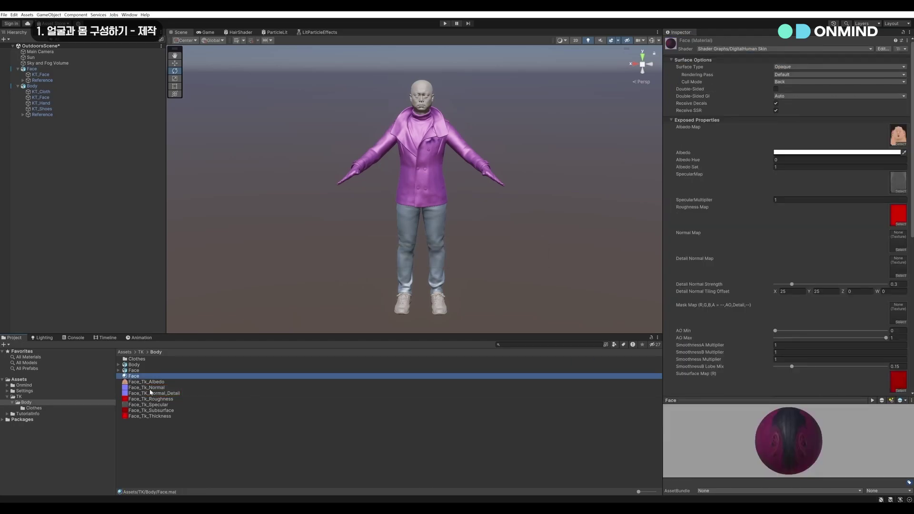
pyautogui.moveTo(152, 389); pyautogui.dragTo(898, 241)
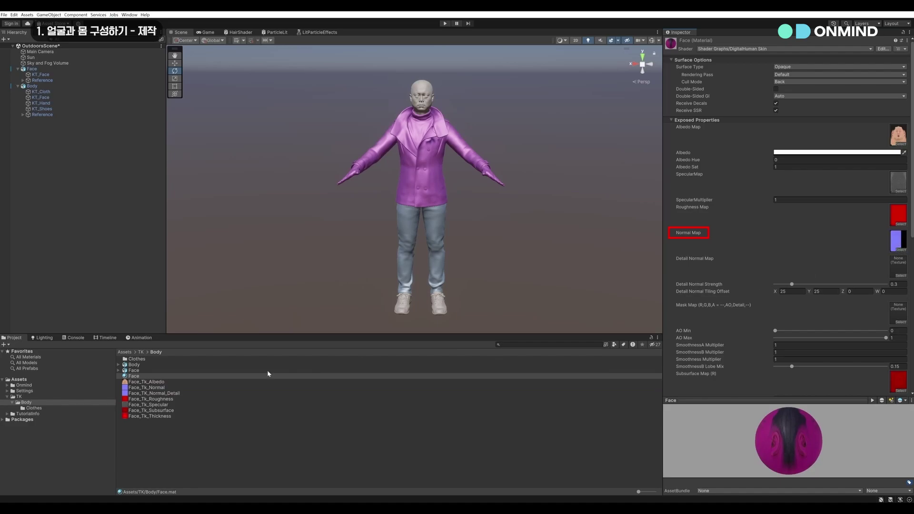
pyautogui.moveTo(165, 397); pyautogui.dragTo(898, 266)
# Step: Create an HDRP Diffusion Profile asset in the Body folder and name it Skin Diffusion Profile
pyautogui.scroll(-10, 769, 245)
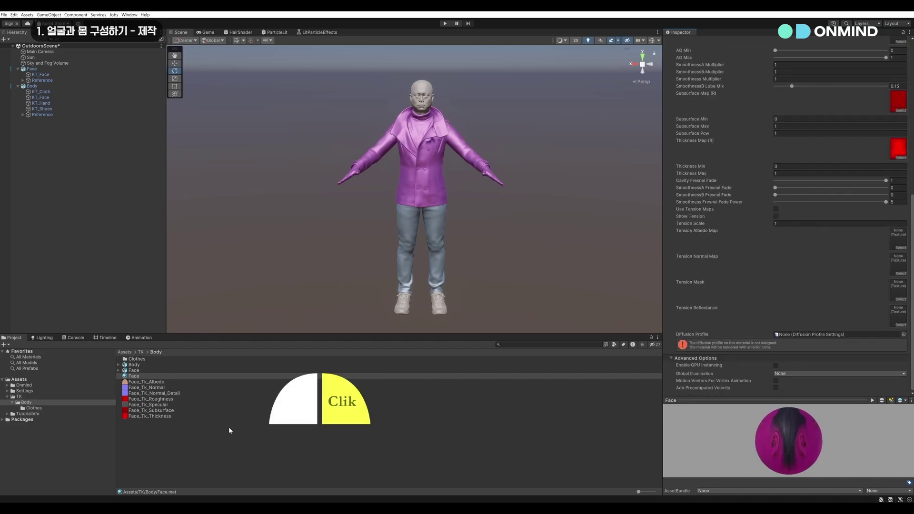
pyautogui.rightClick(207, 433)
pyautogui.moveTo(288, 259)
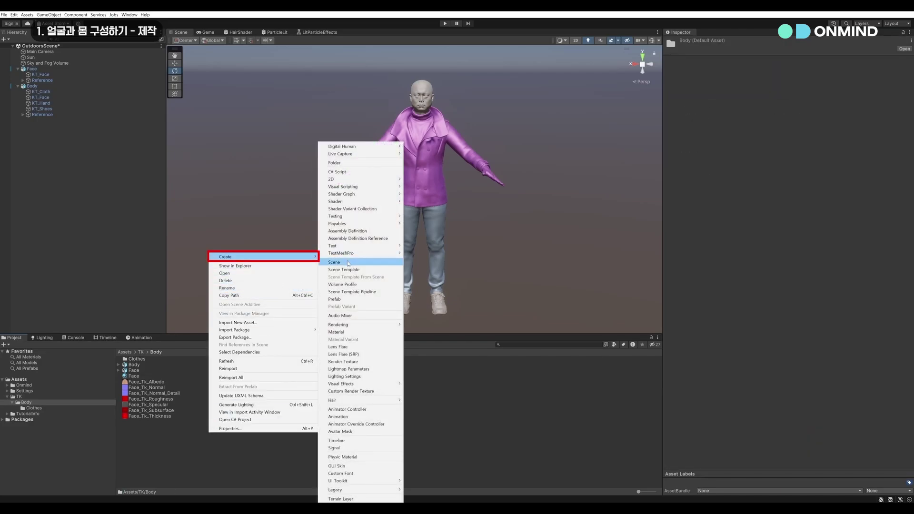
pyautogui.moveTo(397, 325)
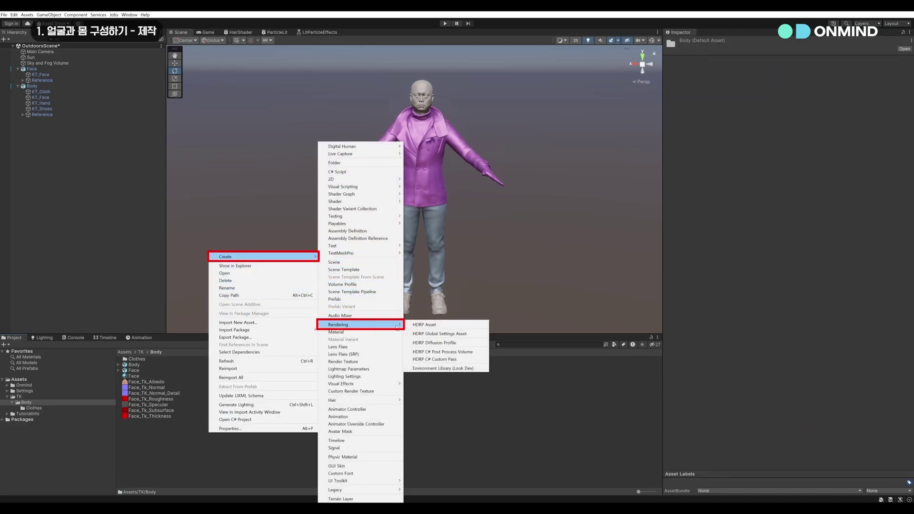
pyautogui.click(446, 345)
pyautogui.press('Home')
pyautogui.press('Delete')
pyautogui.press('Delete')
pyautogui.press('Delete')
pyautogui.write('Sk')
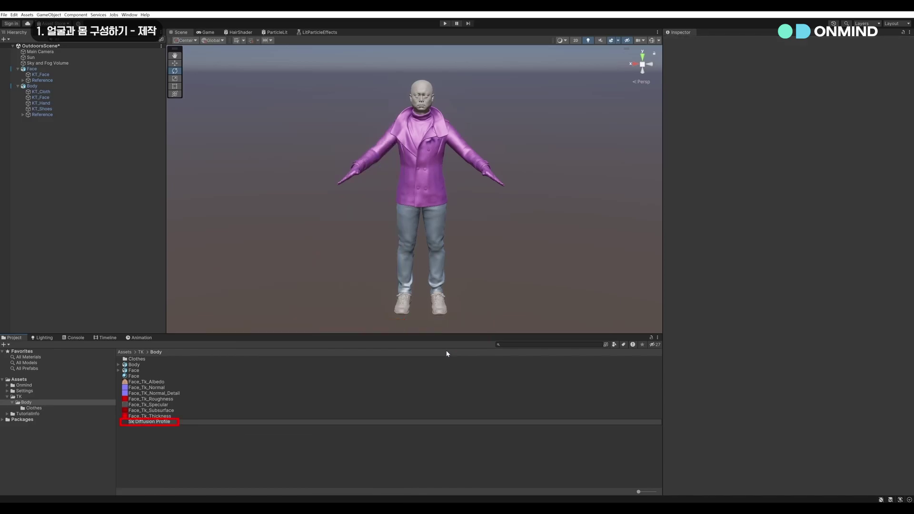
pyautogui.write('in')
pyautogui.press('Return')
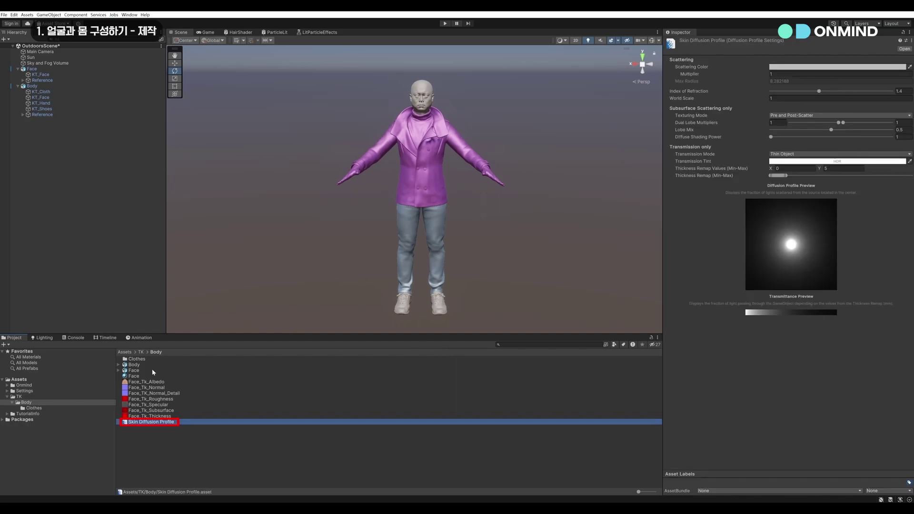
# Step: Assign Skin Diffusion Profile to the Face material and fix its missing reference in the HDRP Global Settings
pyautogui.click(136, 377)
pyautogui.scroll(-10, 798, 282)
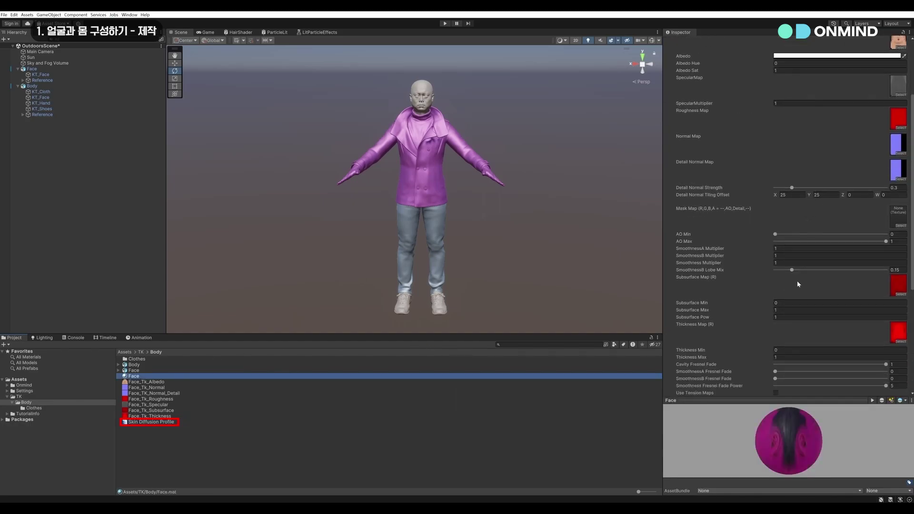
pyautogui.moveTo(146, 425); pyautogui.dragTo(822, 336)
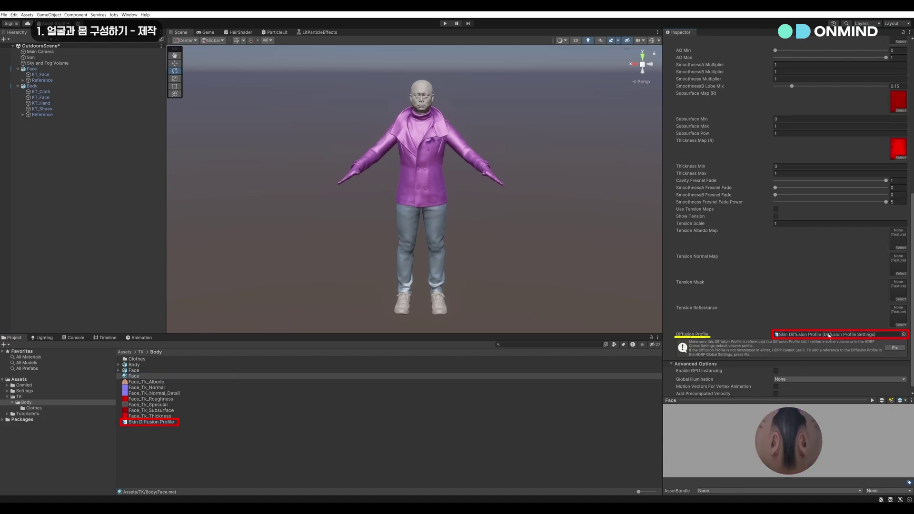
pyautogui.click(895, 348)
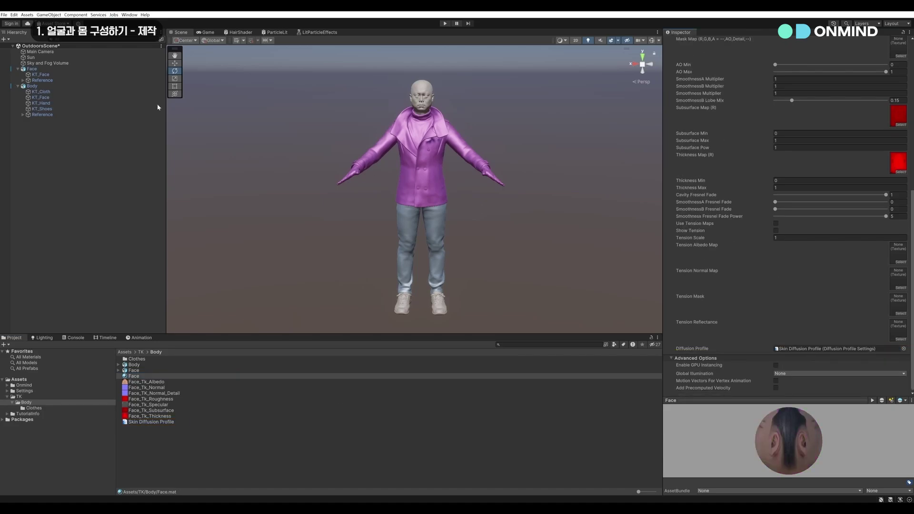
# Step: Apply the Face material to Element 0 of the KT_Face mesh under the Face object, then deselect it
pyautogui.click(52, 75)
pyautogui.moveTo(131, 378)
pyautogui.mouseDown()
pyautogui.moveTo(200, 371)
pyautogui.moveTo(838, 178)
pyautogui.mouseUp()
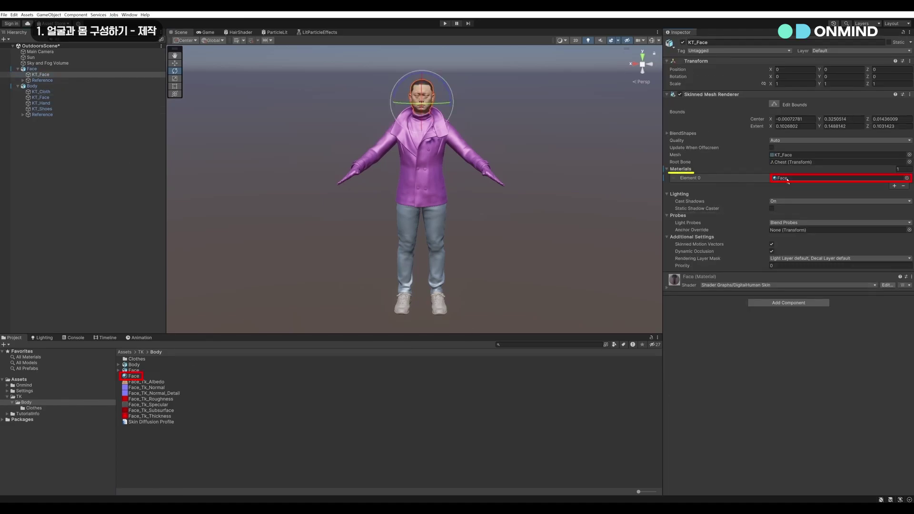
pyautogui.click(318, 438)
pyautogui.keyDown('alt'); pyautogui.moveTo(464, 96); pyautogui.dragTo(447, 100); pyautogui.keyUp('alt')
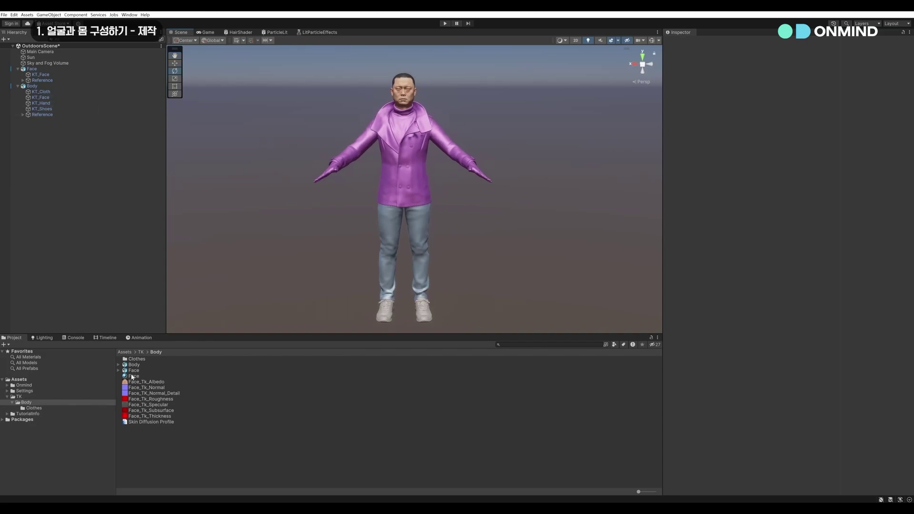
# Step: From the Clothes folder, assign the Coat material to Element 1 and BlueJeans to Element 0 of the KT_Cloth mesh
pyautogui.doubleClick(136, 359)
pyautogui.click(48, 91)
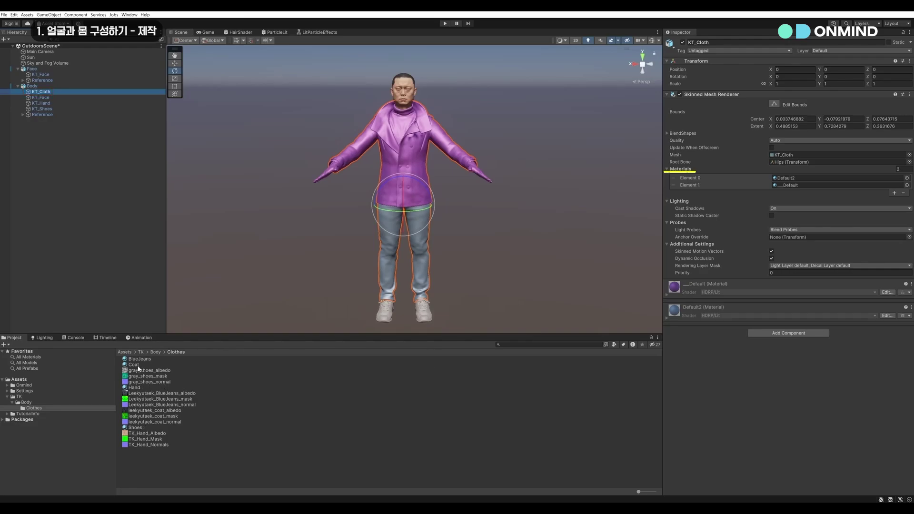
pyautogui.moveTo(139, 370); pyautogui.dragTo(803, 187)
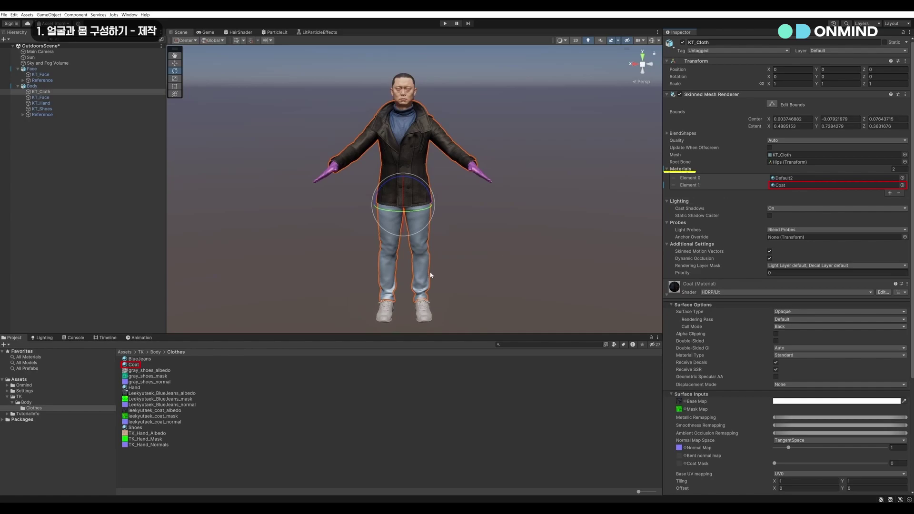
pyautogui.moveTo(139, 359); pyautogui.dragTo(810, 179)
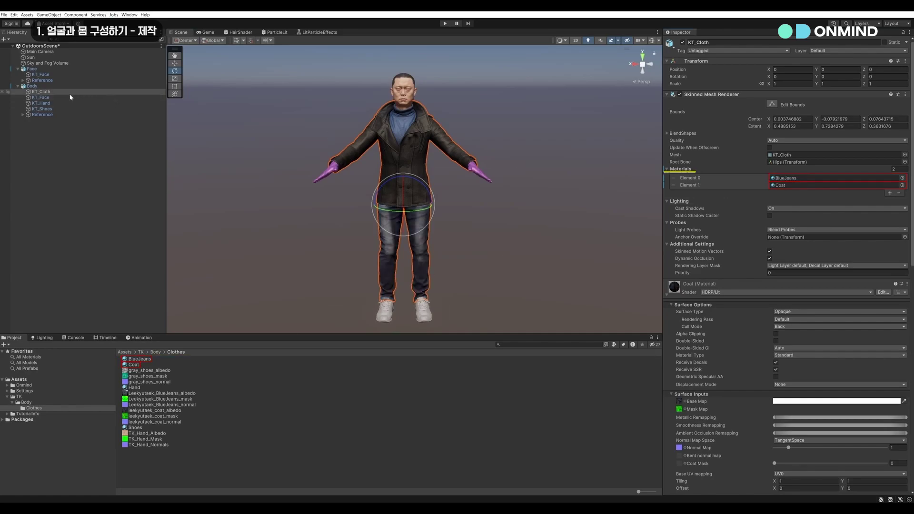
# Step: Select the KT_Face, KT_Shoes and KT_Hand meshes under the Body object in turn
pyautogui.click(41, 97)
pyautogui.click(50, 109)
pyautogui.click(51, 105)
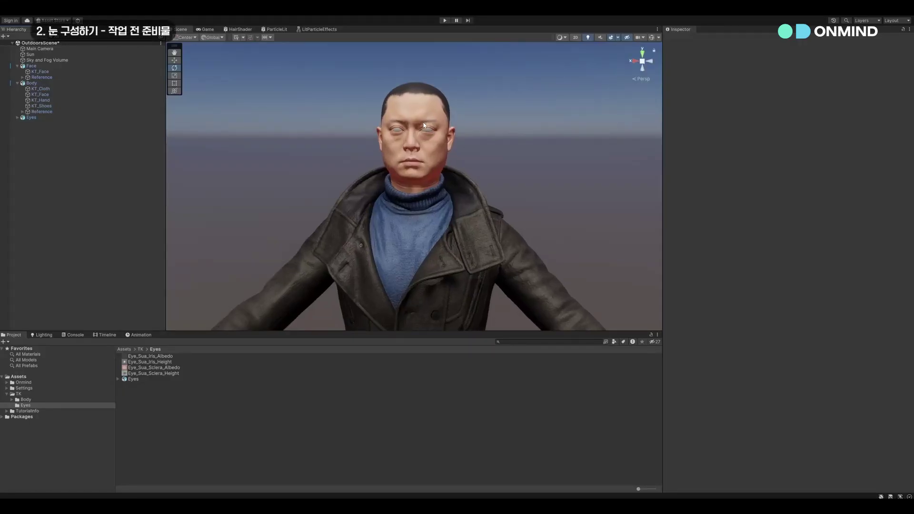
# Step: Expand the Eyes object in the scene hierarchy and select its Left_Eye_Mesh
pyautogui.scroll(5, 424, 125)
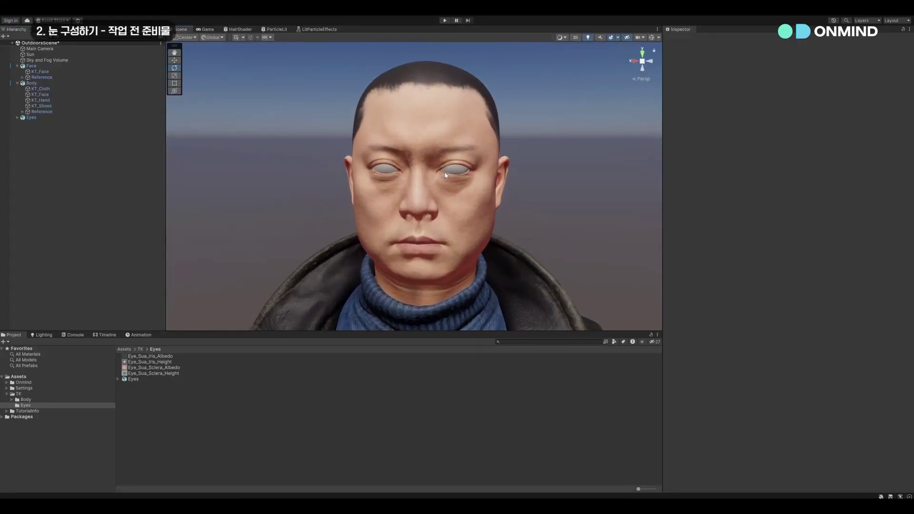
pyautogui.click(456, 171)
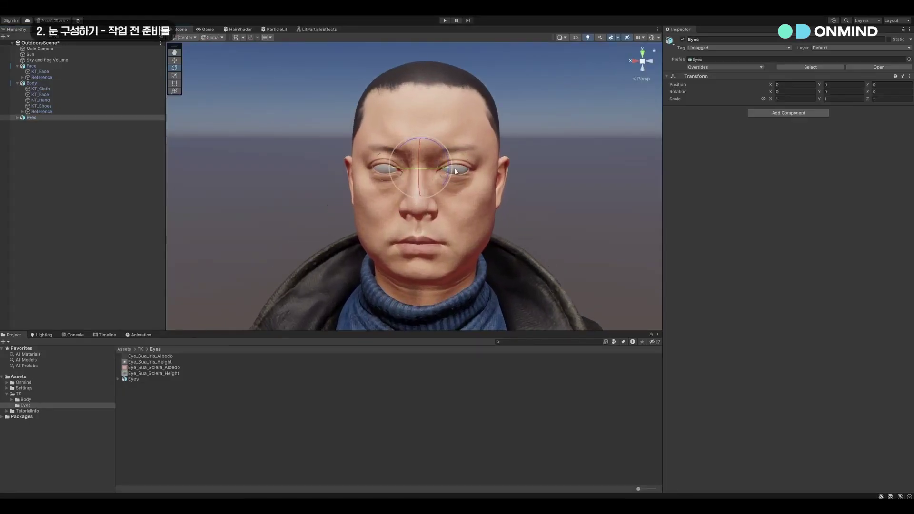
pyautogui.click(18, 118)
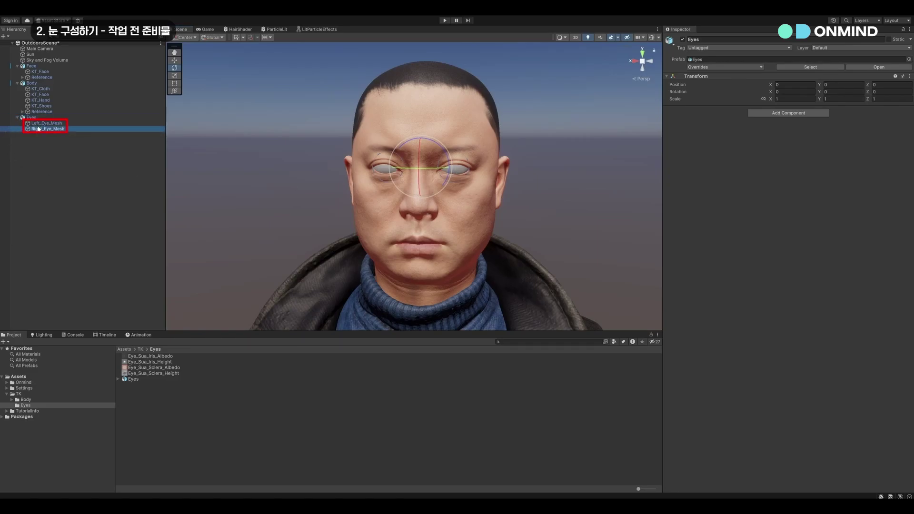
pyautogui.click(42, 123)
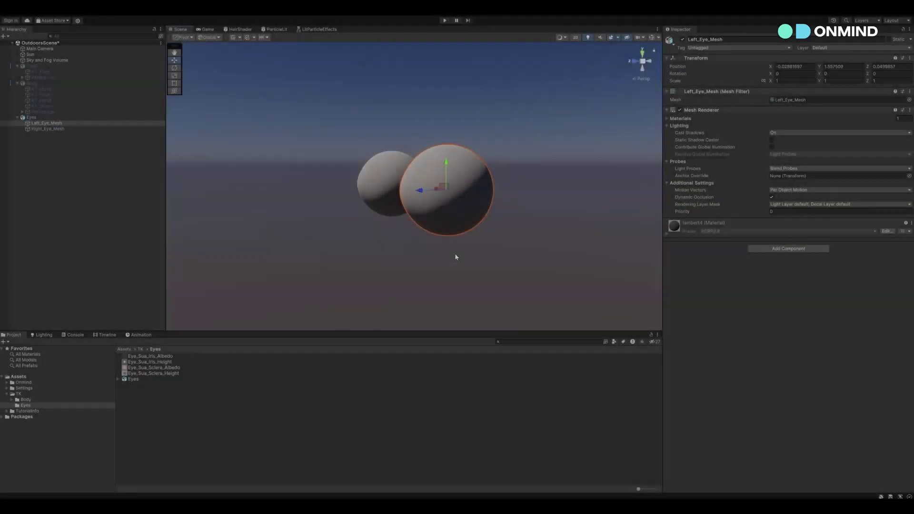
# Step: Examine the left and right eye meshes under the Eyes object from several angles
pyautogui.keyDown('alt'); pyautogui.moveTo(455, 253); pyautogui.dragTo(434, 207); pyautogui.keyUp('alt')
pyautogui.click(358, 192)
pyautogui.click(52, 129)
pyautogui.press('f')
pyautogui.keyDown('alt'); pyautogui.moveTo(402, 225); pyautogui.dragTo(376, 199); pyautogui.keyUp('alt')
pyautogui.click(47, 123)
pyautogui.click(50, 130)
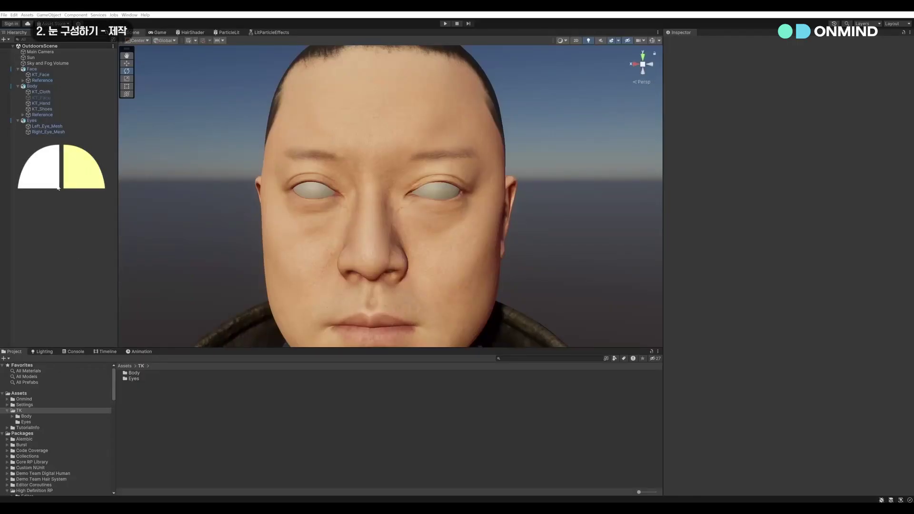
# Step: Create two empty game objects in the scene, one named Attachments and the other EyeAttachments
pyautogui.rightClick(59, 188)
pyautogui.click(81, 272)
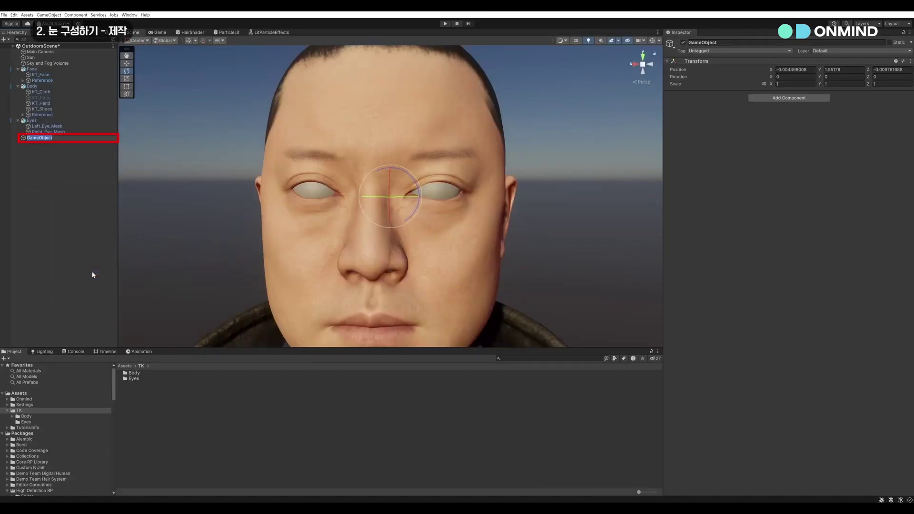
pyautogui.write('Attachments')
pyautogui.press('Return')
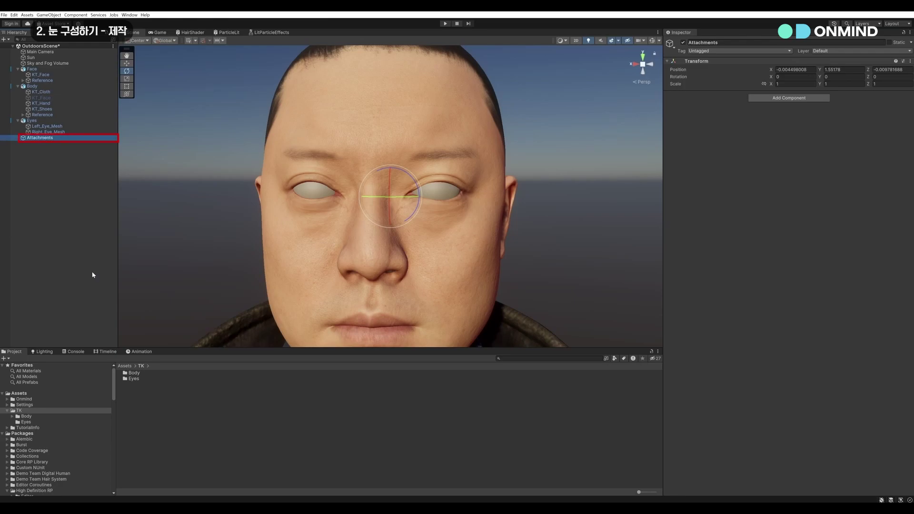
pyautogui.hotkey('ctrl', 'shift', 'n')
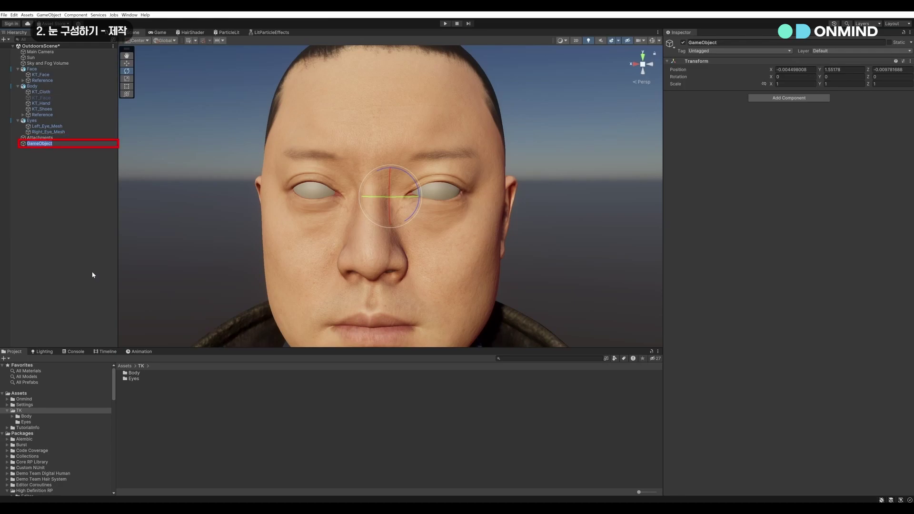
pyautogui.write('E')
pyautogui.press('Return')
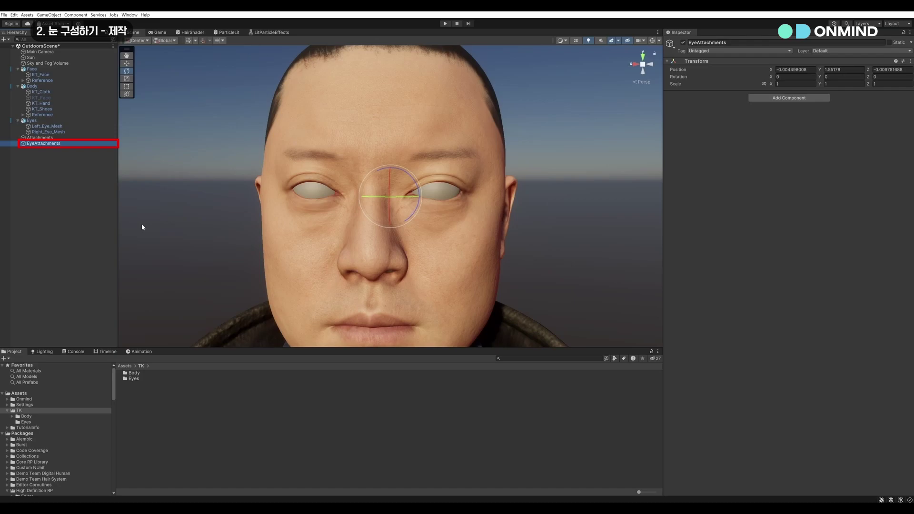
# Step: Duplicate EyeAttachments as an object named Eye_L, and duplicate that as Eye_R
pyautogui.hotkey('ctrl', 'd')
pyautogui.press('F2')
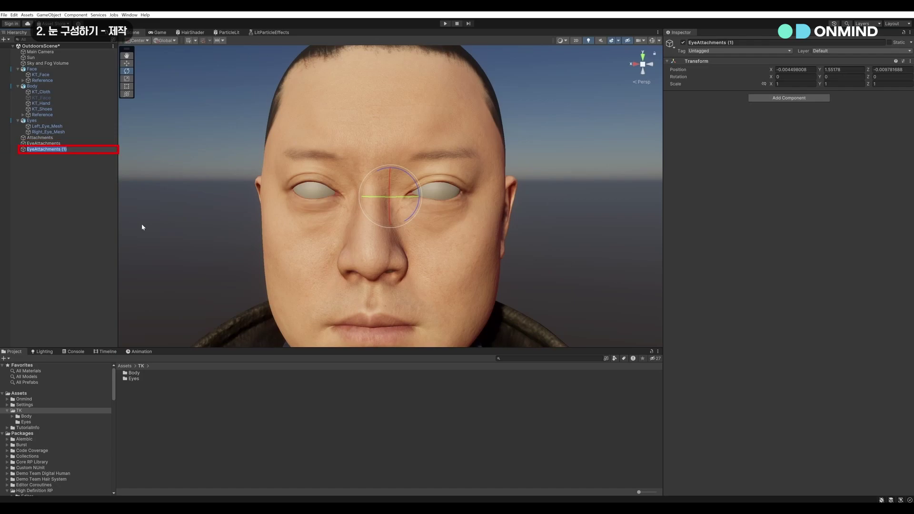
pyautogui.write('Eye_L')
pyautogui.press('Return')
pyautogui.hotkey('ctrl', 'd')
pyautogui.press('F2')
pyautogui.press('Right')
pyautogui.press('BackSpace')
pyautogui.write('R')
pyautogui.press('Return')
# Step: Make several copies of Eye_L and rename the first one Eye_LPoint1
pyautogui.hotkey('ctrl', 'z')
pyautogui.hotkey('ctrl', 'd')
pyautogui.hotkey('ctrl', 'd')
pyautogui.hotkey('ctrl', 'd')
pyautogui.press('F2')
pyautogui.press('Right')
pyautogui.press('BackSpace')
pyautogui.press('BackSpace')
pyautogui.press('BackSpace')
pyautogui.press('BackSpace')
pyautogui.write('Point1')
pyautogui.press('Return')
# Step: Rename the remaining Eye_L copies Eye_LPoint2, Eye_LPoint3 and Eye_LPoint4
pyautogui.press('Down')
pyautogui.press('F2')
pyautogui.write('Eye_LPoint1')
pyautogui.press('BackSpace')
pyautogui.write('2')
pyautogui.press('Return')
pyautogui.press('Down')
pyautogui.press('F2')
pyautogui.write('Eye_LPoint1')
pyautogui.press('BackSpace')
pyautogui.write('3')
pyautogui.press('Return')
pyautogui.press('Down')
pyautogui.press('F2')
pyautogui.write('Eye_LPoint1')
pyautogui.press('BackSpace')
pyautogui.write('4')
pyautogui.press('Return')
# Step: Duplicate Eye_R, rename the copy Eye_RPoint1, and make three duplicates of it
pyautogui.press('Down')
pyautogui.hotkey('ctrl', 'd')
pyautogui.press('F2')
pyautogui.press('Right')
pyautogui.press('BackSpace')
pyautogui.press('BackSpace')
pyautogui.press('BackSpace')
pyautogui.press('BackSpace')
pyautogui.write('Point1')
pyautogui.press('Return')
pyautogui.hotkey('ctrl', 'd')
pyautogui.hotkey('ctrl', 'd')
pyautogui.hotkey('ctrl', 'd')
# Step: Rename the three Eye_RPoint1 duplicates Eye_RPoint2, Eye_RPoint3 and Eye_RPoint4
pyautogui.press('Up')
pyautogui.press('Up')
pyautogui.press('F2')
pyautogui.hotkey('ctrl', 'v')
pyautogui.press('BackSpace')
pyautogui.write('2')
pyautogui.press('Return')
pyautogui.press('Down')
pyautogui.press('F2')
pyautogui.hotkey('ctrl', 'v')
pyautogui.press('BackSpace')
pyautogui.write('3')
pyautogui.press('Return')
pyautogui.press('Down')
pyautogui.press('F2')
pyautogui.hotkey('ctrl', 'v')
pyautogui.press('BackSpace')
pyautogui.write('4')
pyautogui.press('Return')
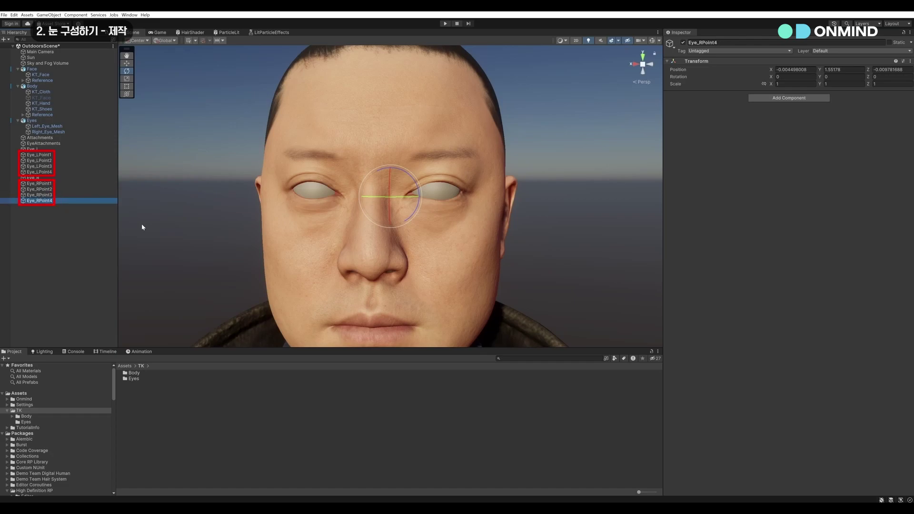
# Step: Parent the four Eye_RPoint objects to Eye_R and the four Eye_LPoint objects to Eye_L
pyautogui.keyDown('shift'); pyautogui.click(39, 183); pyautogui.keyUp('shift')
pyautogui.moveTo(39, 183); pyautogui.dragTo(38, 151)
pyautogui.click(41, 172)
pyautogui.keyDown('shift'); pyautogui.click(41, 155); pyautogui.keyUp('shift')
# Step: Nest Eye_L and Eye_R under EyeAttachments inside Attachments, and expand both eyes to list their points
pyautogui.click(19, 149)
pyautogui.click(18, 156)
pyautogui.click(31, 149)
pyautogui.keyDown('shift'); pyautogui.click(37, 157); pyautogui.keyUp('shift')
pyautogui.moveTo(37, 158); pyautogui.dragTo(40, 137)
pyautogui.click(39, 181)
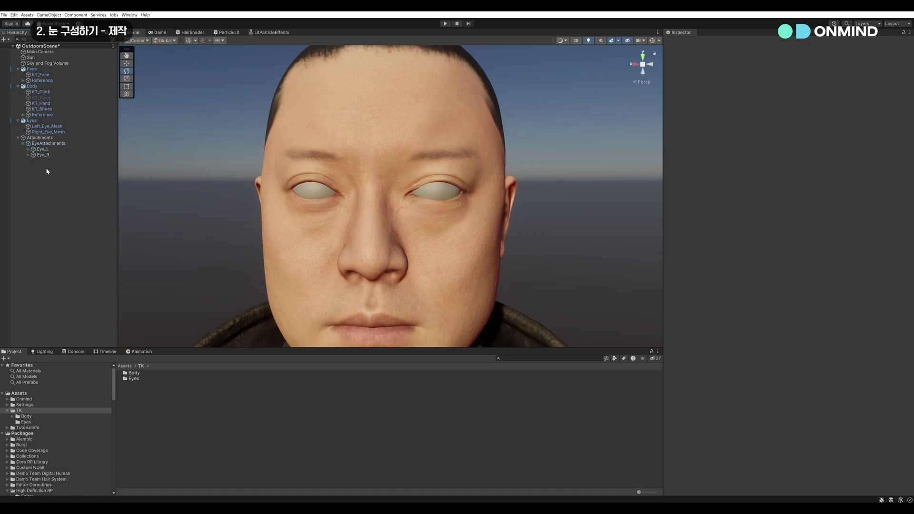
pyautogui.click(27, 149)
pyautogui.click(27, 178)
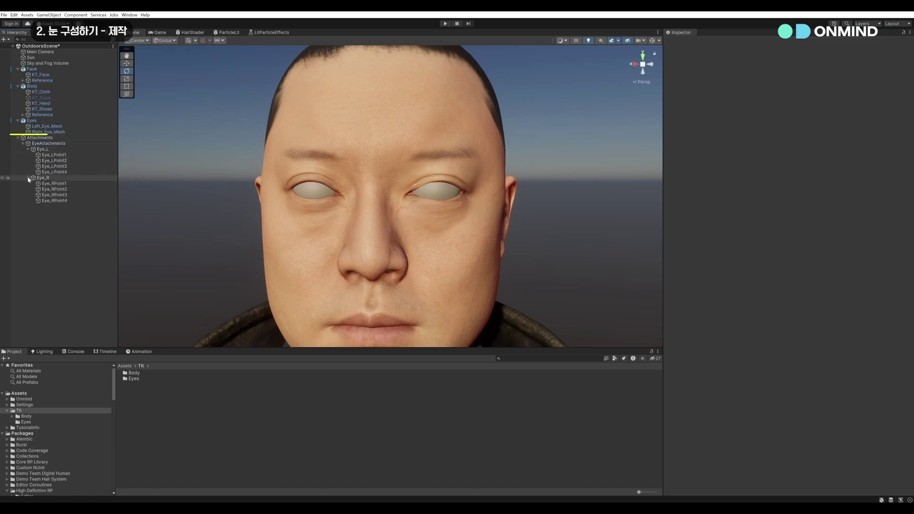
# Step: Add a Skin Attachment Target component to the KT_Face mesh under the Face object
pyautogui.click(113, 75)
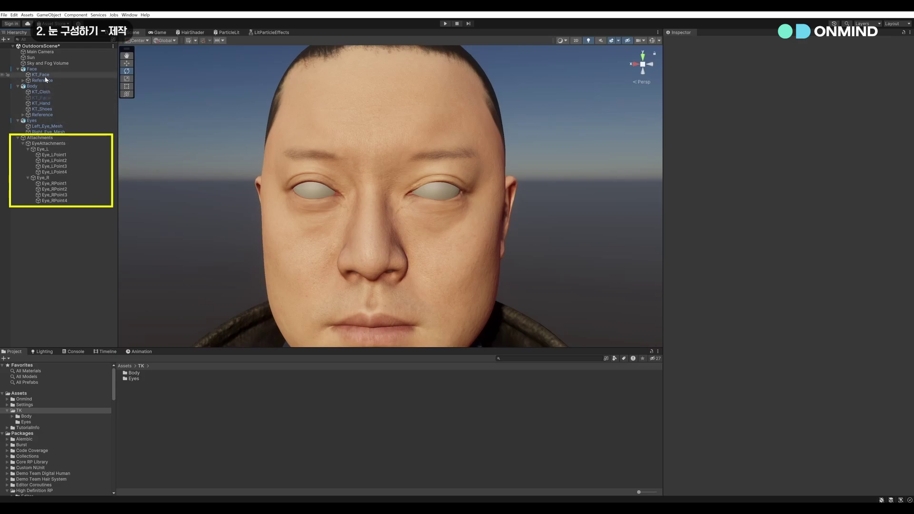
pyautogui.scroll(-10, 732, 222)
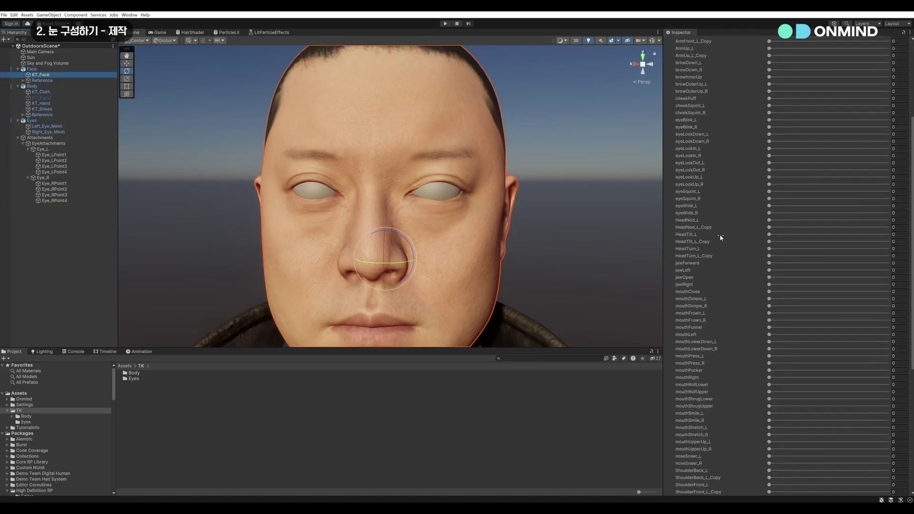
pyautogui.click(767, 487)
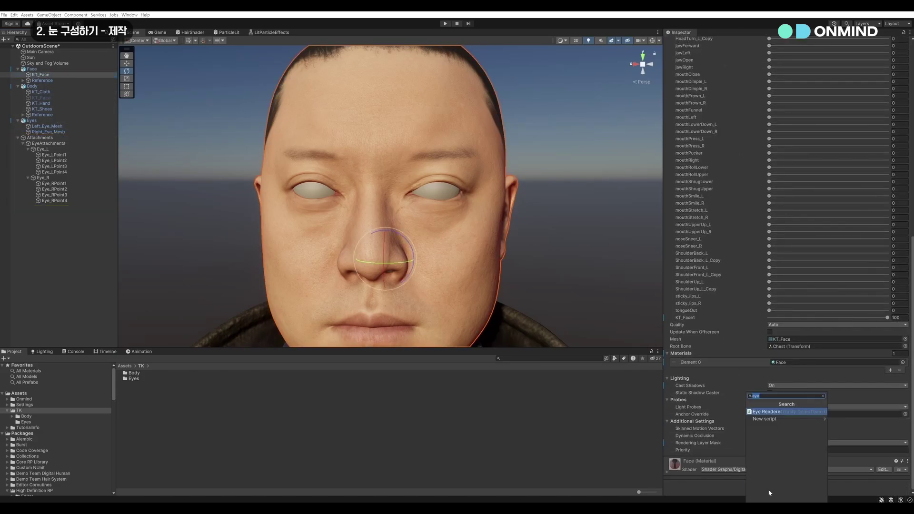
pyautogui.write('atta')
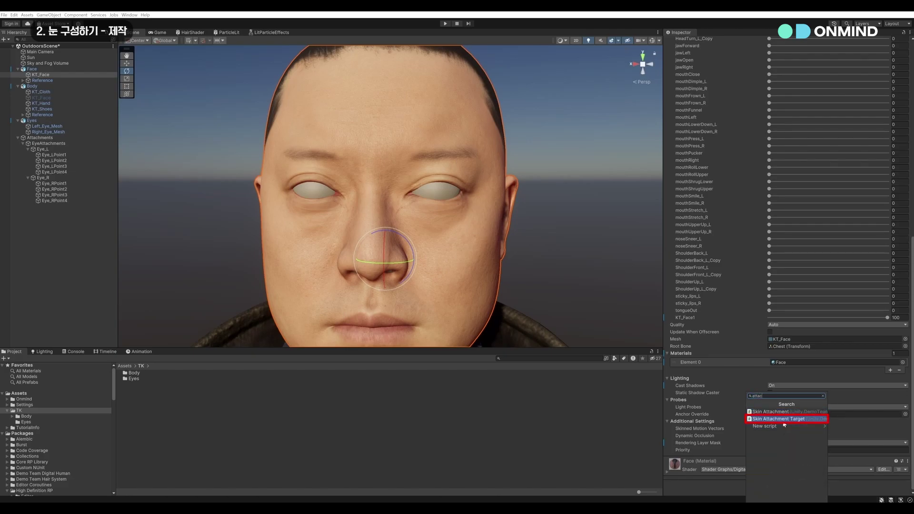
pyautogui.write('c')
pyautogui.click(784, 419)
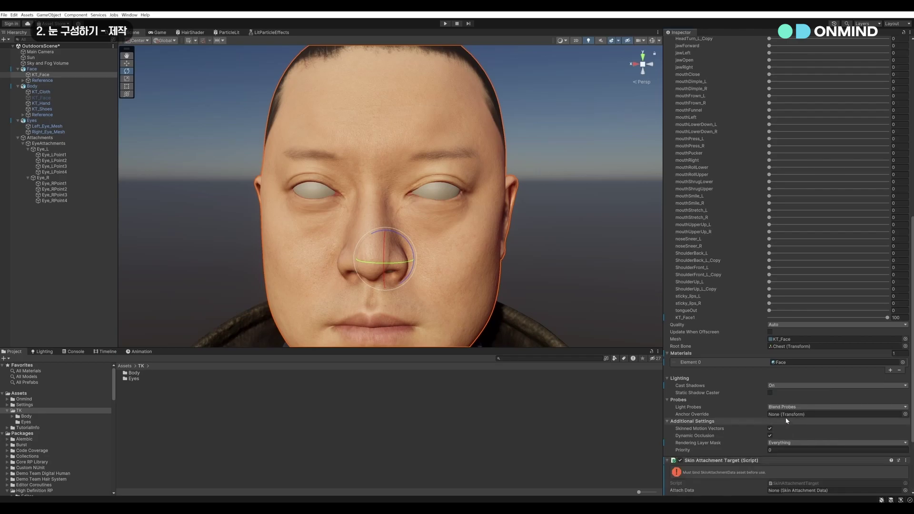
pyautogui.scroll(-3, 793, 379)
pyautogui.scroll(-1, 794, 380)
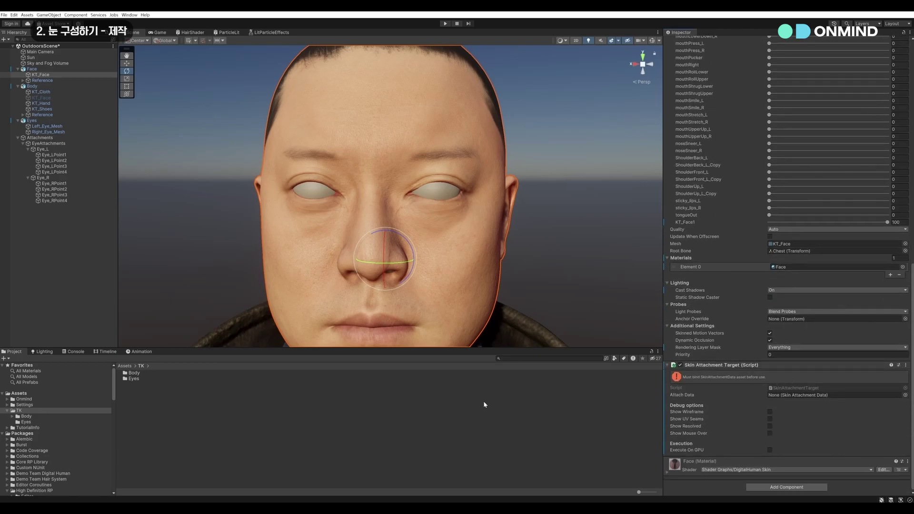
# Step: Create a Digital Human skin attachment data asset in the TK folder and name it TK Skin Attachment Data
pyautogui.rightClick(169, 412)
pyautogui.moveTo(224, 233)
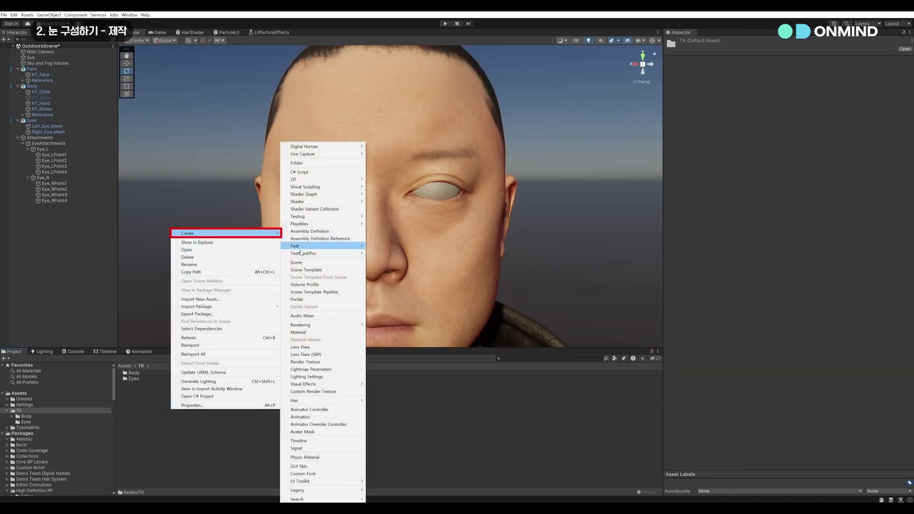
pyautogui.moveTo(323, 148)
pyautogui.click(376, 147)
pyautogui.press('Home')
pyautogui.press('Delete')
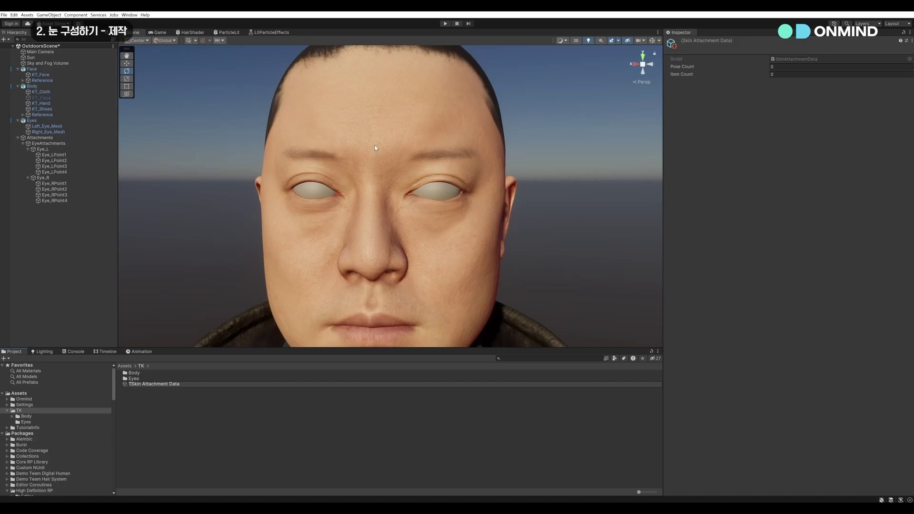
pyautogui.write('TK')
pyautogui.press('Return')
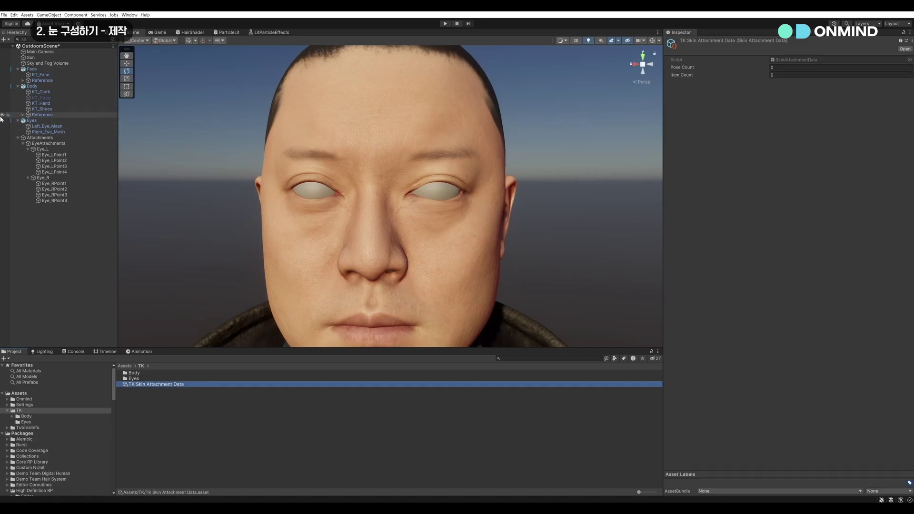
# Step: Assign TK Skin Attachment Data as KT_Face's Attach Data and enable Execute On GPU
pyautogui.click(41, 75)
pyautogui.scroll(-15, 788, 267)
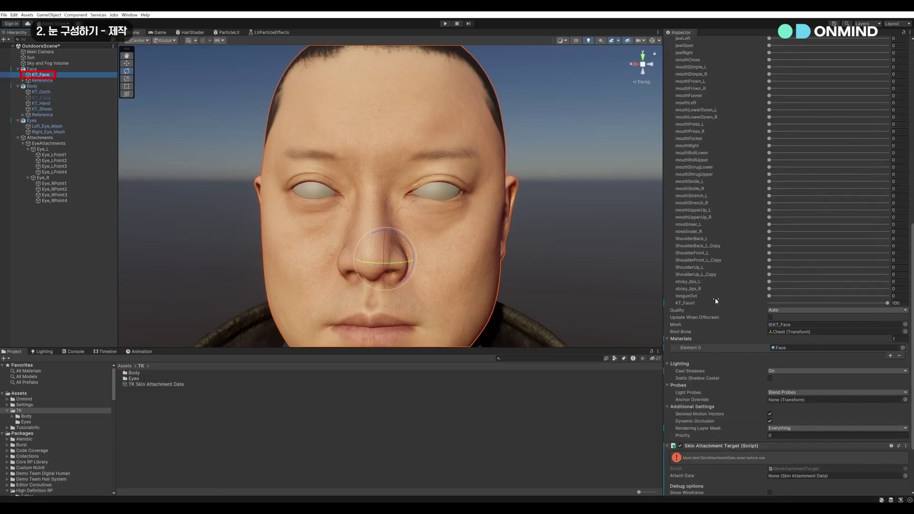
pyautogui.moveTo(180, 386); pyautogui.dragTo(808, 435)
pyautogui.scroll(-3, 811, 428)
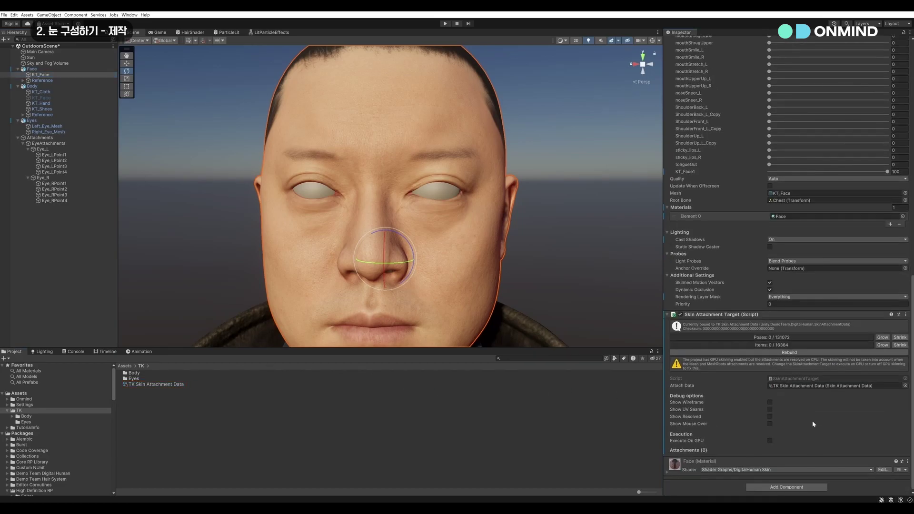
pyautogui.click(771, 441)
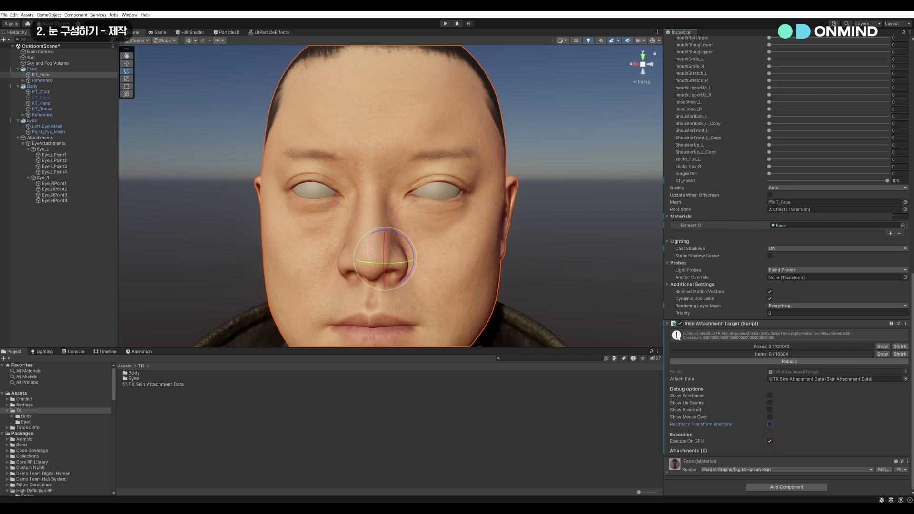
# Step: Add a Skin Attachment component to Eye_LPoint1 and set its target to KT_Face
pyautogui.click(53, 154)
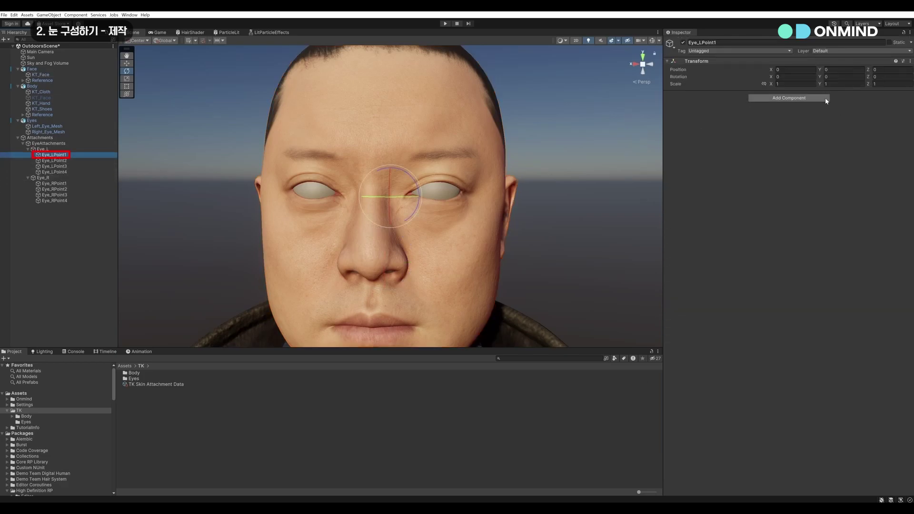
pyautogui.click(809, 98)
pyautogui.write('att')
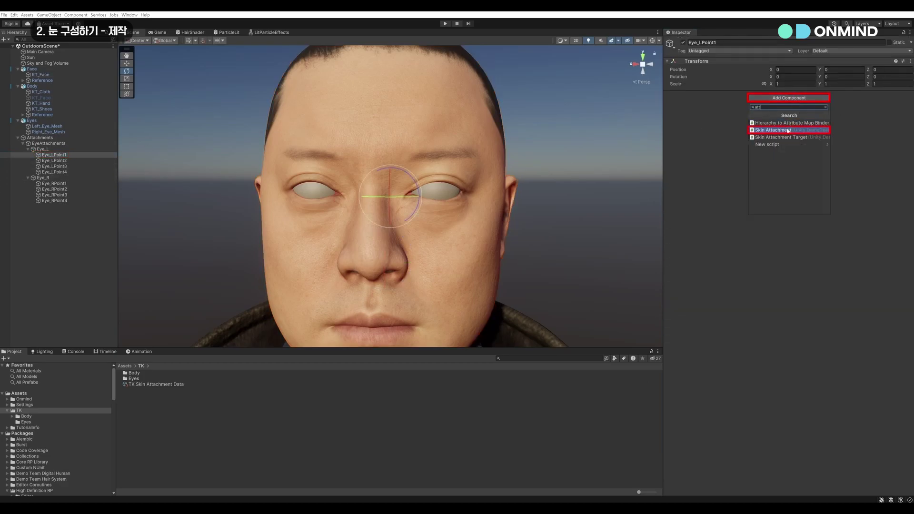
pyautogui.click(788, 130)
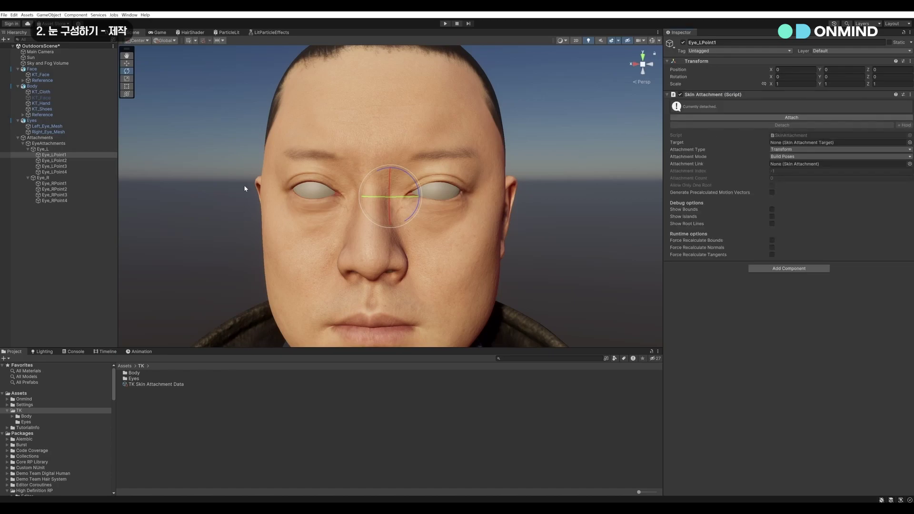
pyautogui.moveTo(41, 75); pyautogui.dragTo(786, 142)
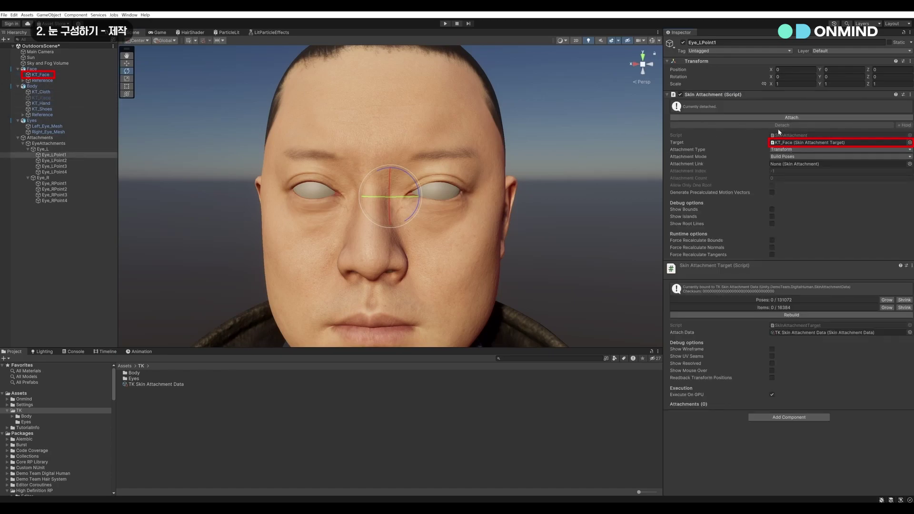
# Step: Copy Eye_LPoint1's Skin Attachment component and paste it as new onto the other seven eye points
pyautogui.rightClick(710, 94)
pyautogui.click(751, 147)
pyautogui.keyDown('shift'); pyautogui.click(54, 201); pyautogui.keyUp('shift')
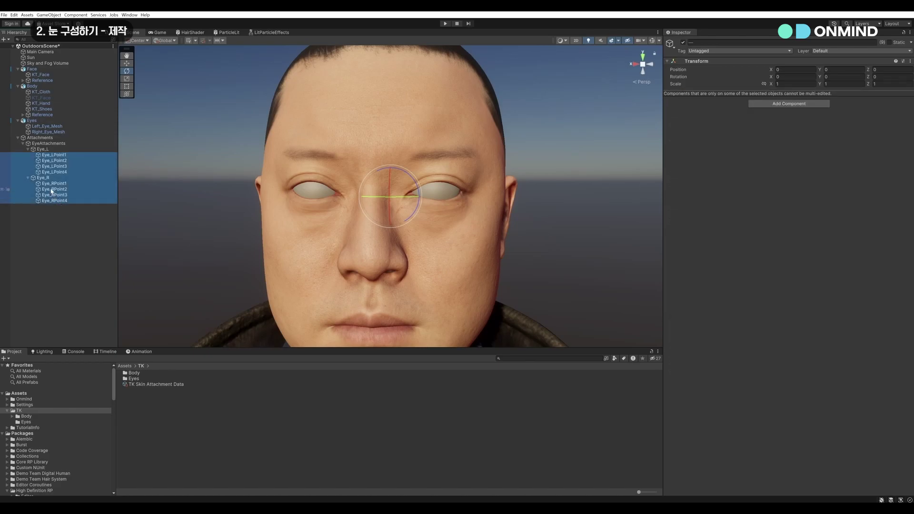
pyautogui.keyDown('ctrl'); pyautogui.click(43, 178); pyautogui.keyUp('ctrl')
pyautogui.keyDown('ctrl'); pyautogui.click(54, 155); pyautogui.keyUp('ctrl')
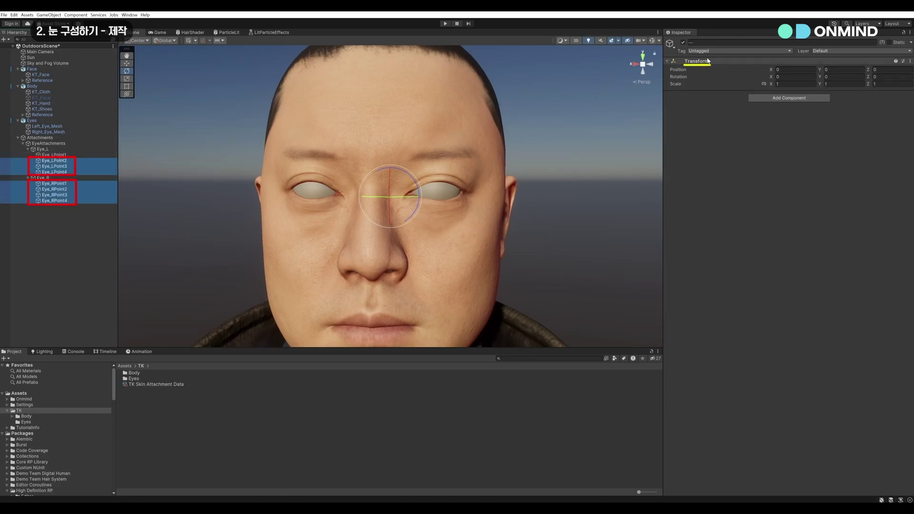
pyautogui.rightClick(708, 61)
pyautogui.moveTo(735, 106)
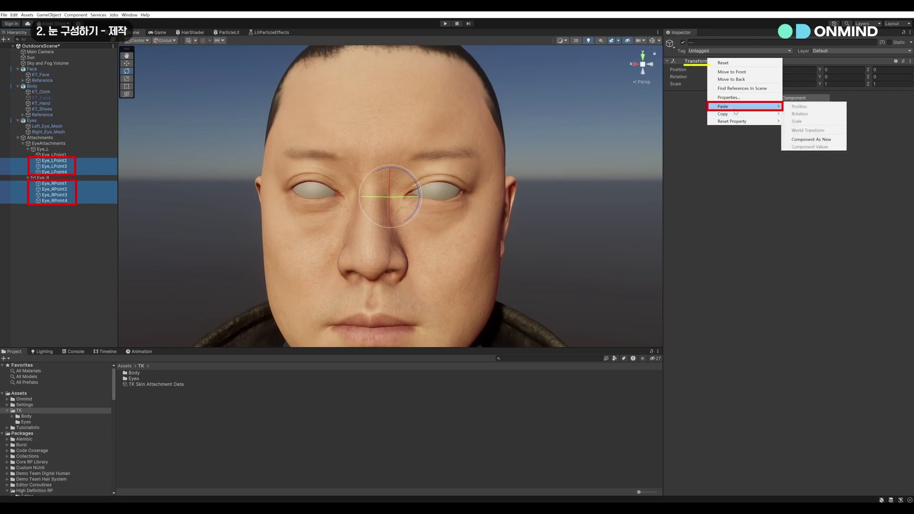
pyautogui.click(810, 139)
# Step: Add Eye_LPoint1 to the selected eye points and move them forward to Z 0.0868, in front of the face
pyautogui.keyDown('ctrl'); pyautogui.click(53, 154); pyautogui.keyUp('ctrl')
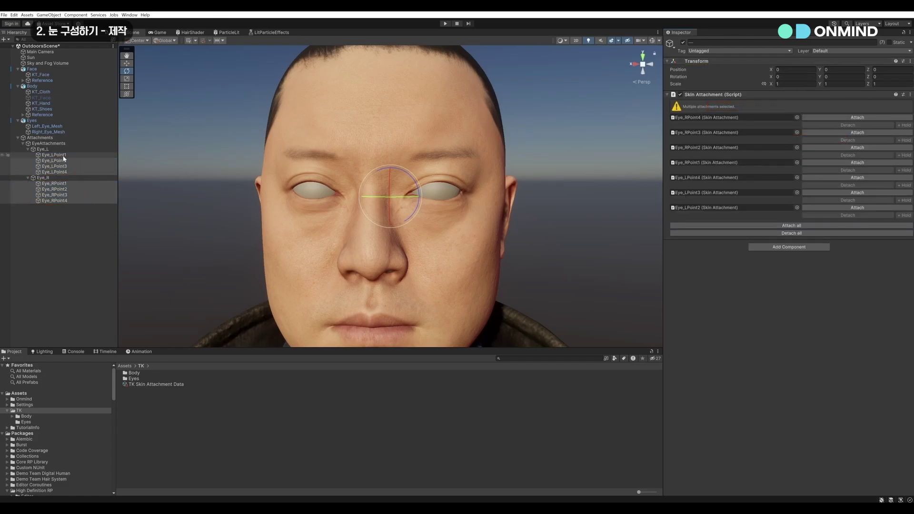
pyautogui.click(773, 241)
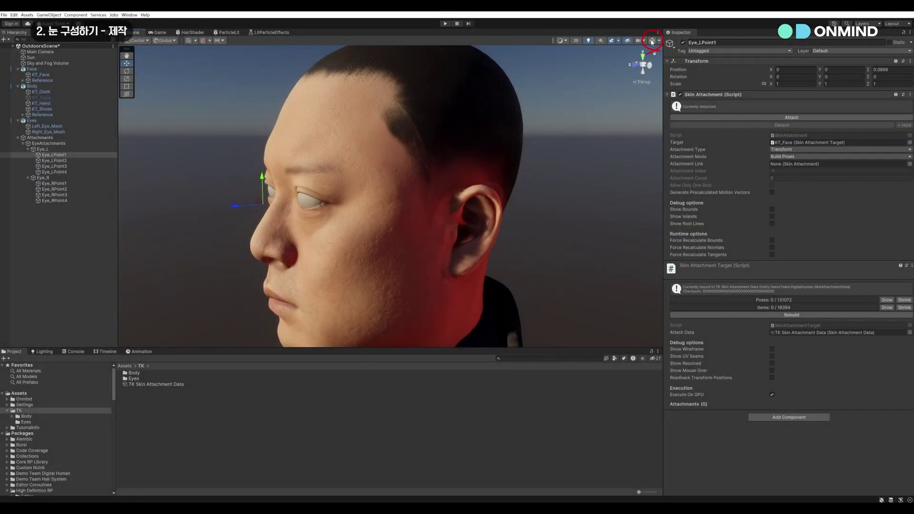
pyautogui.moveTo(296, 196)
pyautogui.keyDown('alt'); pyautogui.mouseDown()
pyautogui.moveTo(404, 226)
pyautogui.moveTo(381, 206)
pyautogui.moveTo(399, 221)
pyautogui.moveTo(314, 284)
pyautogui.moveTo(341, 261)
pyautogui.moveTo(353, 227)
pyautogui.mouseUp(); pyautogui.keyUp('alt')
pyautogui.scroll(5, 368, 216)
# Step: Position Eye_LPoint2, Eye_LPoint3 and Eye_LPoint4 around the left eye at the outer corner, lower lid and upper lid
pyautogui.click(53, 161)
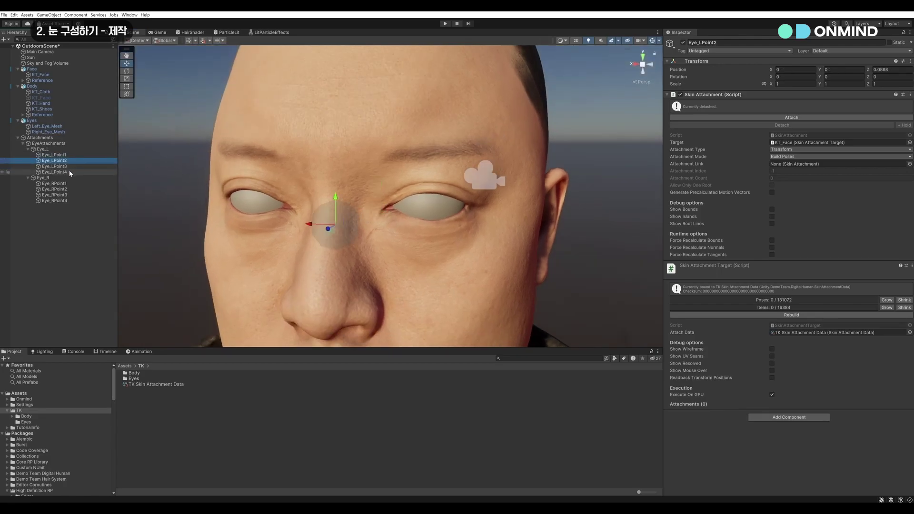
pyautogui.keyDown('shift'); pyautogui.click(53, 172); pyautogui.keyUp('shift')
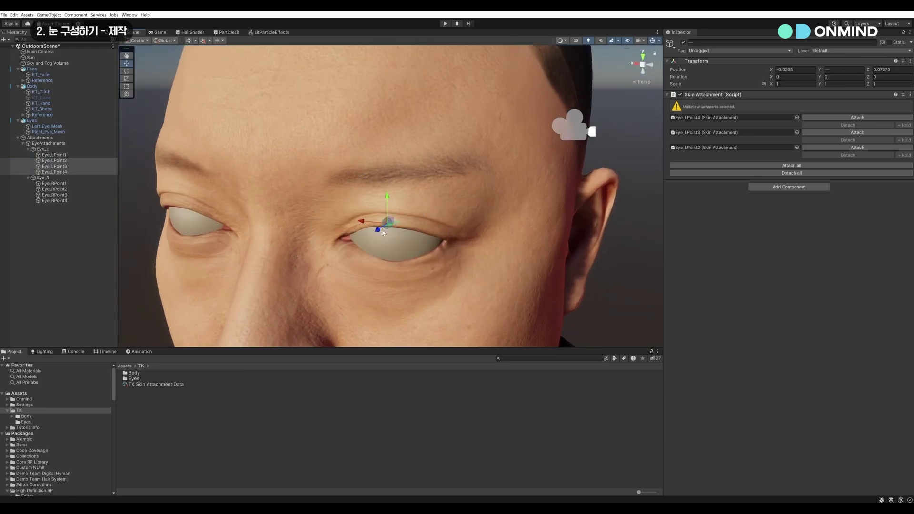
pyautogui.click(351, 232)
pyautogui.moveTo(355, 234); pyautogui.dragTo(454, 243)
pyautogui.click(54, 172)
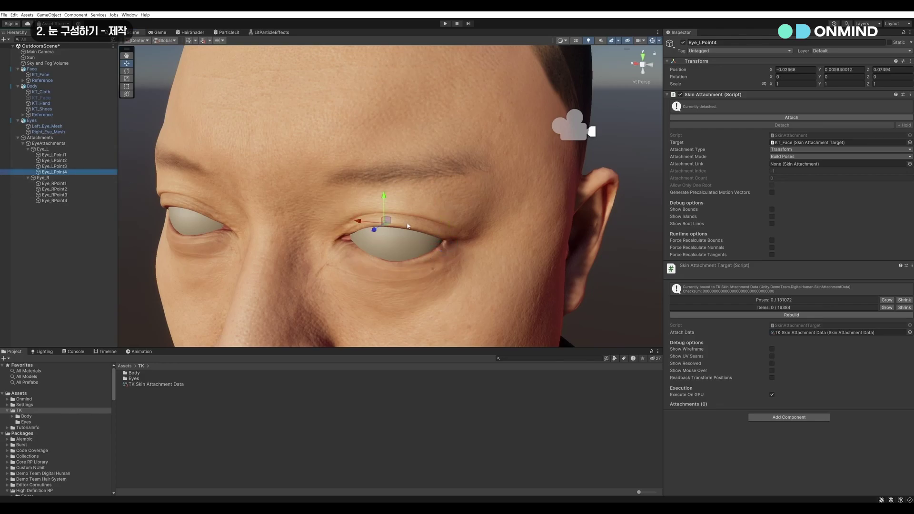
# Step: Attach all four Eye_LPoint objects to the face skin together
pyautogui.keyDown('shift'); pyautogui.click(53, 155); pyautogui.keyUp('shift')
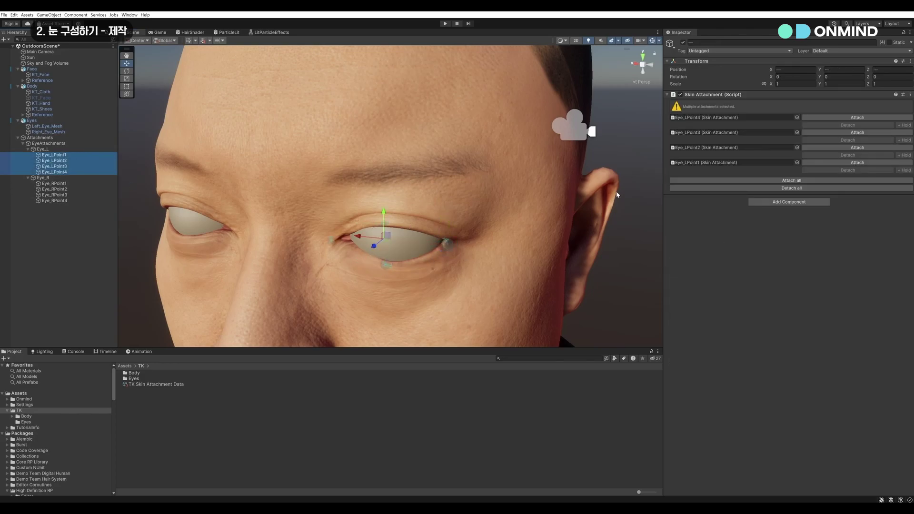
pyautogui.press('f')
pyautogui.click(698, 181)
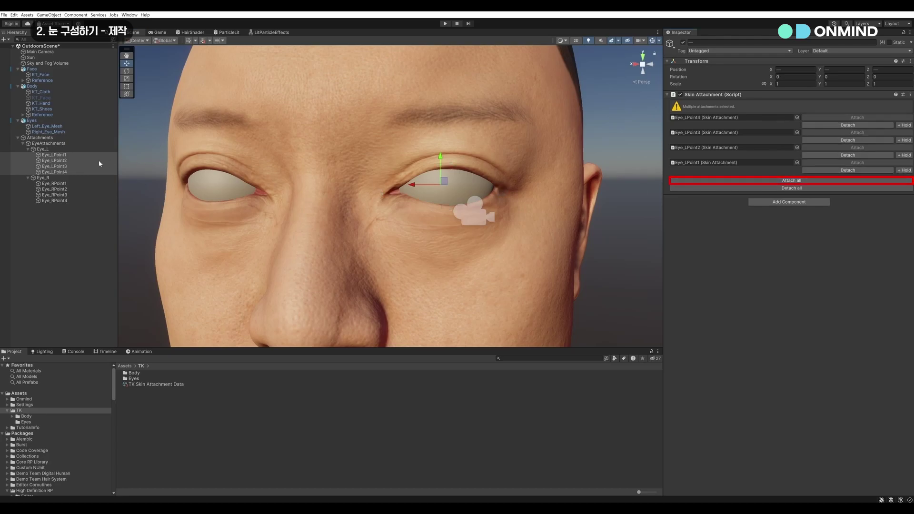
# Step: Select Eye_RPoint1 through Eye_RPoint4 and move them together toward the character's right eye
pyautogui.click(54, 184)
pyautogui.press('f')
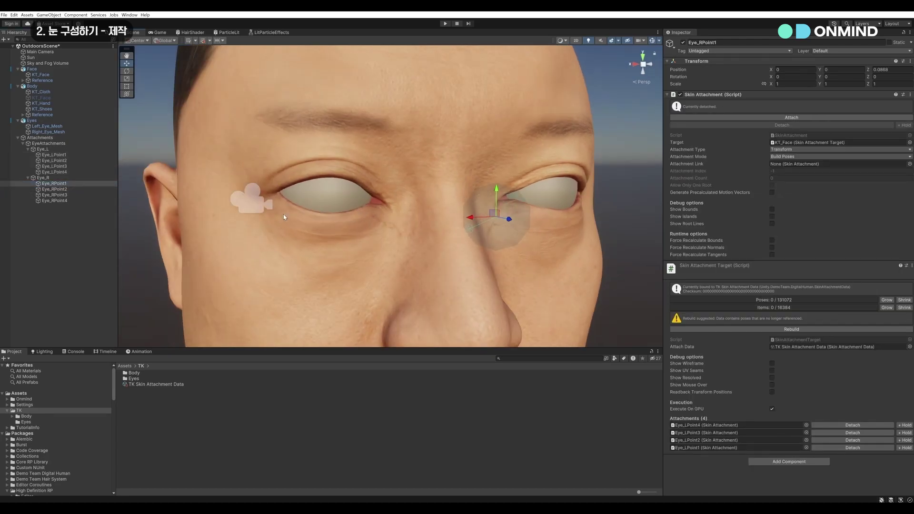
pyautogui.keyDown('shift'); pyautogui.click(54, 201); pyautogui.keyUp('shift')
pyautogui.moveTo(495, 213); pyautogui.dragTo(378, 209)
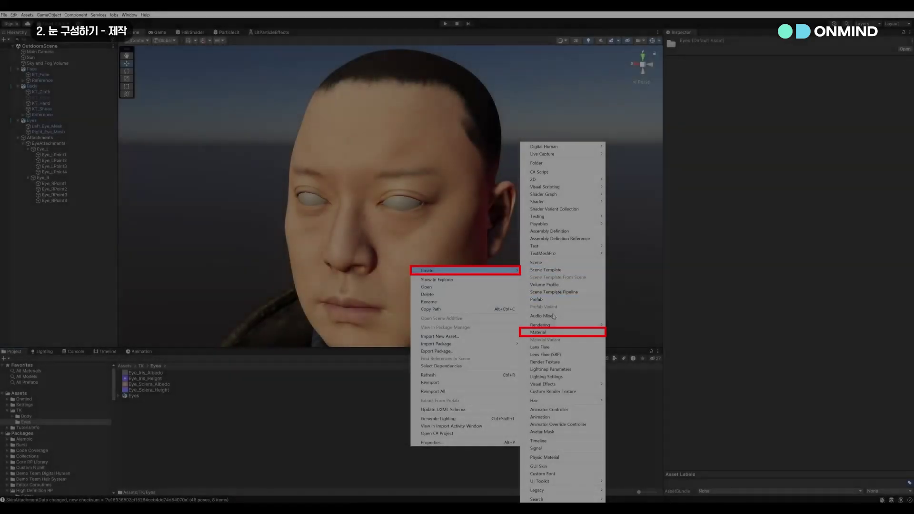
# Step: Create a material named Eyes in the Eyes folder and set its shader to Shader Graphs/DigitalHuman Eyes
pyautogui.click(547, 330)
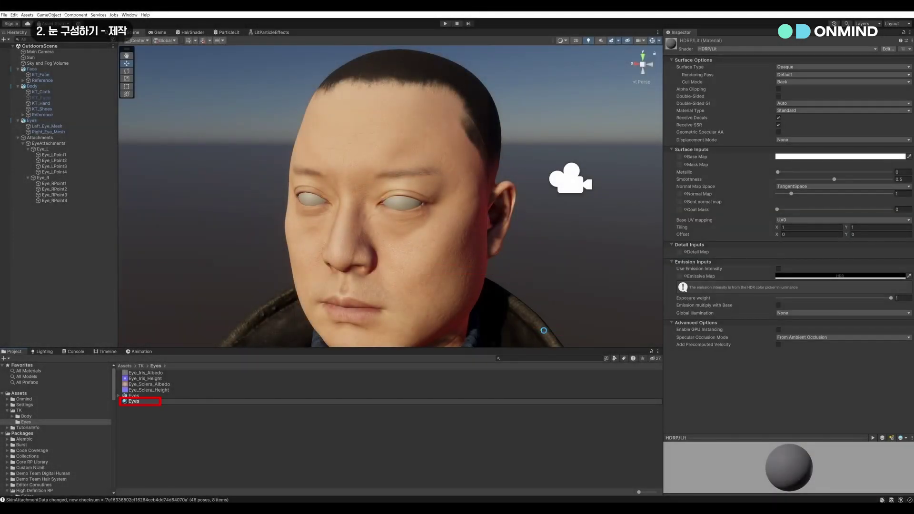
pyautogui.click(710, 49)
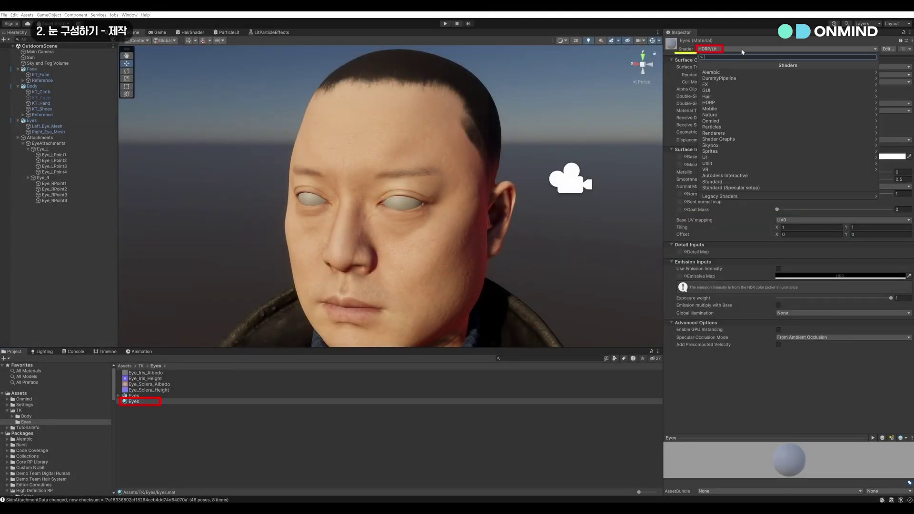
pyautogui.write('eye')
pyautogui.click(727, 72)
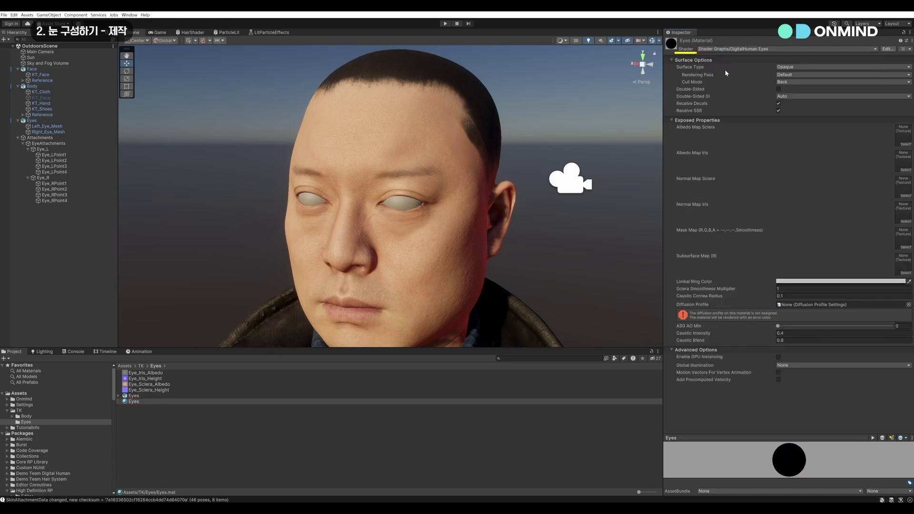
# Step: Assign the Eye_Iris and Eye_Sclera albedo textures to the matching albedo maps, and their height textures to the matching normal maps
pyautogui.moveTo(161, 377); pyautogui.dragTo(843, 202)
pyautogui.moveTo(899, 162); pyautogui.dragTo(899, 163)
pyautogui.moveTo(164, 383); pyautogui.dragTo(903, 136)
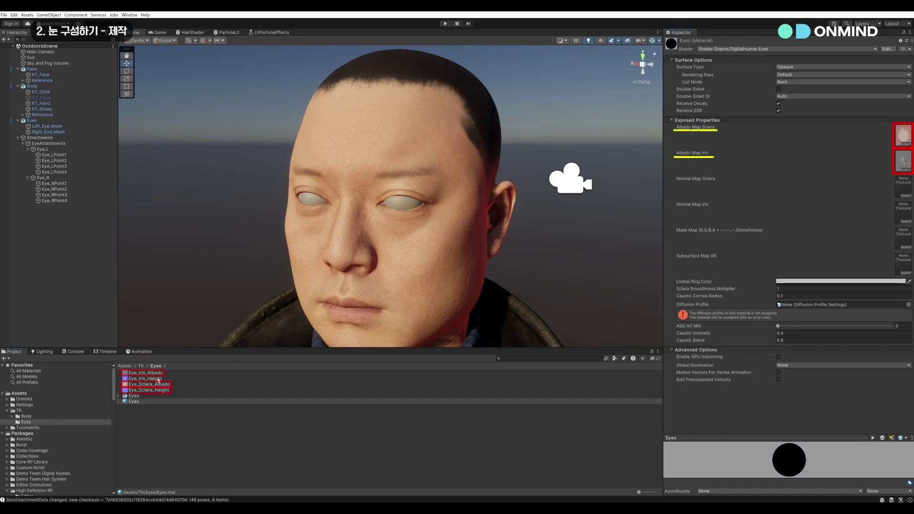
pyautogui.moveTo(137, 391); pyautogui.dragTo(795, 167)
pyautogui.moveTo(903, 189); pyautogui.dragTo(903, 189)
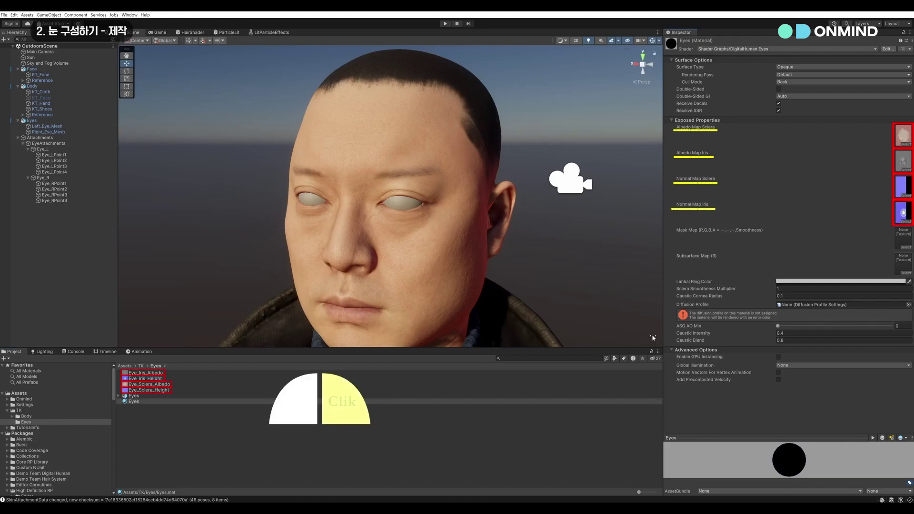
# Step: Create an HDRP Diffusion Profile named EyeDiffusion and assign it as the Eyes material's diffusion profile
pyautogui.click(263, 444)
pyautogui.rightClick(262, 444)
pyautogui.moveTo(355, 265)
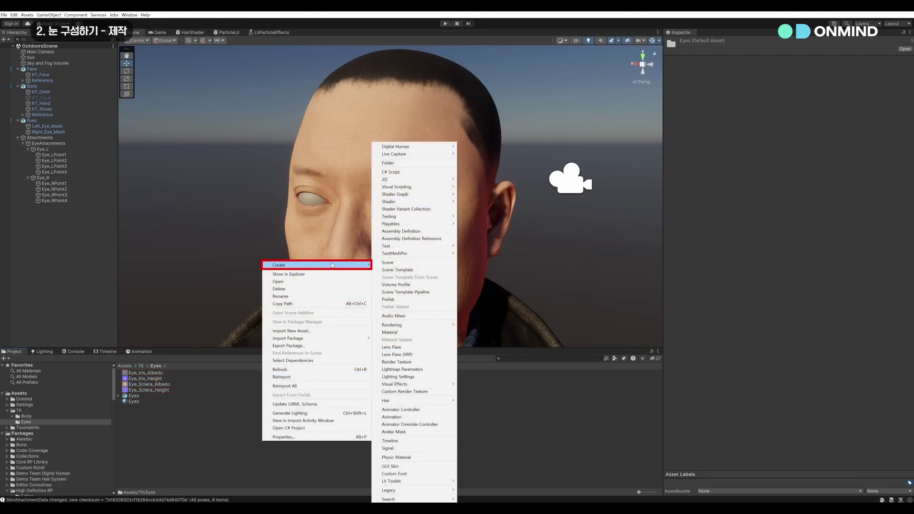
pyautogui.moveTo(429, 325)
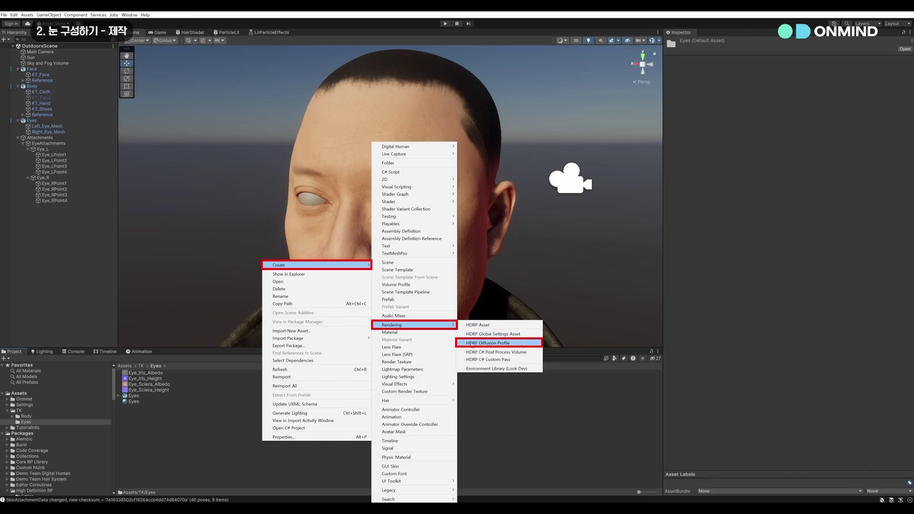
pyautogui.click(464, 343)
pyautogui.write('Eye')
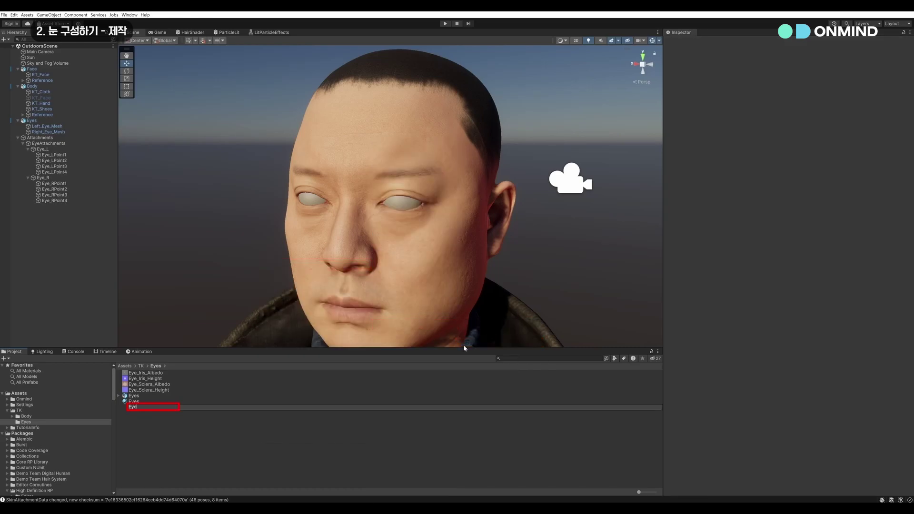
pyautogui.write('Diffusion')
pyautogui.press('Return')
pyautogui.click(132, 407)
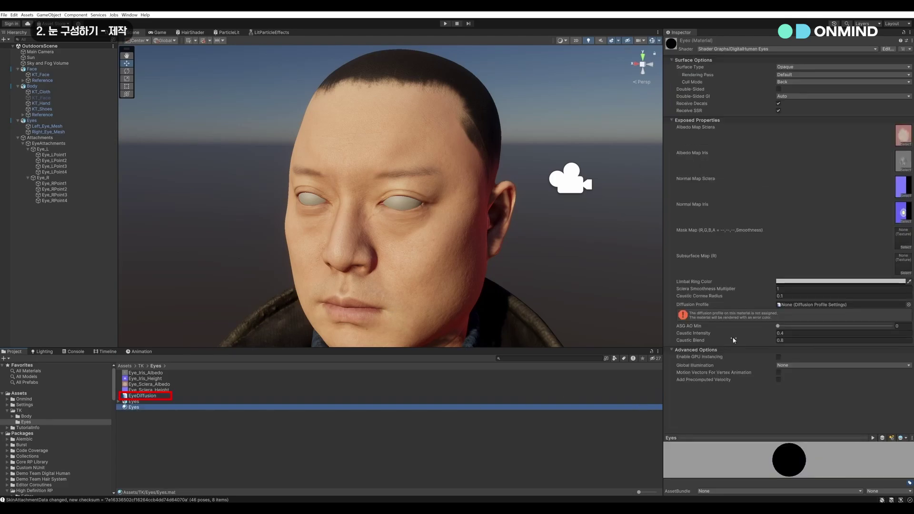
pyautogui.moveTo(141, 397); pyautogui.dragTo(786, 305)
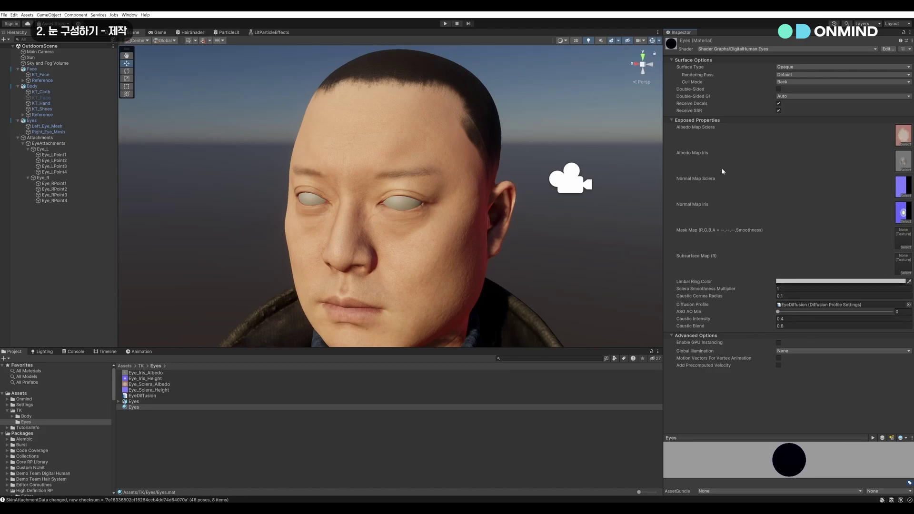
# Step: Set the Eyes material's Limbal Ring Color to near-black with an alpha of 0.8
pyautogui.click(781, 281)
pyautogui.click(832, 420)
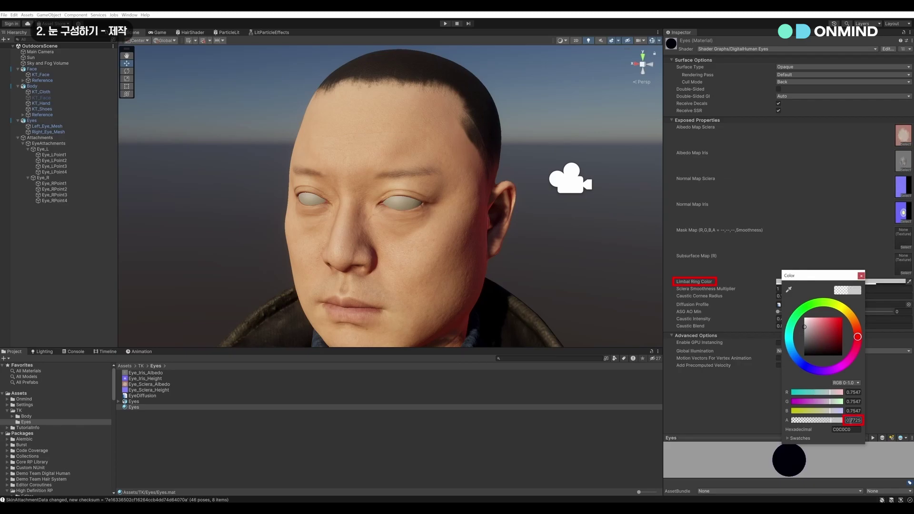
pyautogui.click(860, 276)
pyautogui.click(820, 282)
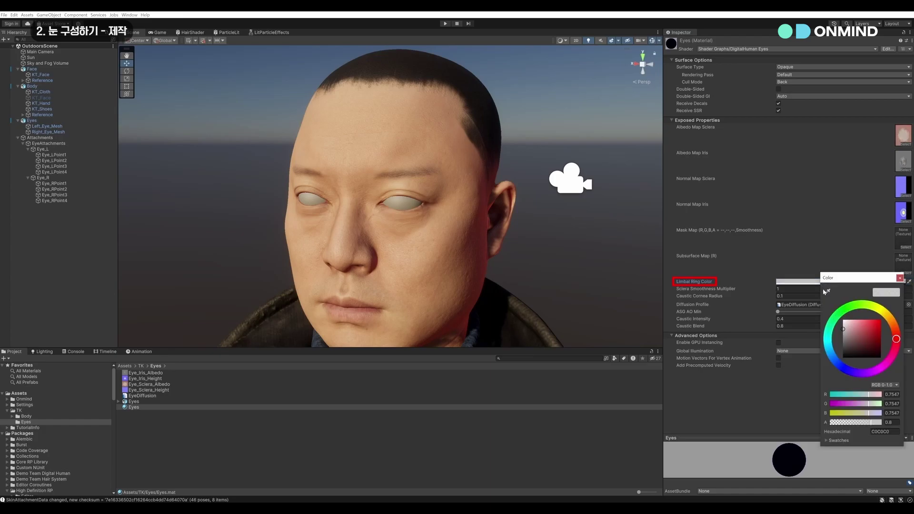
pyautogui.click(853, 355)
pyautogui.click(900, 277)
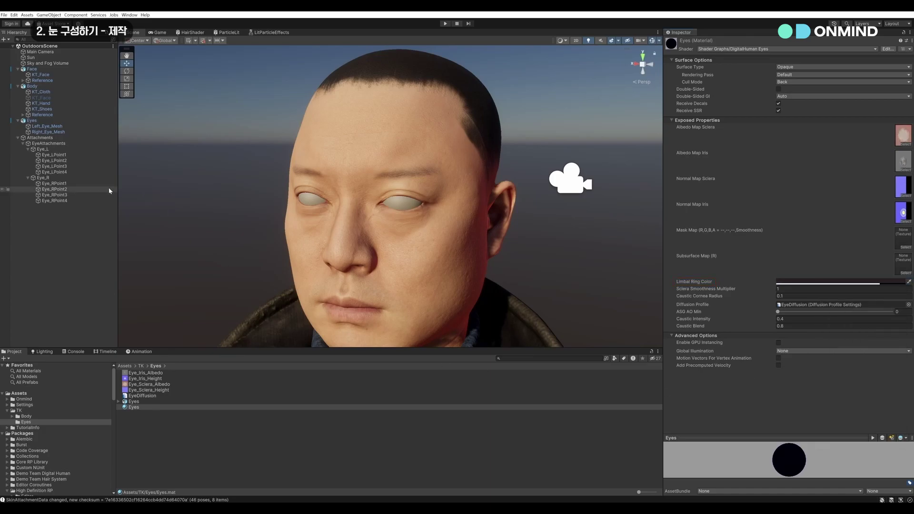
# Step: Assign the Eyes material to both Left_Eye_Mesh and Right_Eye_Mesh
pyautogui.click(53, 132)
pyautogui.keyDown('shift'); pyautogui.click(48, 126); pyautogui.keyUp('shift')
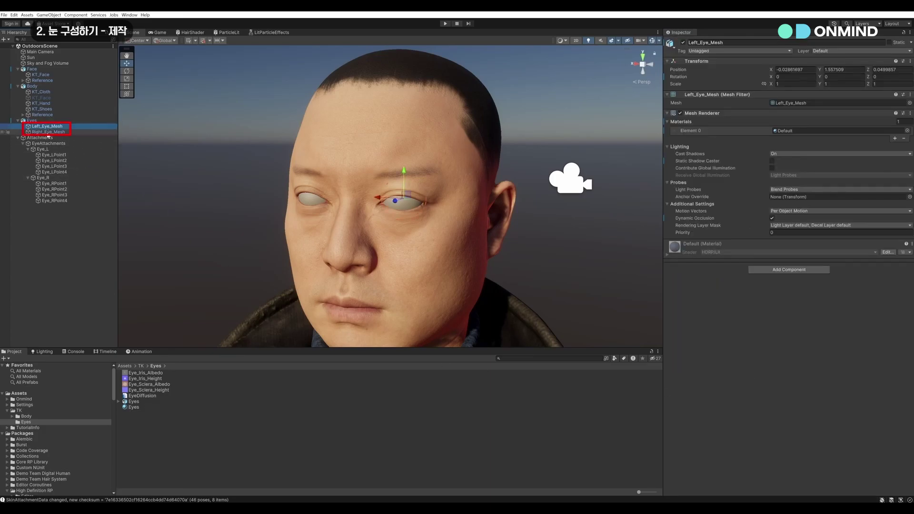
pyautogui.moveTo(134, 408); pyautogui.dragTo(748, 210)
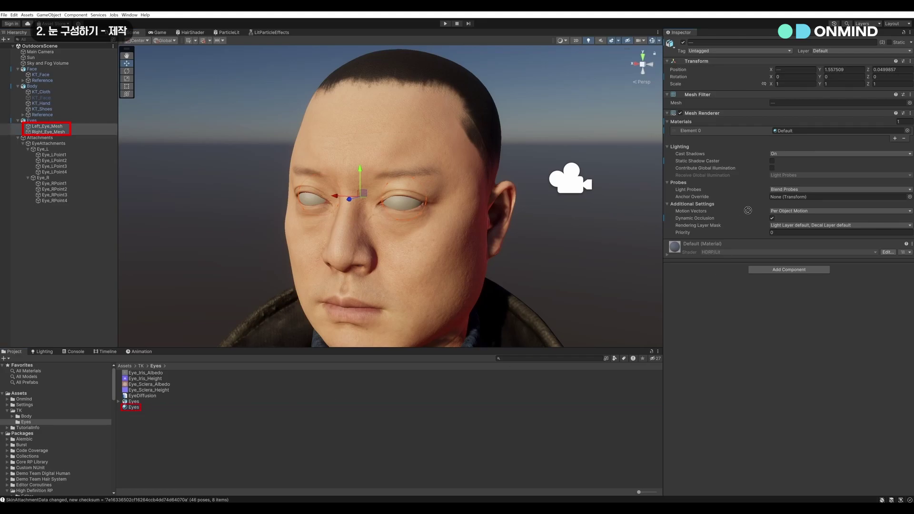
pyautogui.moveTo(787, 135); pyautogui.dragTo(787, 134)
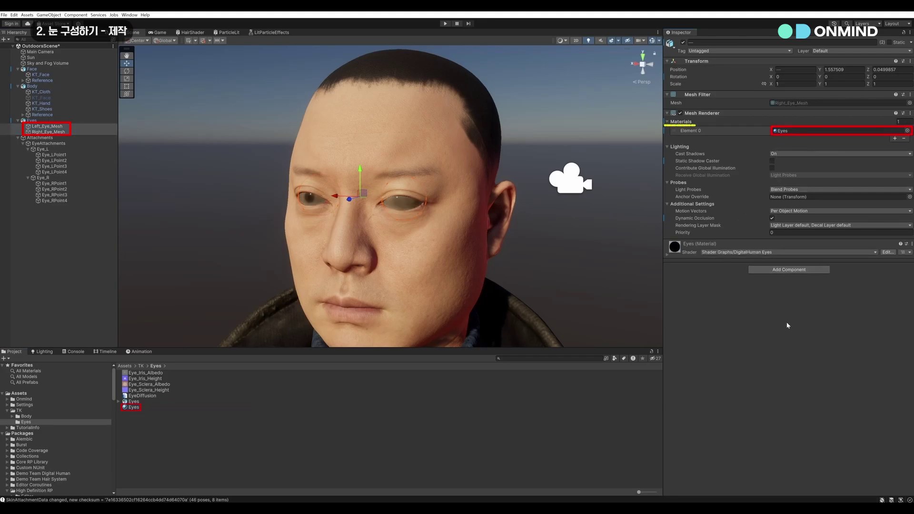
# Step: Add the Eye Renderer component to Left_Eye_Mesh and Right_Eye_Mesh together
pyautogui.click(47, 127)
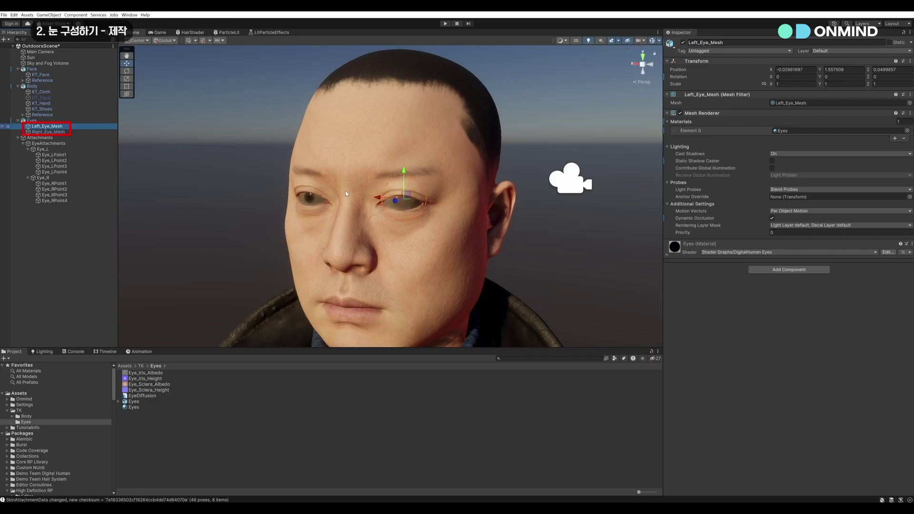
pyautogui.click(52, 132)
pyautogui.keyDown('ctrl'); pyautogui.click(62, 127); pyautogui.keyUp('ctrl')
pyautogui.click(789, 269)
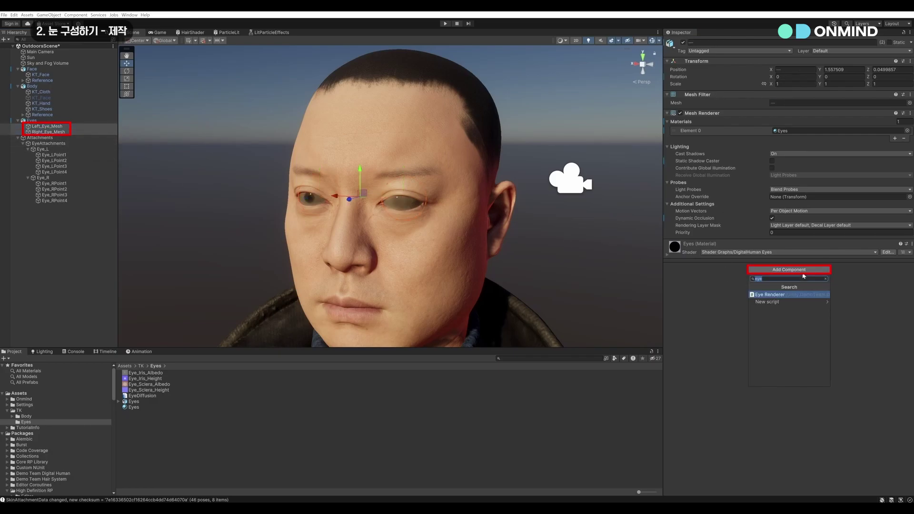
pyautogui.click(769, 299)
pyautogui.scroll(-5, 768, 298)
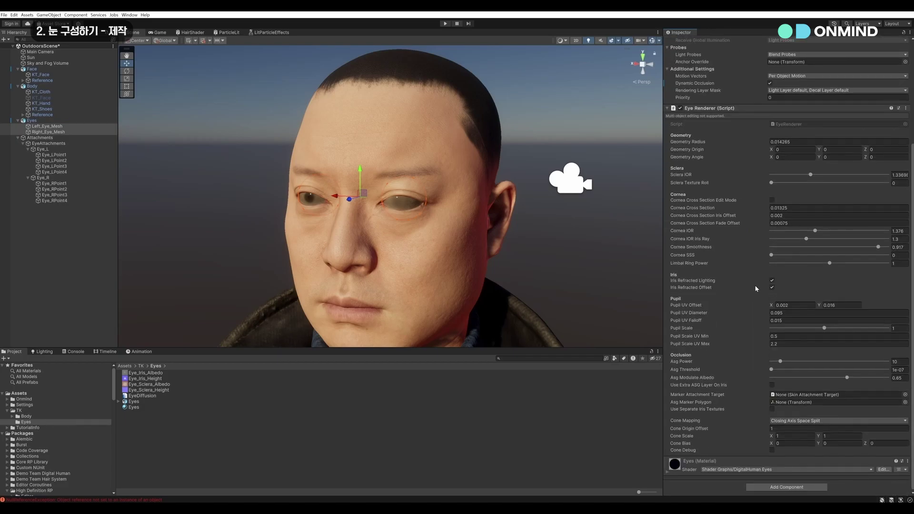
# Step: On Left_Eye_Mesh's Eye Renderer, set Asg Marker Polygon to Eye_L and Marker Attachment Target to KT_Face
pyautogui.click(48, 126)
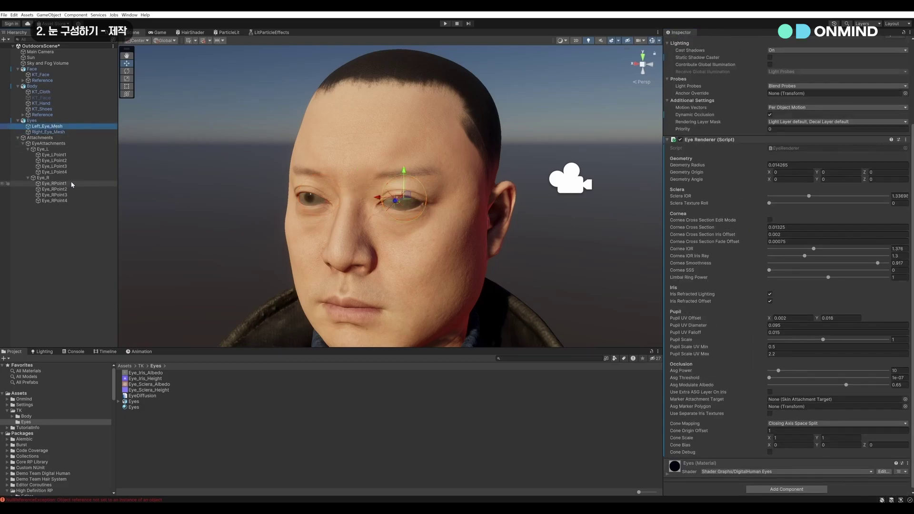
pyautogui.moveTo(45, 154); pyautogui.dragTo(346, 168)
pyautogui.moveTo(764, 397); pyautogui.dragTo(764, 409)
pyautogui.moveTo(41, 75)
pyautogui.mouseDown()
pyautogui.moveTo(602, 238)
pyautogui.moveTo(788, 401)
pyautogui.mouseUp()
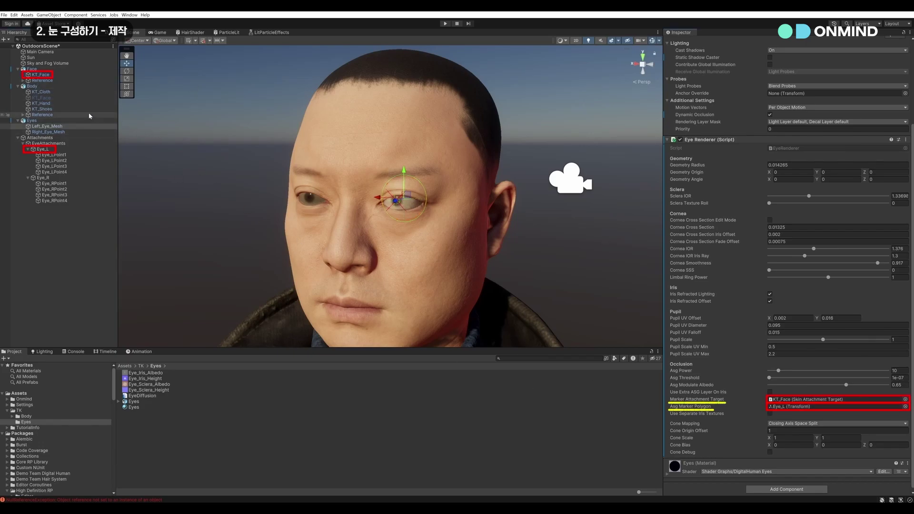
# Step: On Right_Eye_Mesh's Eye Renderer, set Asg Marker Polygon to Eye_R and Marker Attachment Target to KT_Face
pyautogui.click(55, 133)
pyautogui.moveTo(42, 177)
pyautogui.mouseDown()
pyautogui.moveTo(793, 392)
pyautogui.moveTo(810, 407)
pyautogui.mouseUp()
pyautogui.moveTo(41, 74); pyautogui.dragTo(783, 397)
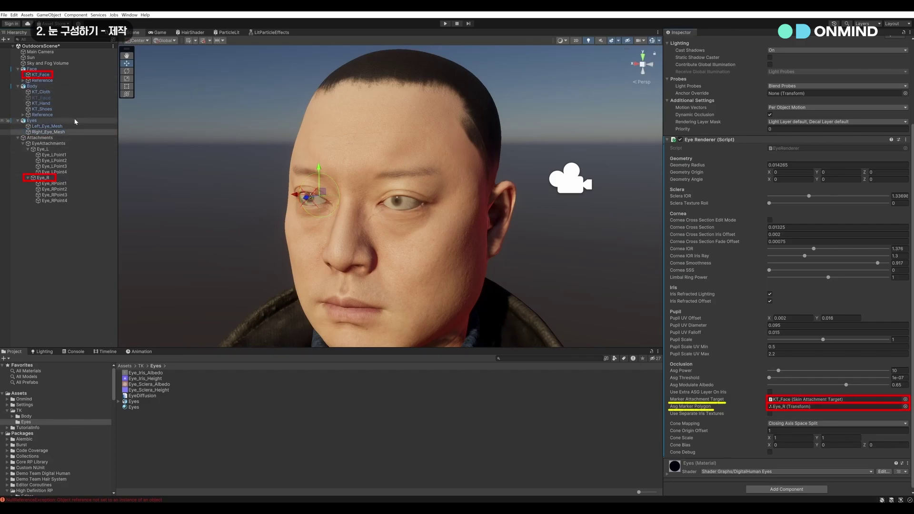
# Step: Rebuild the attachment data in KT_Face's Skin Attachment Target component
pyautogui.click(40, 75)
pyautogui.scroll(-5, 767, 356)
pyautogui.scroll(-10, 767, 356)
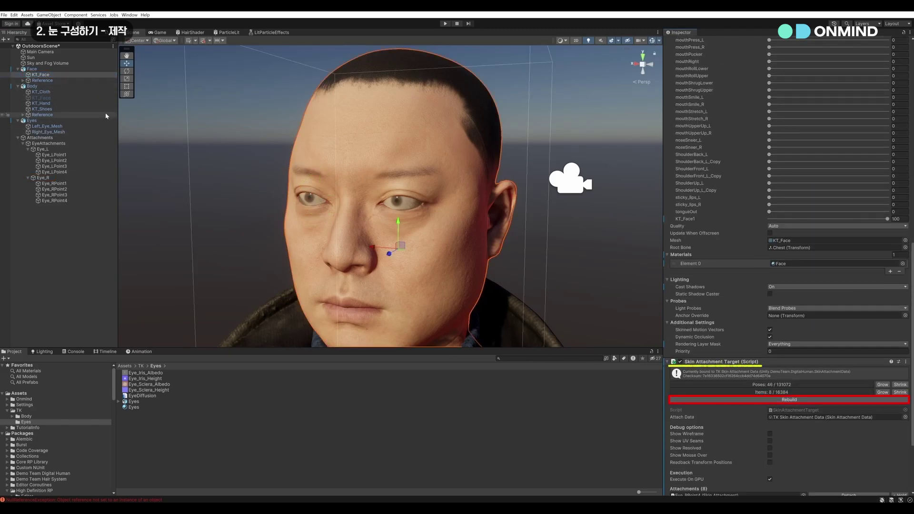
# Step: Shift Left_Eye_Mesh's cornea cross section with its scene handle to about 0.0125
pyautogui.click(47, 126)
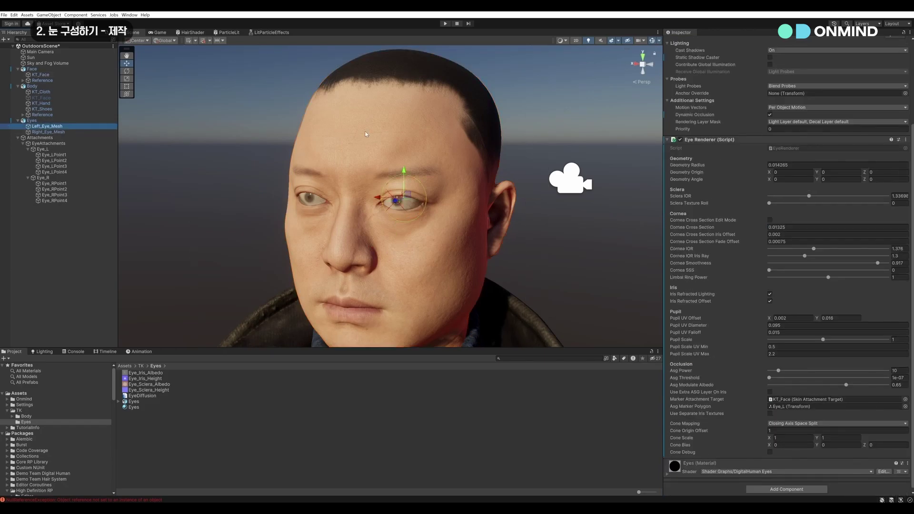
pyautogui.press('f')
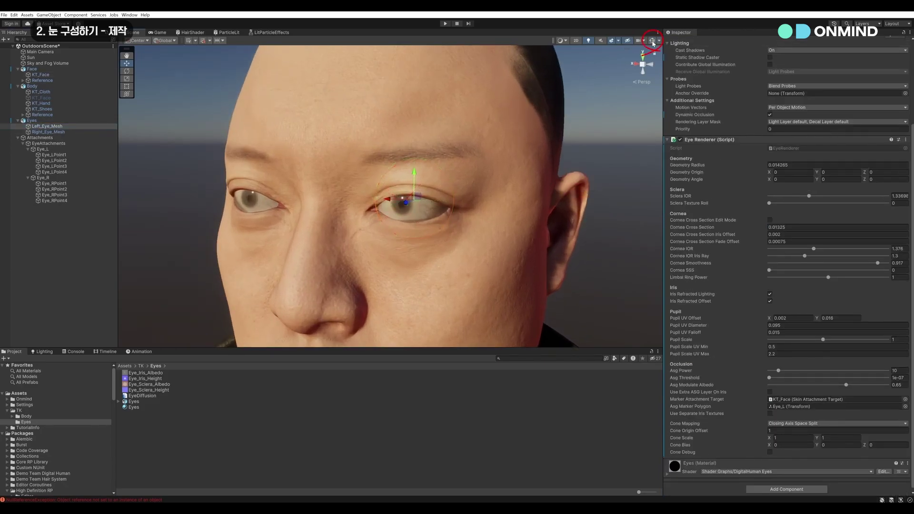
pyautogui.scroll(2, 422, 164)
pyautogui.scroll(3, 433, 181)
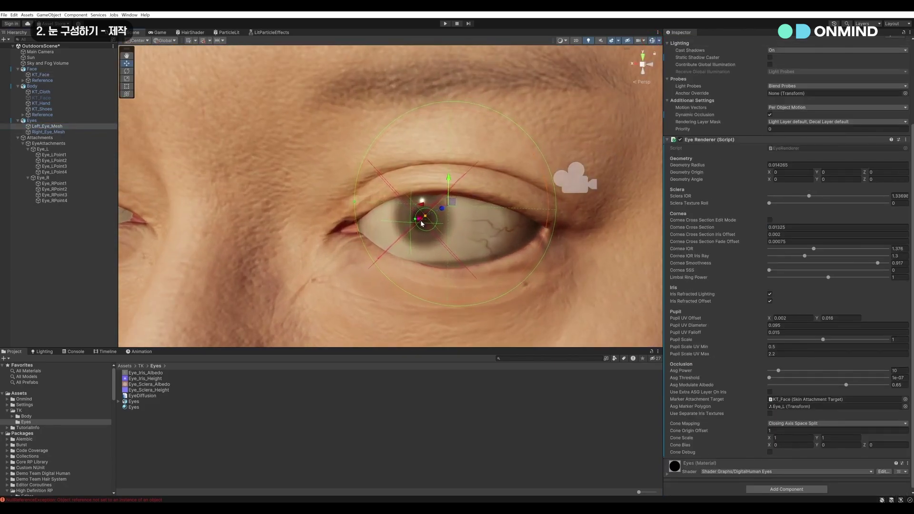
pyautogui.moveTo(423, 222); pyautogui.dragTo(426, 222)
pyautogui.scroll(-4, 425, 221)
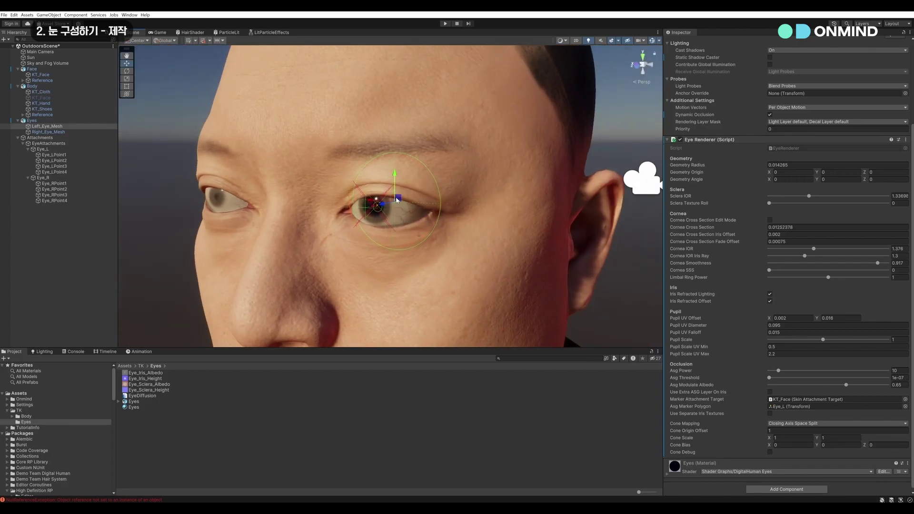
# Step: Adjust the left eye's cornea cross section iris offset to about 0.00147 and fade offset to about 0.00055
pyautogui.scroll(2, 375, 210)
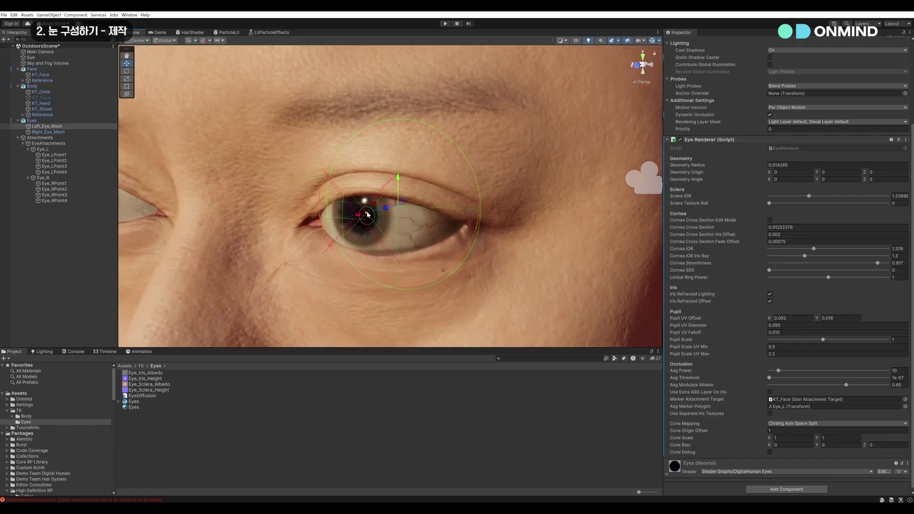
pyautogui.moveTo(357, 218); pyautogui.dragTo(359, 218)
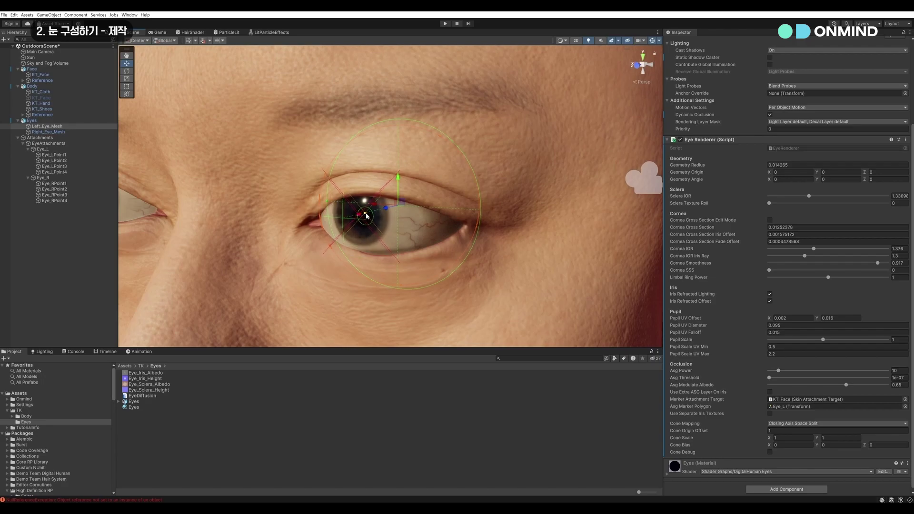
pyautogui.moveTo(360, 218); pyautogui.dragTo(357, 218)
pyautogui.scroll(-10, 366, 218)
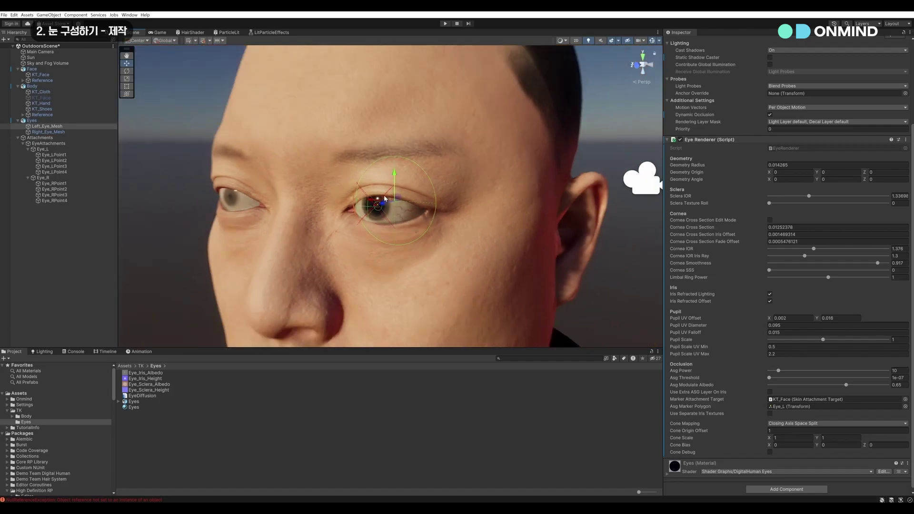
# Step: Rotate the Sun light to about X 21.45, Y -524.83, Z -135.04 and inspect the eyes up close
pyautogui.click(30, 57)
pyautogui.scroll(-5, 374, 132)
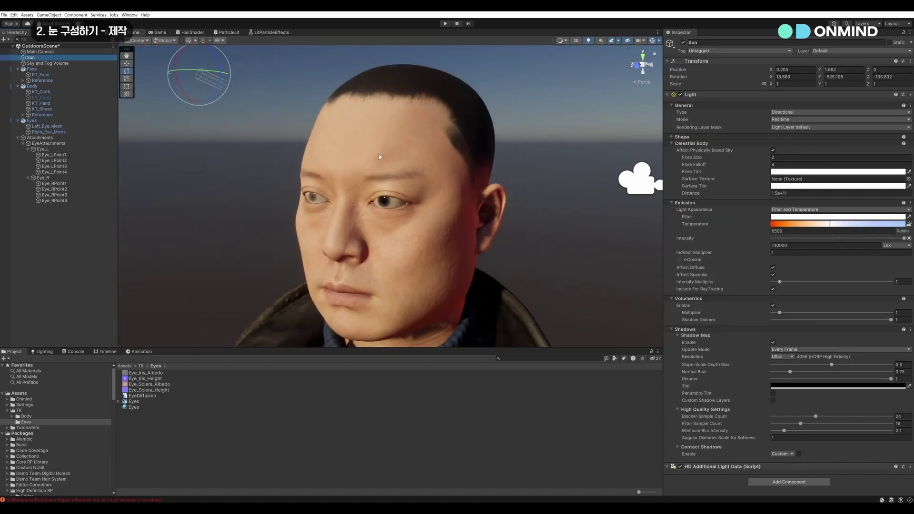
pyautogui.moveTo(193, 103); pyautogui.dragTo(187, 98)
pyautogui.scroll(10, 434, 189)
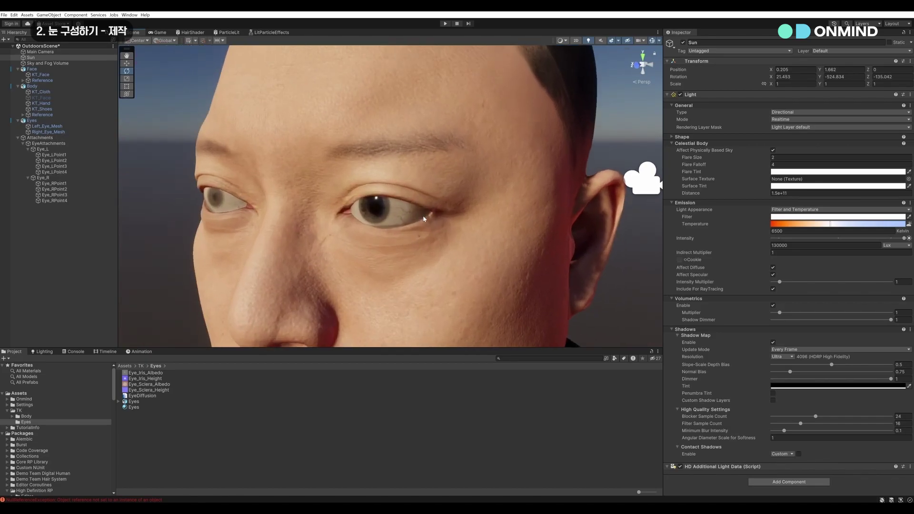
pyautogui.scroll(3, 435, 192)
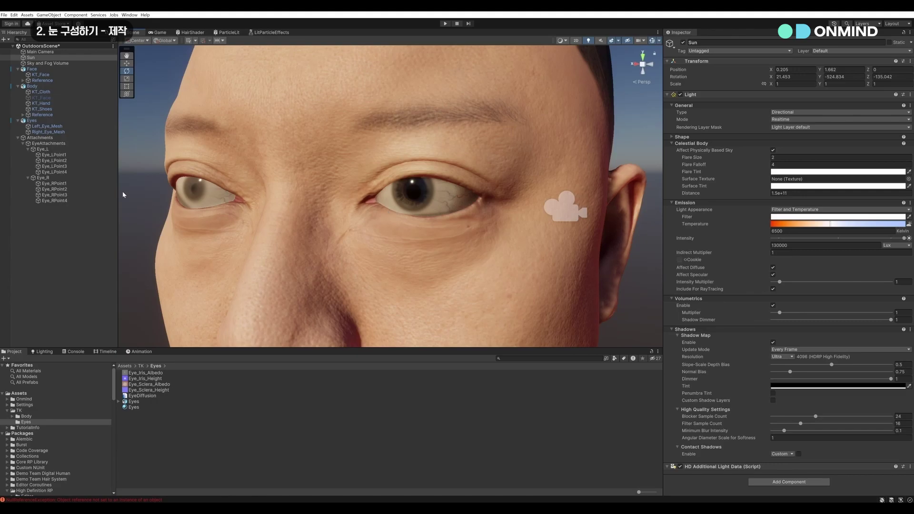
# Step: Set the left eye's Sclera IOR to 1.35 and its Sclera Texture Roll to 109 in the Eye Renderer
pyautogui.click(48, 126)
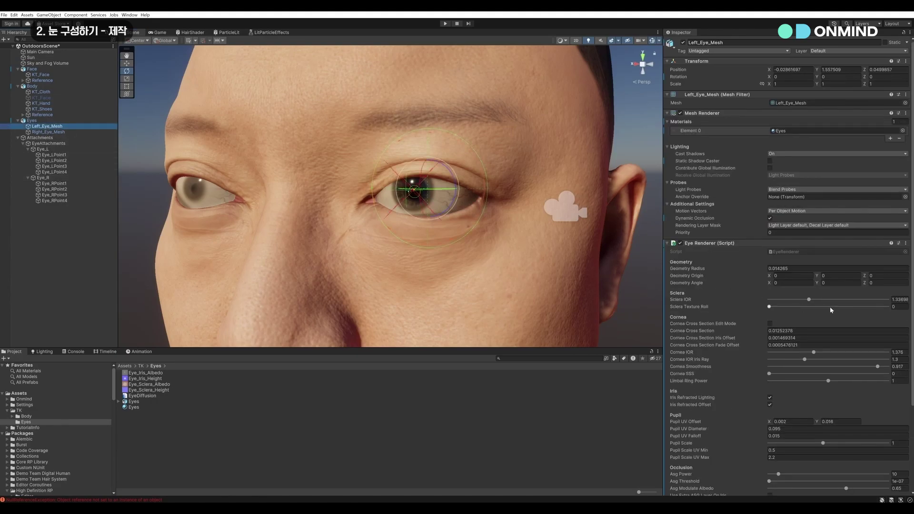
pyautogui.scroll(-5, 833, 309)
pyautogui.click(668, 471)
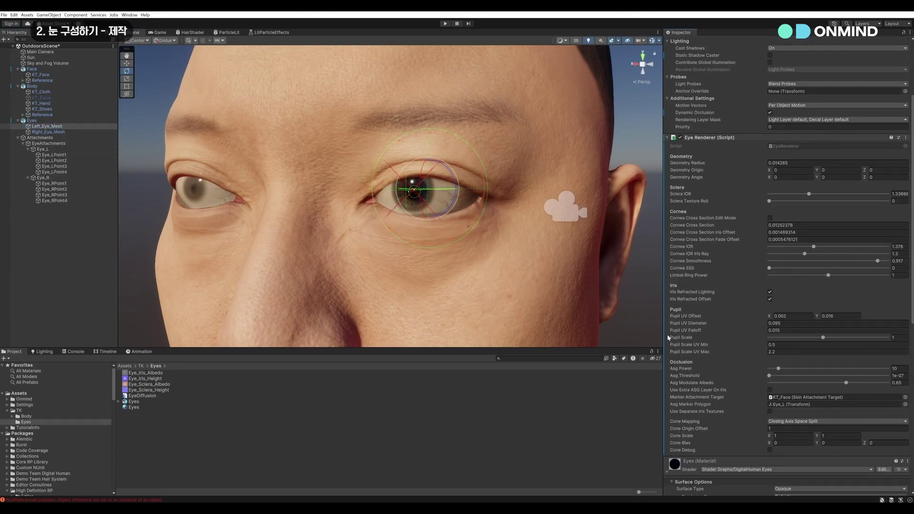
pyautogui.moveTo(769, 200); pyautogui.dragTo(798, 201)
pyautogui.write('1.35')
pyautogui.press('Tab')
pyautogui.write('109')
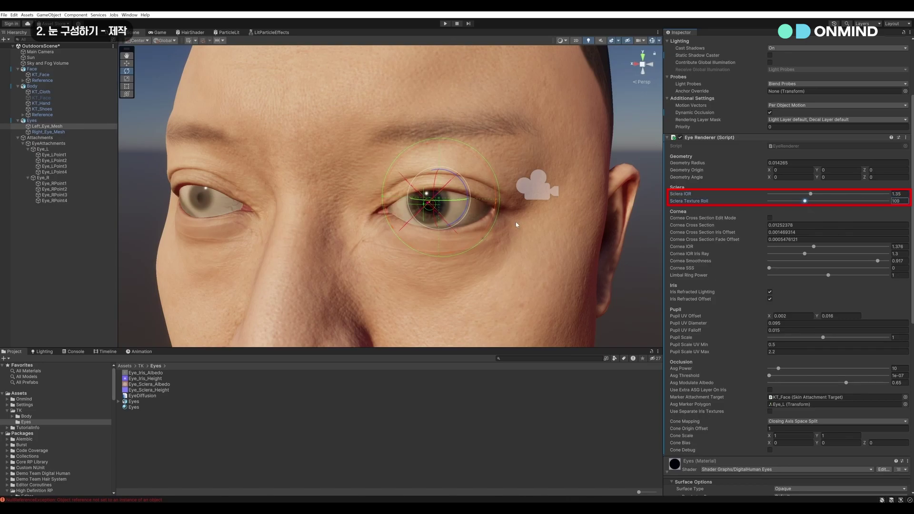
# Step: Lower the left eye's Asg Power slightly and set its Cone Bias Y to -2.47
pyautogui.scroll(1, 516, 225)
pyautogui.scroll(-3, 781, 329)
pyautogui.moveTo(779, 330); pyautogui.dragTo(776, 330)
pyautogui.click(841, 404)
pyautogui.write('-2.47')
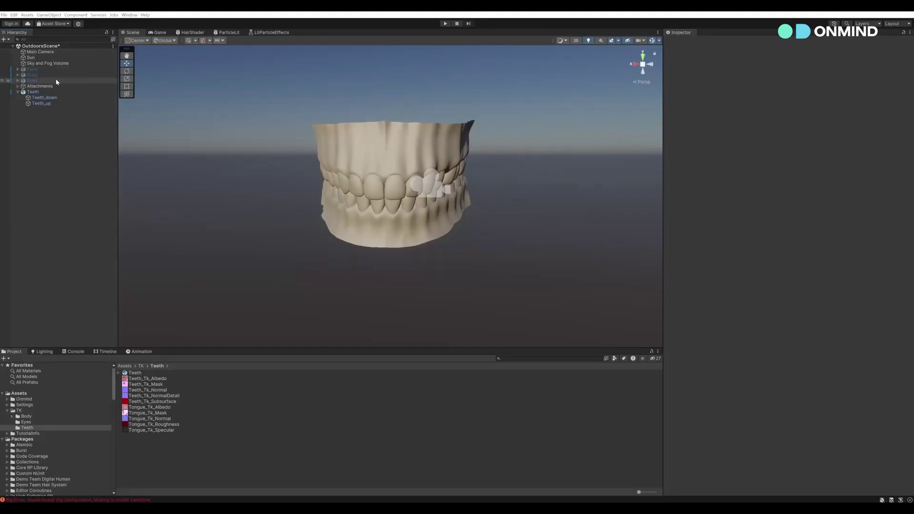
# Step: Select the Teeth_down mesh and test its jawOpen blend shape
pyautogui.click(35, 103)
pyautogui.click(44, 98)
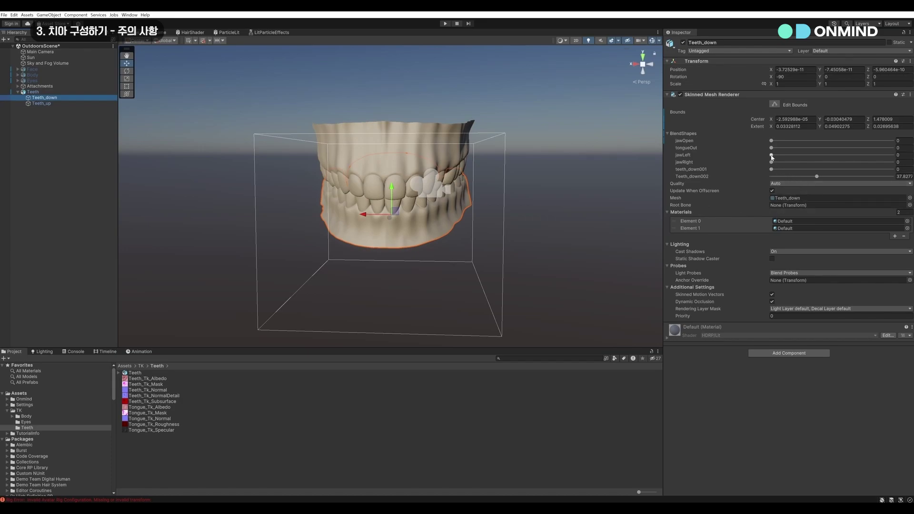
pyautogui.moveTo(772, 140)
pyautogui.mouseDown()
pyautogui.moveTo(885, 141)
pyautogui.moveTo(754, 138)
pyautogui.mouseUp()
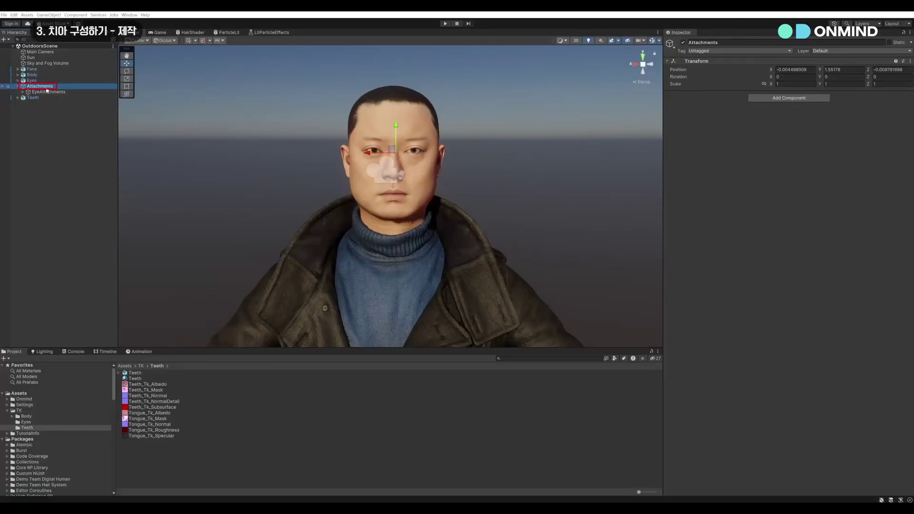
# Step: Create an empty child object under Attachments and name it TeethAttachments
pyautogui.rightClick(47, 88)
pyautogui.click(71, 189)
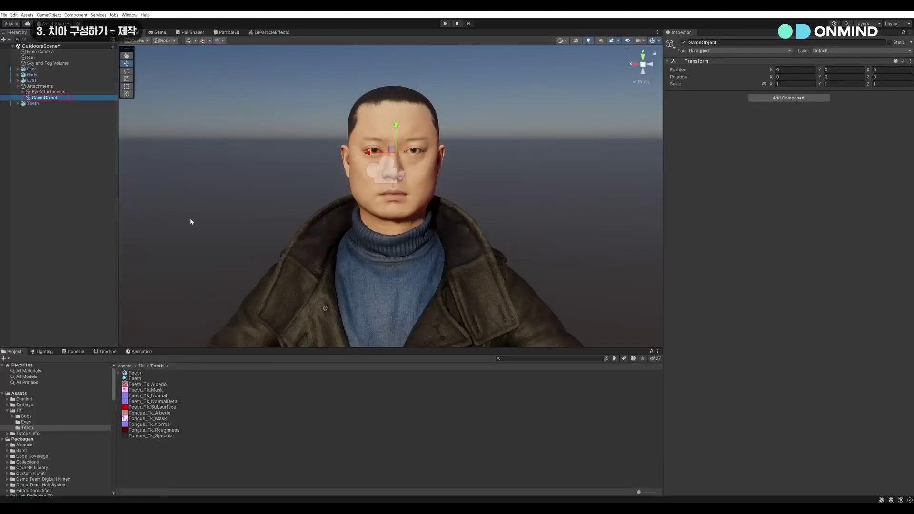
pyautogui.write('Teeth')
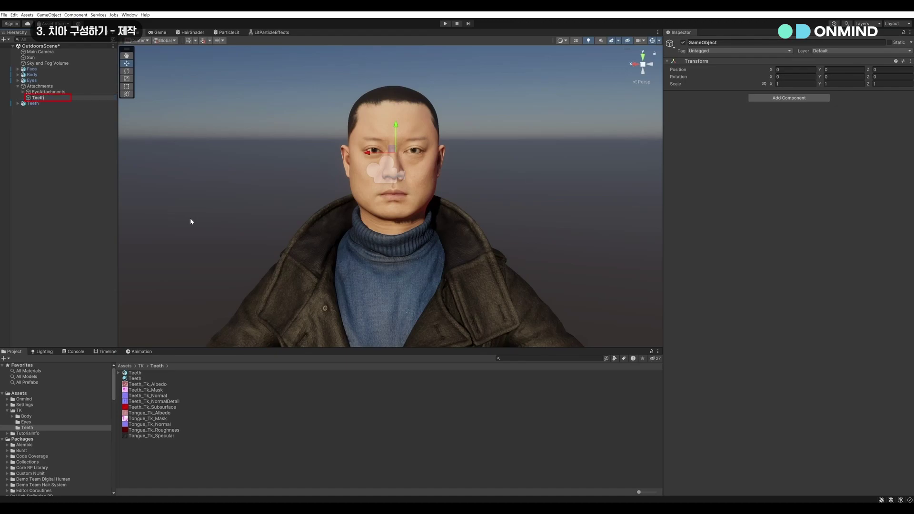
pyautogui.write('Attachments')
pyautogui.press('Return')
# Step: Create an empty object named TeethPoint1 and parent it to TeethAttachments
pyautogui.hotkey('ctrl', 'shift', 'n')
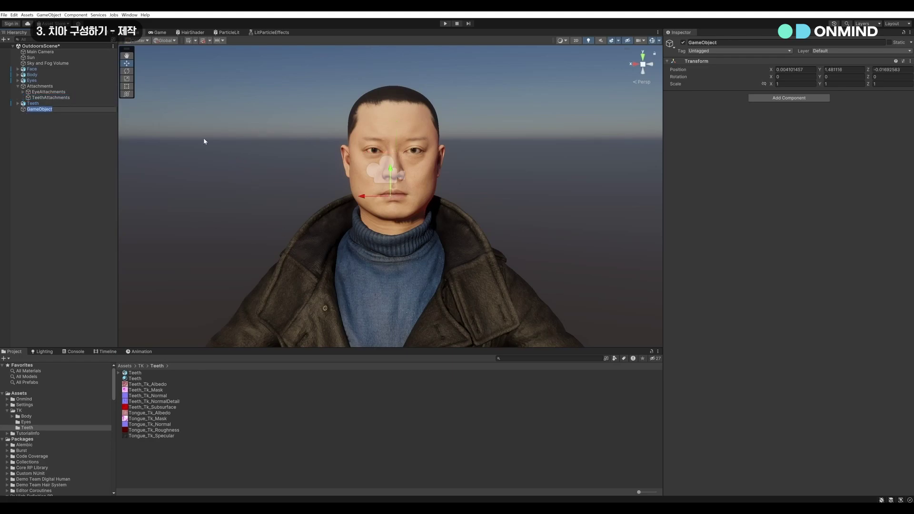
pyautogui.write('TeethPoint1')
pyautogui.press('Return')
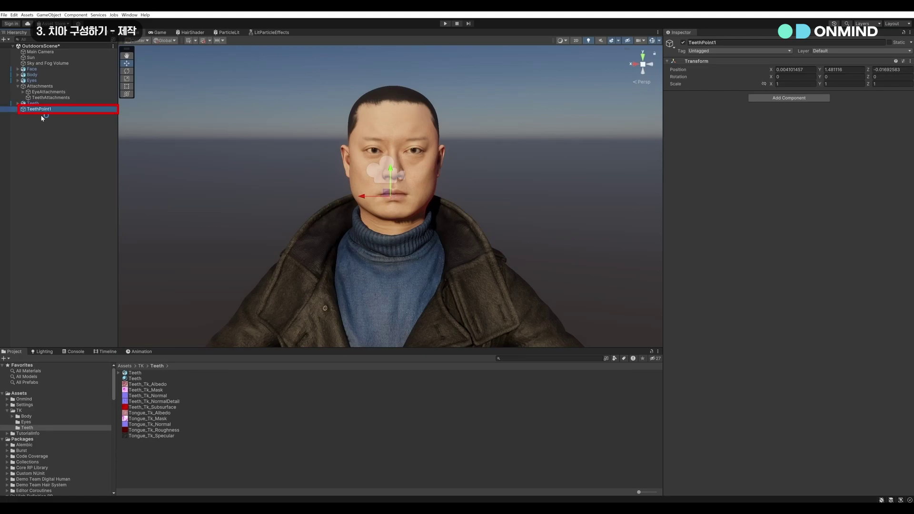
pyautogui.moveTo(47, 111); pyautogui.dragTo(72, 98)
# Step: Duplicate TeethPoint1 five times within TeethAttachments
pyautogui.hotkey('ctrl', 'd')
pyautogui.hotkey('ctrl', 'd')
pyautogui.hotkey('ctrl', 'd')
pyautogui.hotkey('ctrl', 'd')
pyautogui.hotkey('ctrl', 'd')
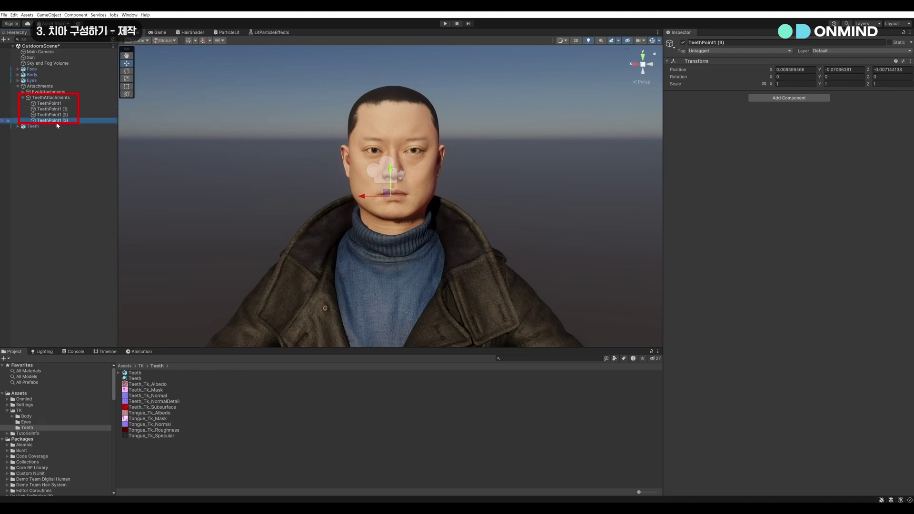
# Step: Rename the five duplicated points TeethPoint2, TeethPoint3, TeethPoint4, TeethPoint5 and TeethPoint6
pyautogui.click(59, 109)
pyautogui.press('F2')
pyautogui.moveTo(60, 109); pyautogui.dragTo(72, 132)
pyautogui.write('2')
pyautogui.click(59, 115)
pyautogui.press('F2')
pyautogui.write('3')
pyautogui.click(59, 120)
pyautogui.press('F2')
pyautogui.write('4')
pyautogui.click(58, 128)
pyautogui.press('F2')
pyautogui.write('5')
pyautogui.click(61, 133)
pyautogui.press('F2')
pyautogui.write('6')
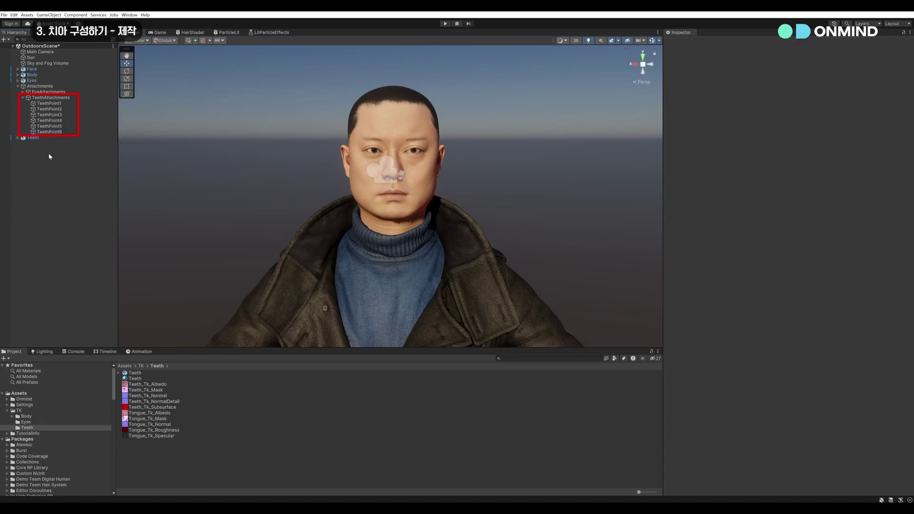
# Step: Add a Skin Attachment component to TeethPoint1 and assign KT_Face as its target
pyautogui.click(49, 103)
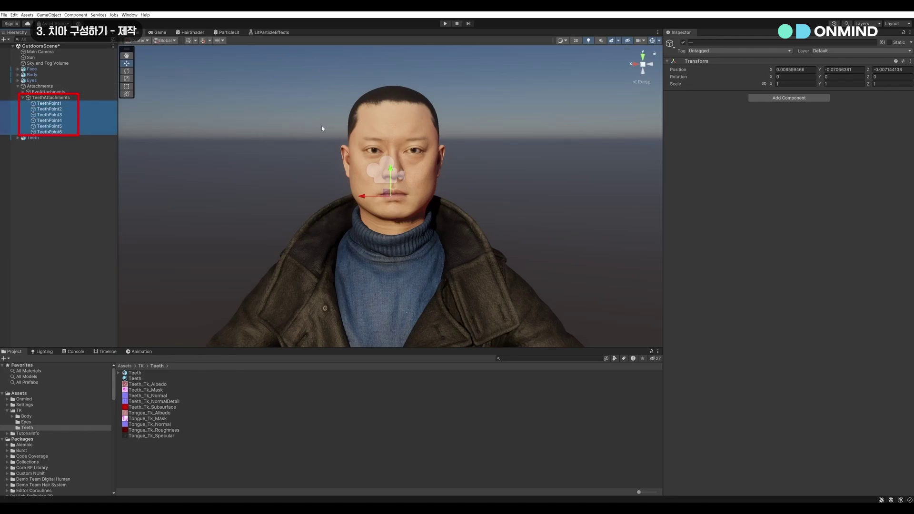
pyautogui.click(757, 99)
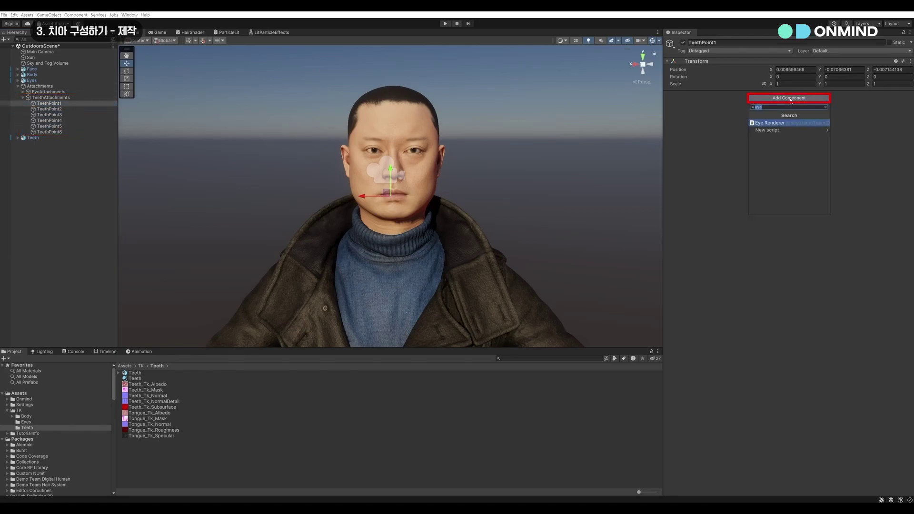
pyautogui.write('attach')
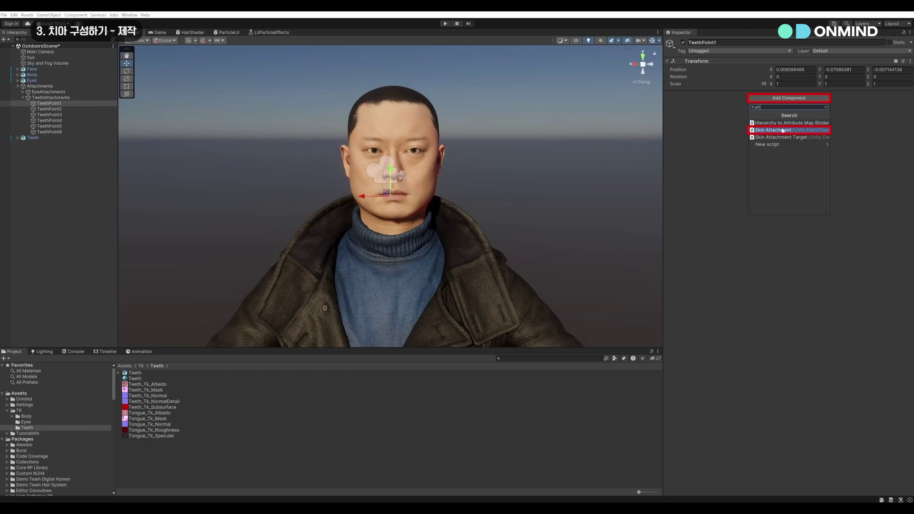
pyautogui.click(781, 130)
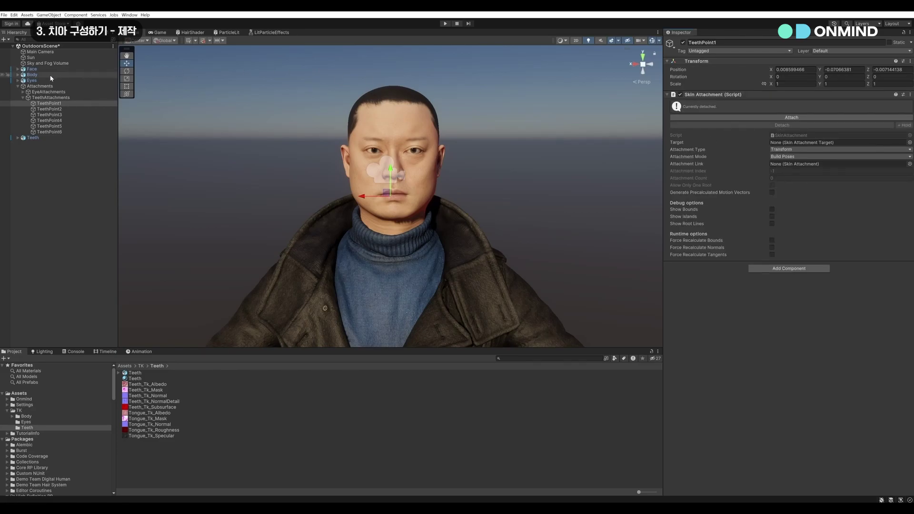
pyautogui.click(18, 69)
pyautogui.moveTo(41, 75); pyautogui.dragTo(773, 145)
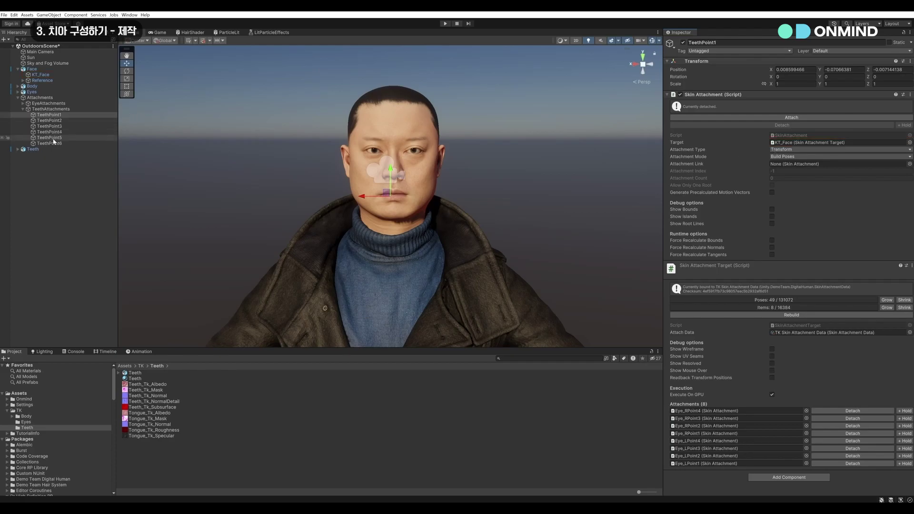
# Step: Copy TeethPoint1's Skin Attachment component and paste it as a new component onto TeethPoint2 through TeethPoint6
pyautogui.rightClick(732, 95)
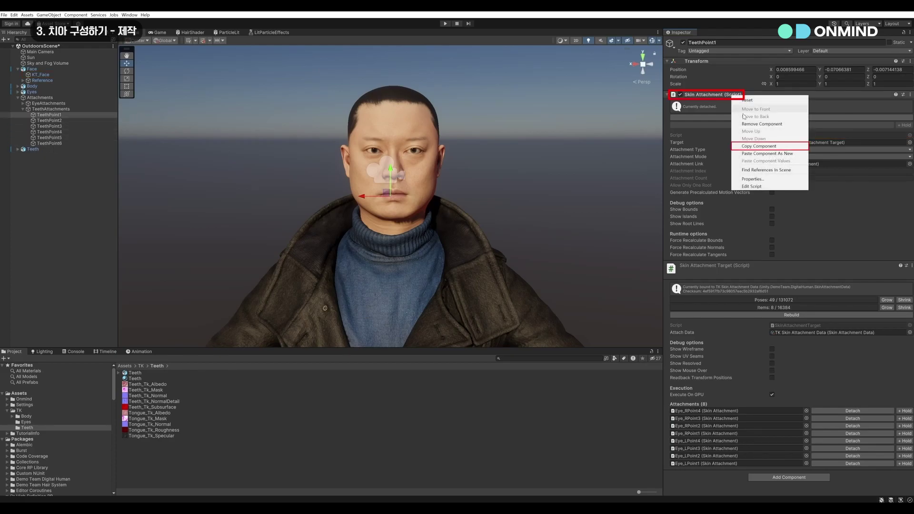
pyautogui.click(762, 148)
pyautogui.click(46, 121)
pyautogui.keyDown('shift'); pyautogui.click(50, 144); pyautogui.keyUp('shift')
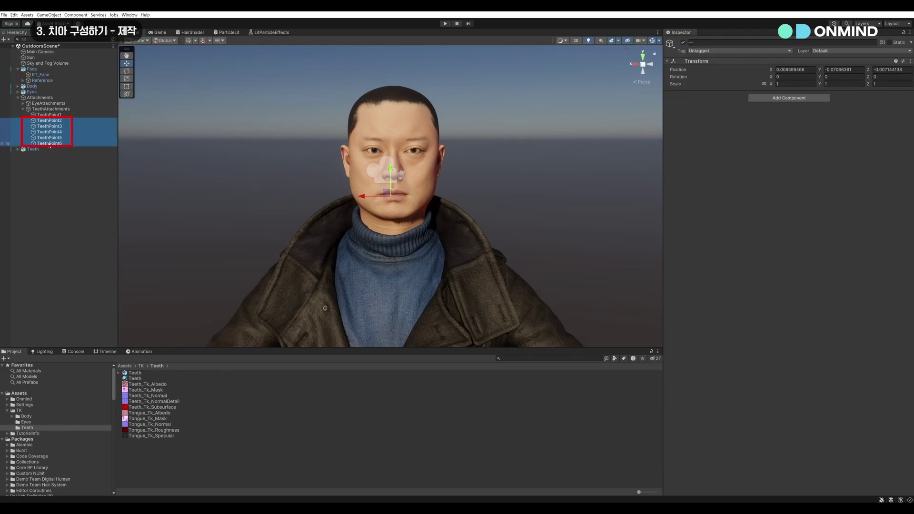
pyautogui.rightClick(720, 63)
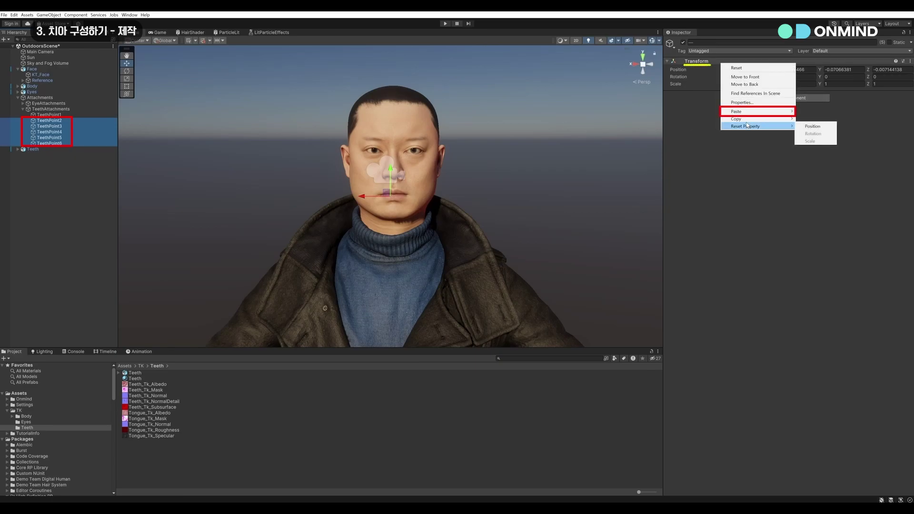
pyautogui.moveTo(757, 111)
pyautogui.click(827, 143)
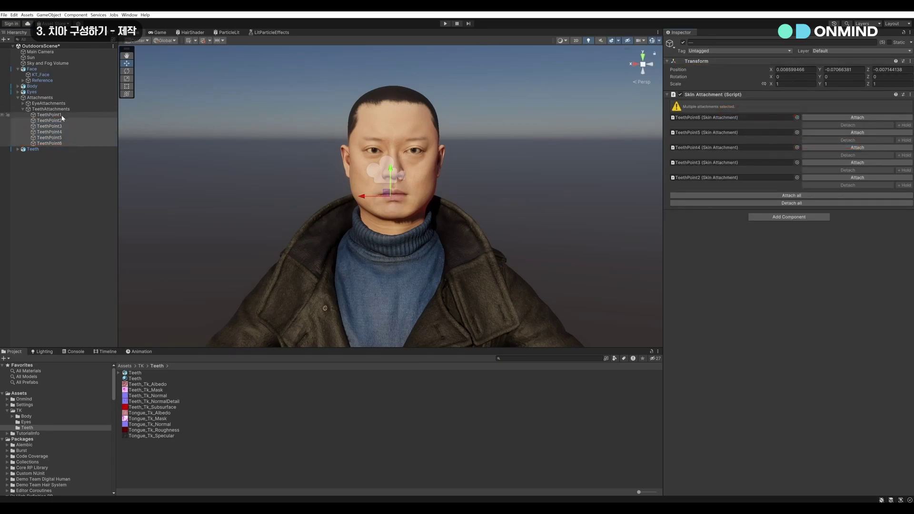
# Step: Move all six teeth points together forward to the front of the lips, at about Z 0.0834
pyautogui.click(49, 115)
pyautogui.keyDown('shift'); pyautogui.click(49, 143); pyautogui.keyUp('shift')
pyautogui.keyDown('alt'); pyautogui.moveTo(380, 177); pyautogui.dragTo(320, 210); pyautogui.keyUp('alt')
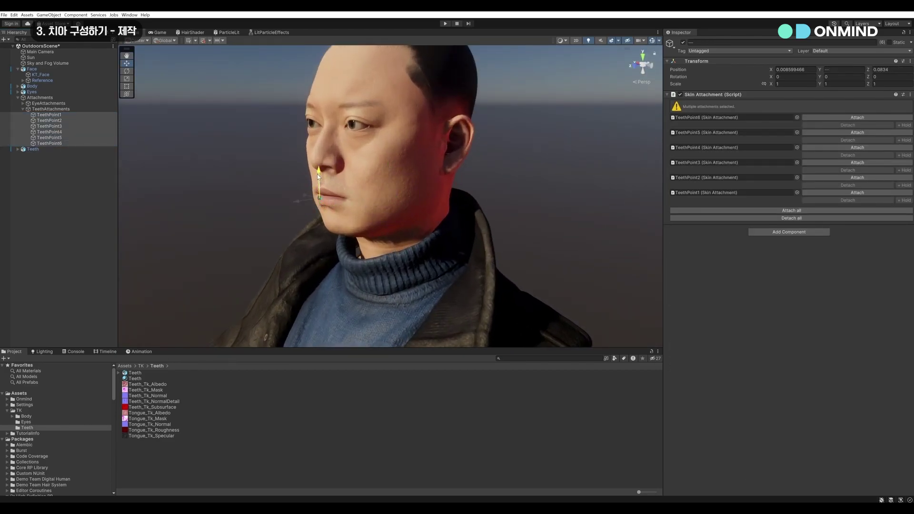
pyautogui.keyDown('alt'); pyautogui.moveTo(316, 170); pyautogui.dragTo(390, 160); pyautogui.keyUp('alt')
pyautogui.scroll(5, 390, 159)
pyautogui.scroll(3, 390, 160)
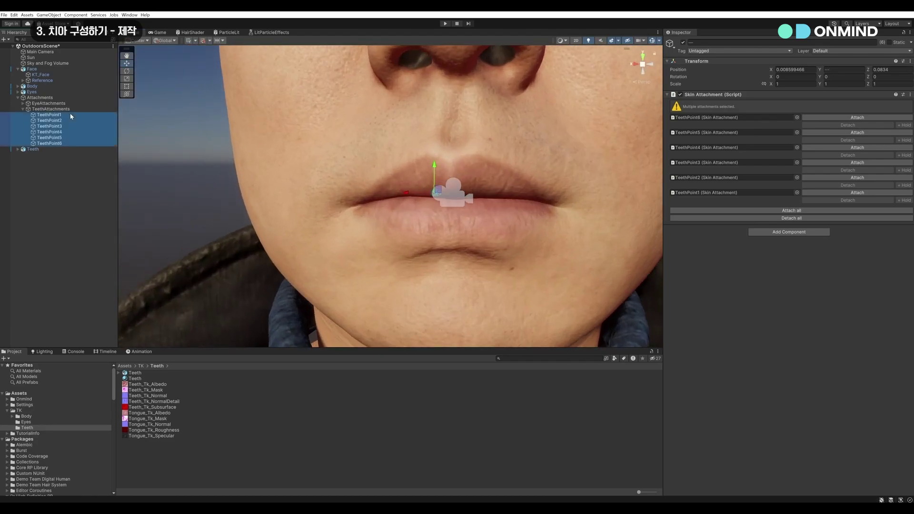
# Step: Place TeethPoint3 at one mouth corner and TeethPoint4 on the lip line just beside the mouth's centre
pyautogui.click(481, 190)
pyautogui.click(450, 191)
pyautogui.moveTo(450, 191); pyautogui.dragTo(603, 247)
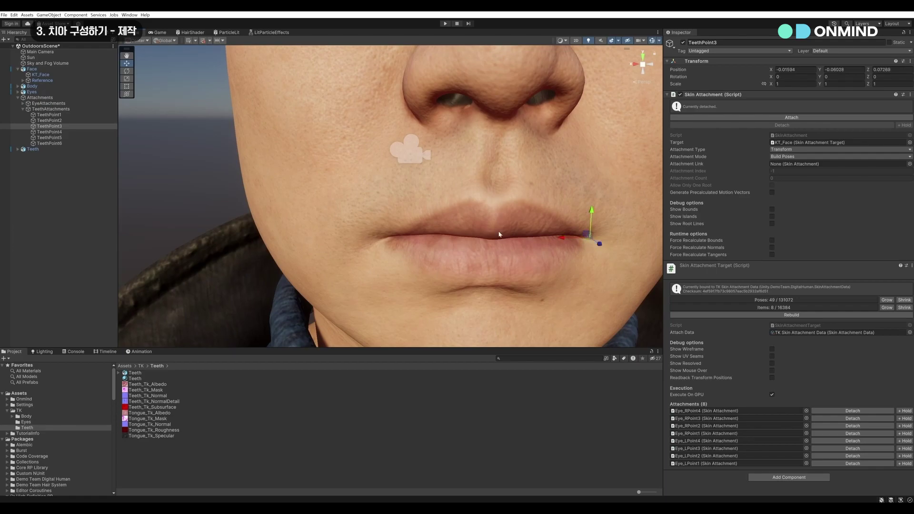
pyautogui.click(476, 235)
pyautogui.moveTo(476, 236); pyautogui.dragTo(527, 235)
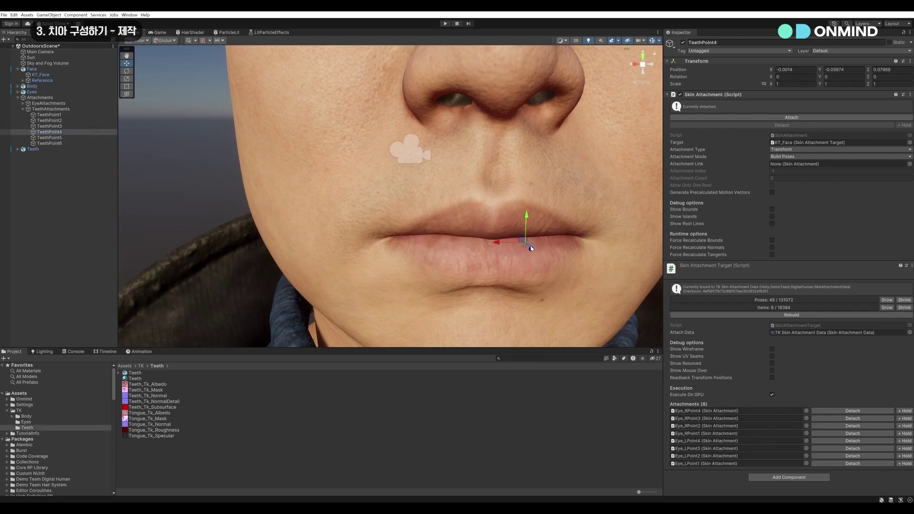
# Step: Place TeethPoint5 on the other half of the lips and TeethPoint6 at the opposite mouth corner, about X 0.0269, Y -0.0613, Z 0.0720
pyautogui.click(460, 246)
pyautogui.moveTo(460, 247); pyautogui.dragTo(462, 235)
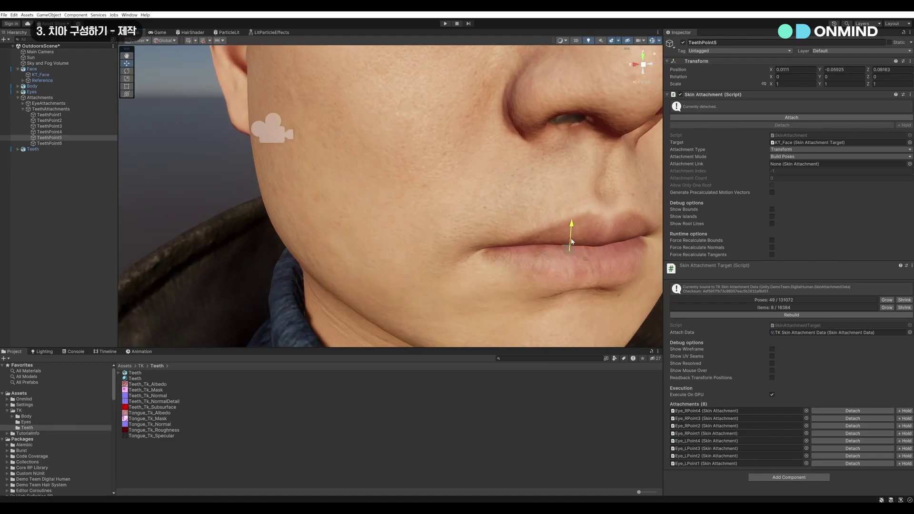
pyautogui.click(588, 245)
pyautogui.moveTo(587, 245); pyautogui.dragTo(481, 228)
pyautogui.moveTo(349, 218); pyautogui.dragTo(352, 222)
# Step: Check the six teeth points together and shift TeethPoint5 along the lips to about X 0.0125
pyautogui.keyDown('shift'); pyautogui.click(45, 114); pyautogui.keyUp('shift')
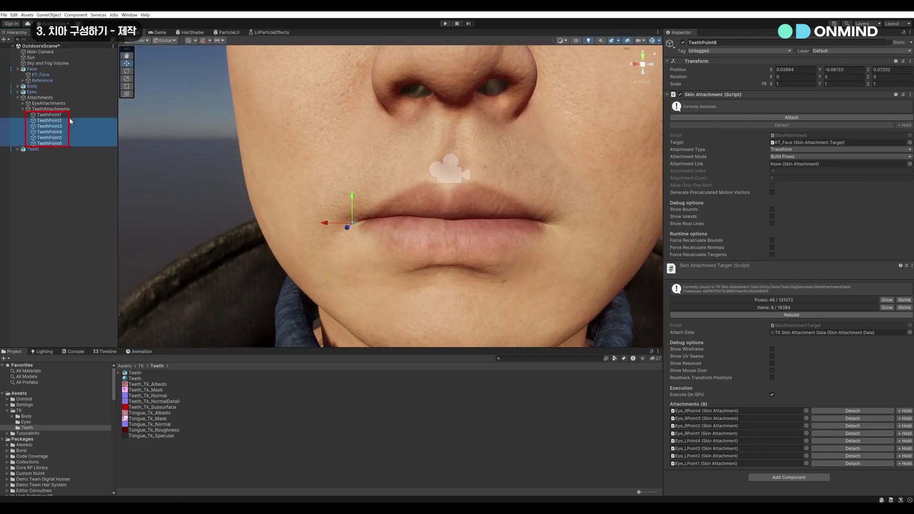
pyautogui.click(783, 210)
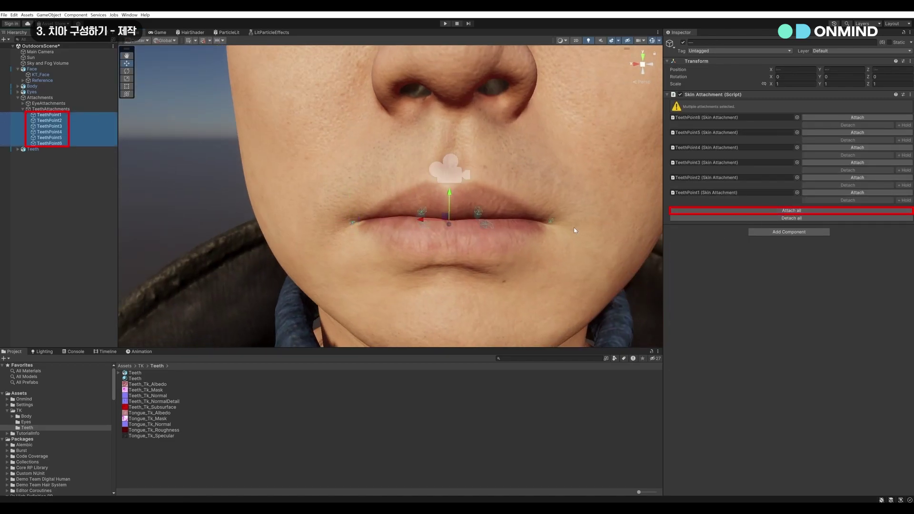
pyautogui.click(60, 138)
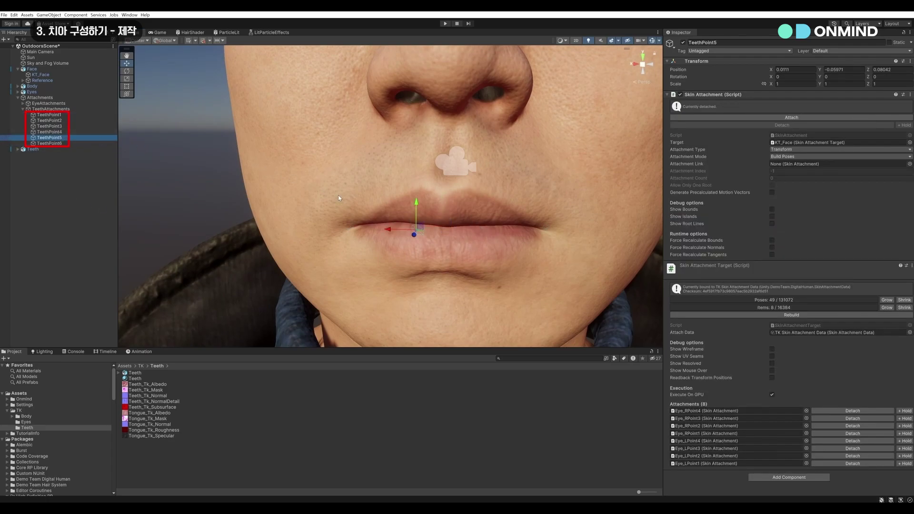
# Step: Attach all six teeth points, TeethPoint1 through TeethPoint6, to the face
pyautogui.click(64, 114)
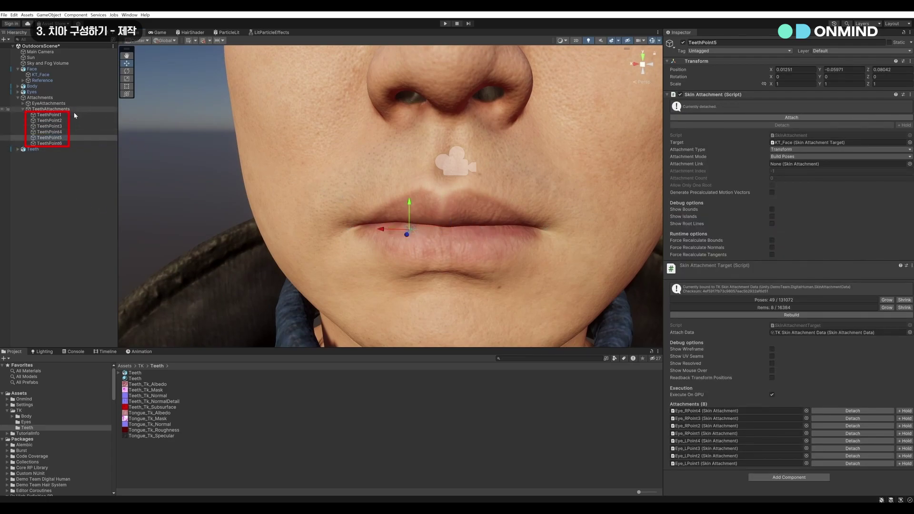
pyautogui.keyDown('shift'); pyautogui.click(52, 144); pyautogui.keyUp('shift')
pyautogui.click(792, 210)
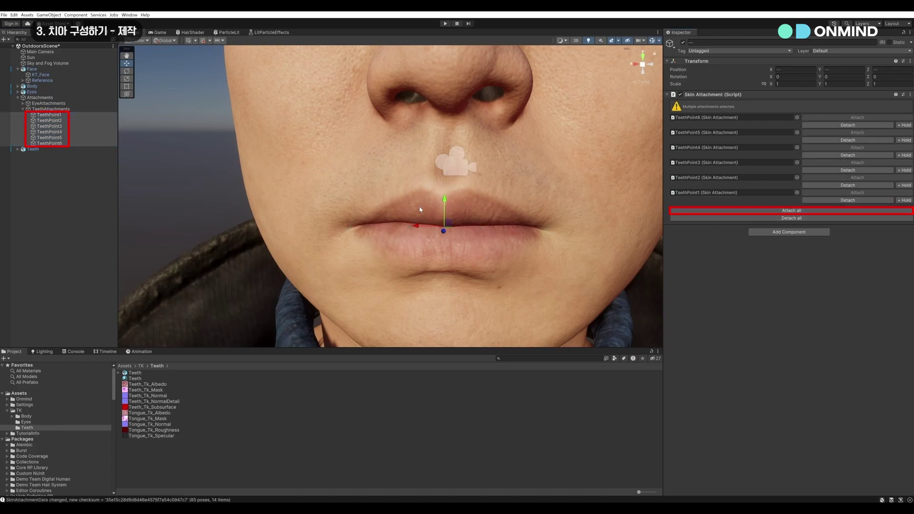
pyautogui.click(104, 298)
# Step: Rebuild KT_Face's Skin Attachment Target data with the teeth points included
pyautogui.click(40, 75)
pyautogui.scroll(-15, 790, 331)
pyautogui.scroll(-6, 800, 338)
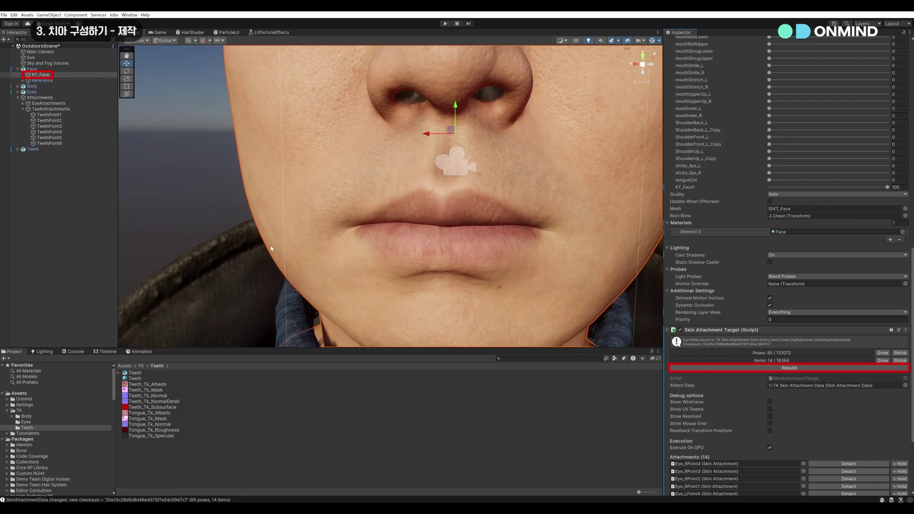
pyautogui.click(83, 326)
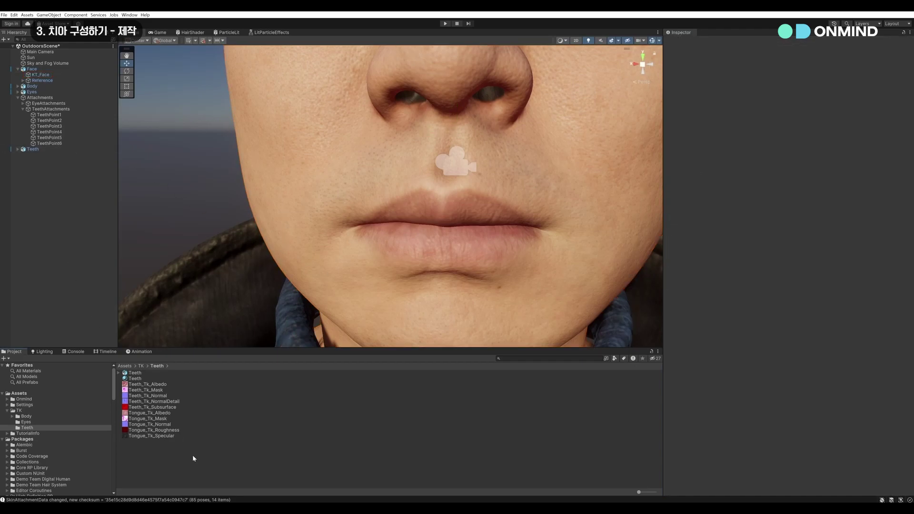
# Step: Create a material named Teeth in the Teeth folder and give it the Shader Graphs/DigitalHuman_Teeth shader
pyautogui.click(293, 460)
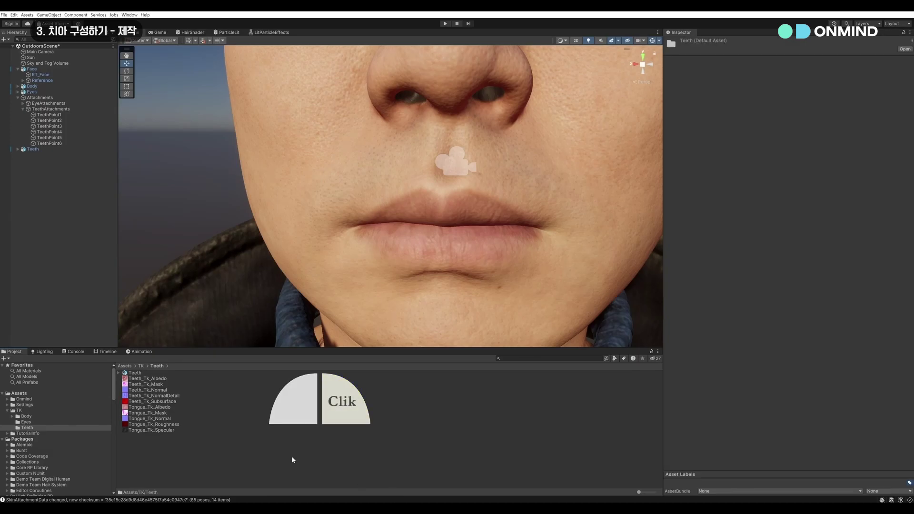
pyautogui.moveTo(310, 281)
pyautogui.click(421, 332)
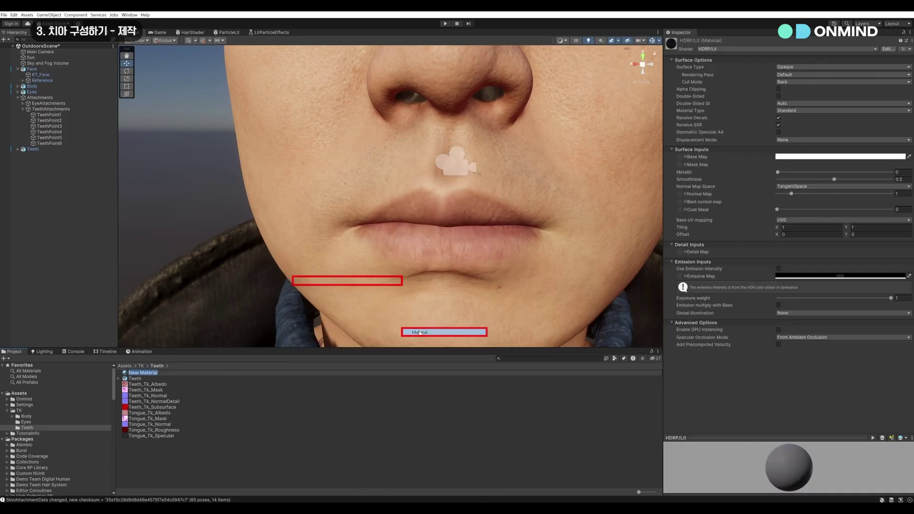
pyautogui.write('Teeth')
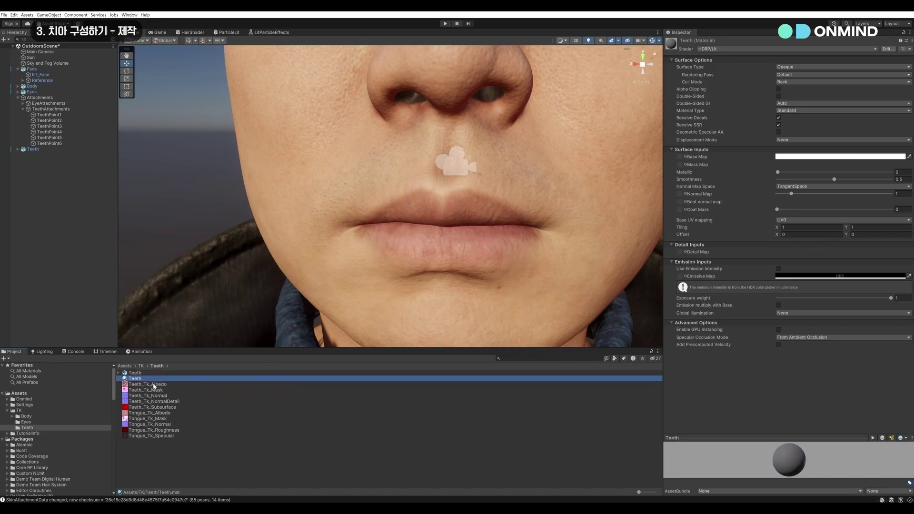
pyautogui.click(815, 49)
pyautogui.write('teeth')
pyautogui.click(781, 73)
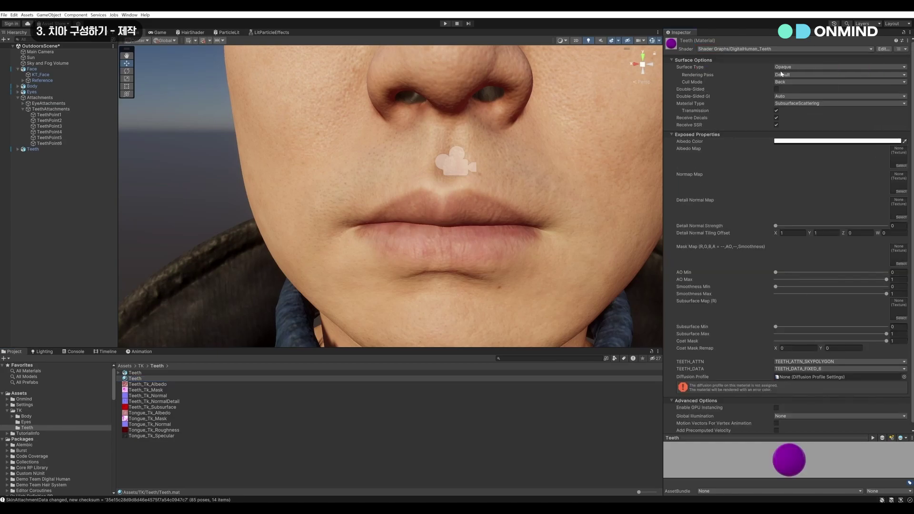
# Step: Assign the Teeth_Tk Albedo, Normal, NormalDetail, Mask and Subsurface textures to the matching maps of the Teeth material
pyautogui.moveTo(132, 387); pyautogui.dragTo(899, 157)
pyautogui.moveTo(145, 395); pyautogui.dragTo(899, 179)
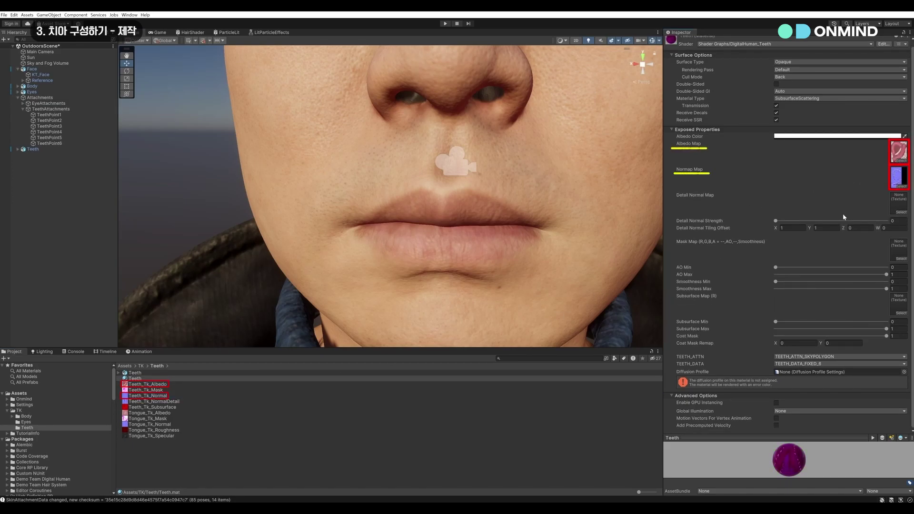
pyautogui.moveTo(162, 402); pyautogui.dragTo(899, 203)
pyautogui.moveTo(165, 391); pyautogui.dragTo(899, 248)
pyautogui.moveTo(171, 408); pyautogui.dragTo(899, 304)
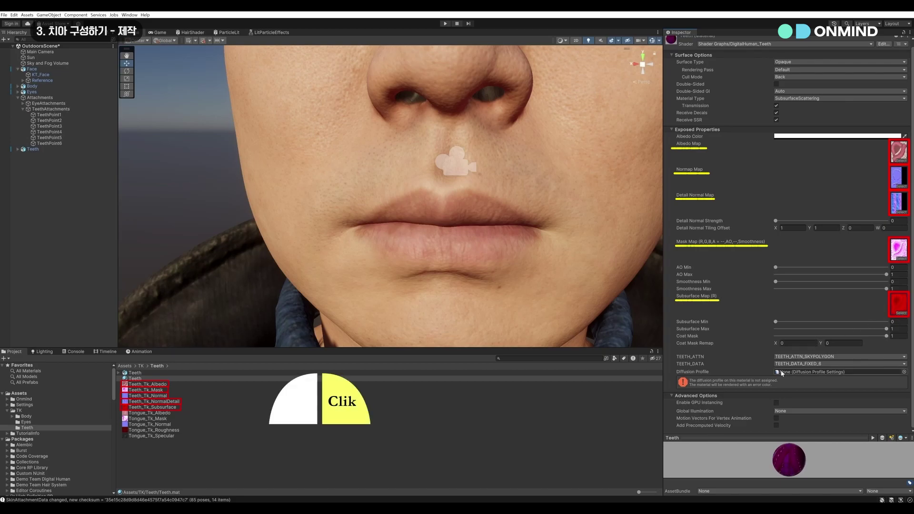
# Step: Create an HDRP Diffusion Profile named TeethDiffusion in the Teeth folder
pyautogui.click(261, 474)
pyautogui.rightClick(262, 474)
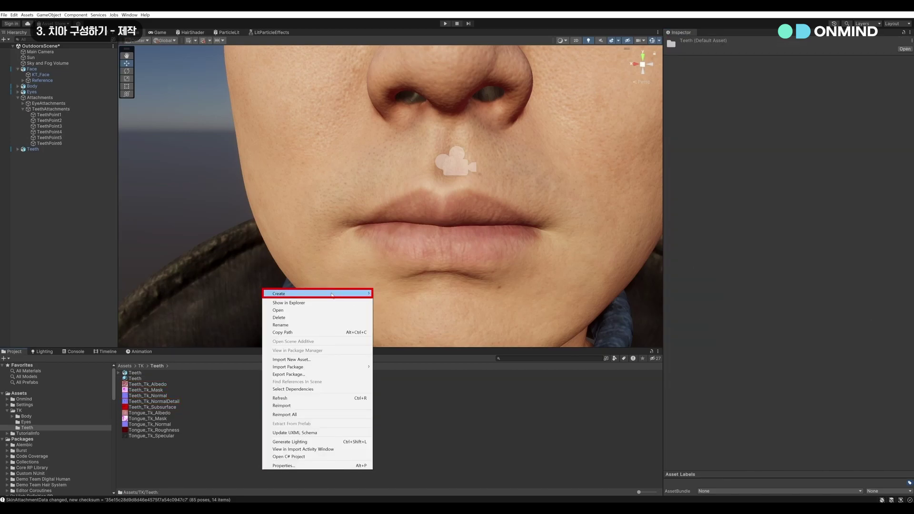
pyautogui.moveTo(348, 293)
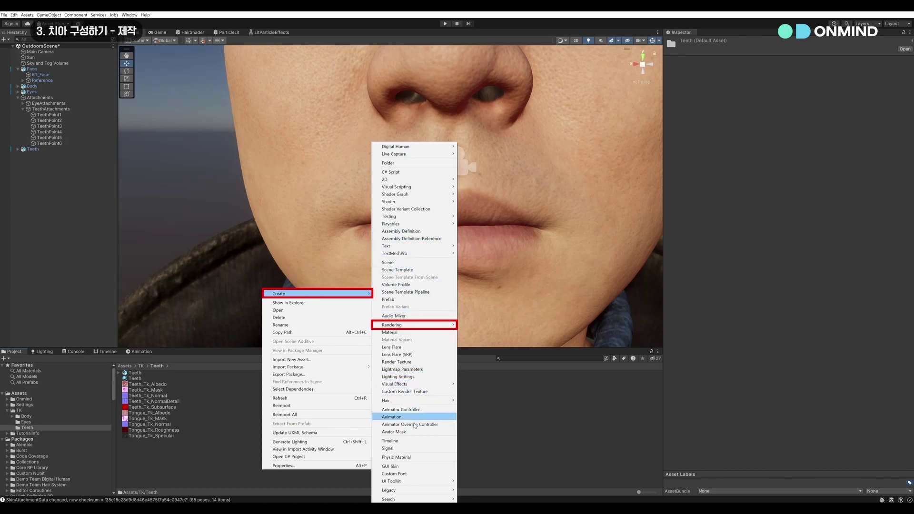
pyautogui.moveTo(403, 327)
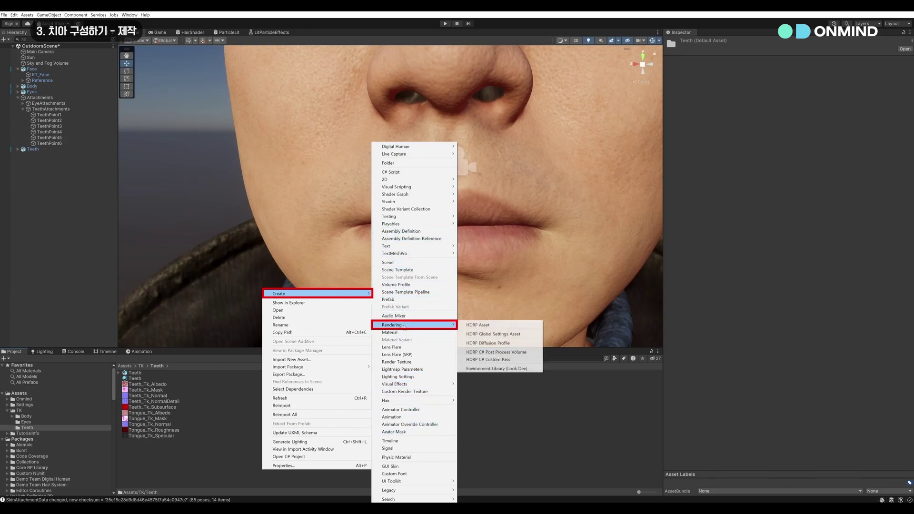
pyautogui.click(481, 343)
pyautogui.write('TeethDiffusion')
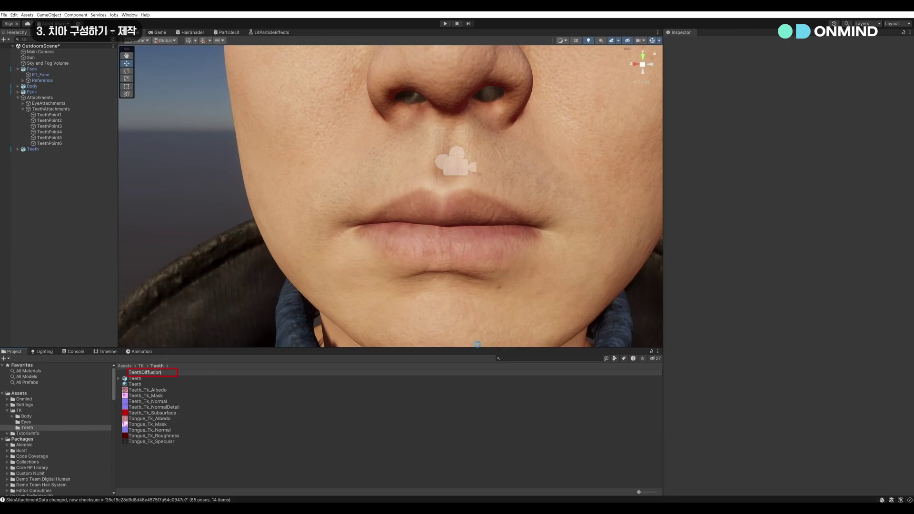
pyautogui.press('Return')
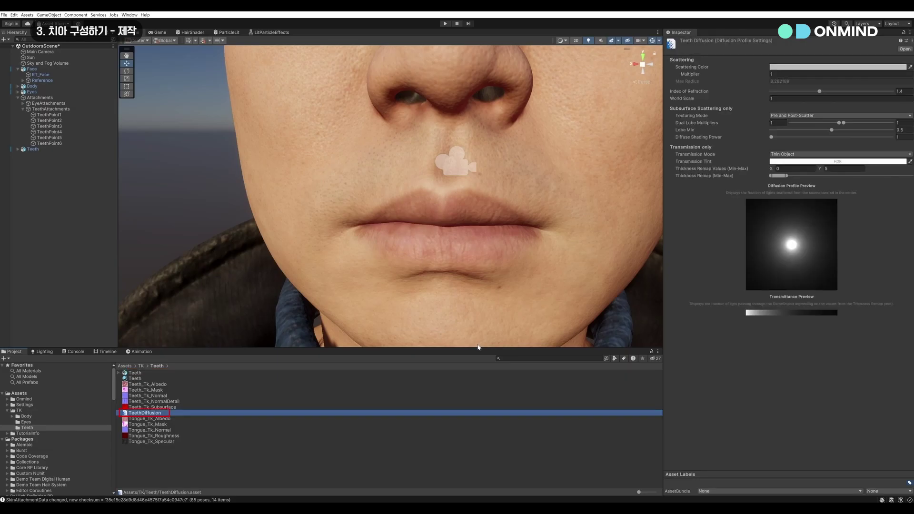
# Step: Assign the TeethDiffusion profile to the Teeth material and resolve the diffusion profile warning
pyautogui.click(138, 378)
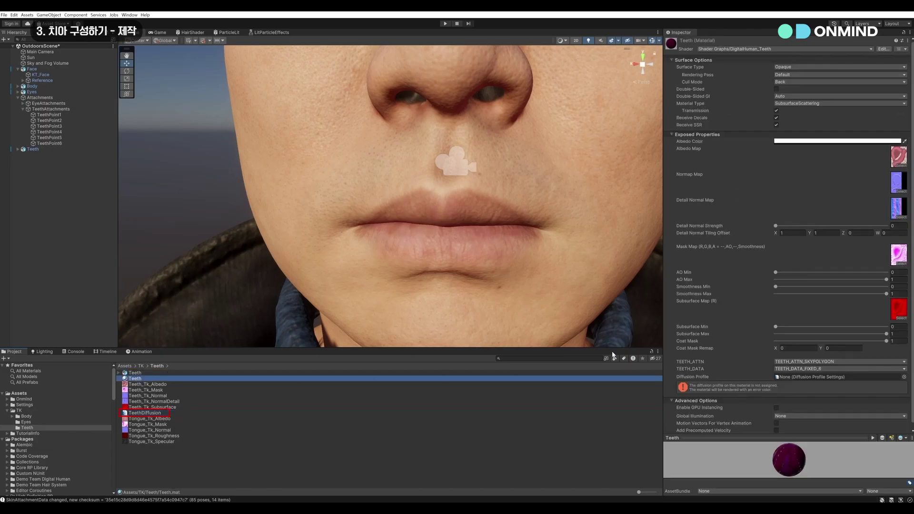
pyautogui.moveTo(149, 414); pyautogui.dragTo(805, 377)
pyautogui.click(895, 390)
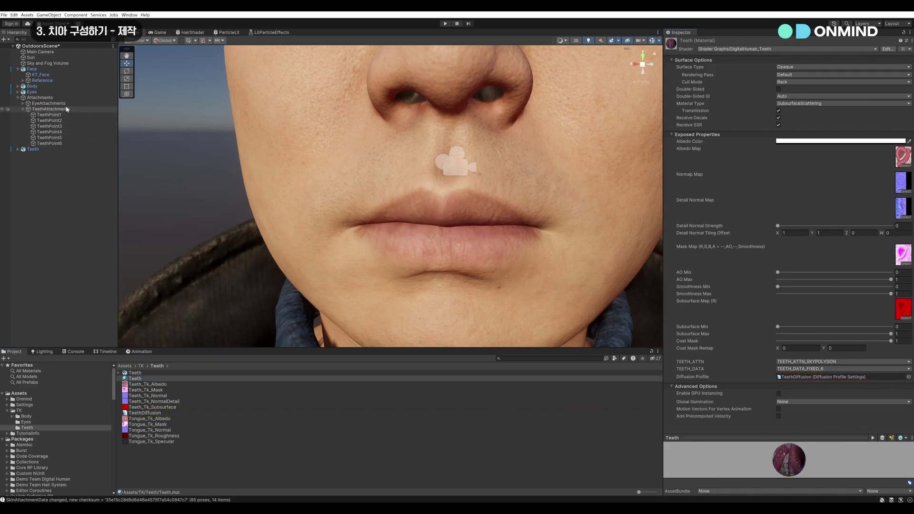
# Step: Hide KT_Face by setting its Rendering Layer Mask to Nothing
pyautogui.click(474, 153)
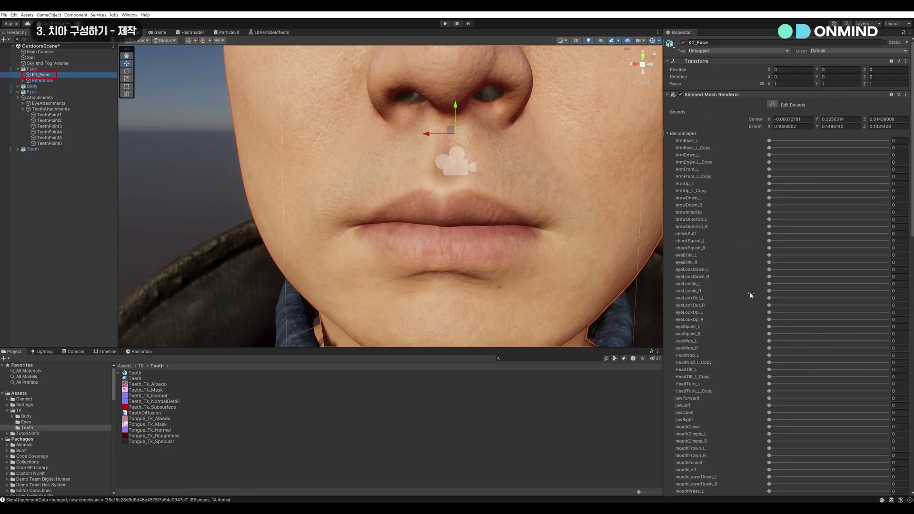
pyautogui.scroll(-15, 751, 295)
pyautogui.click(795, 370)
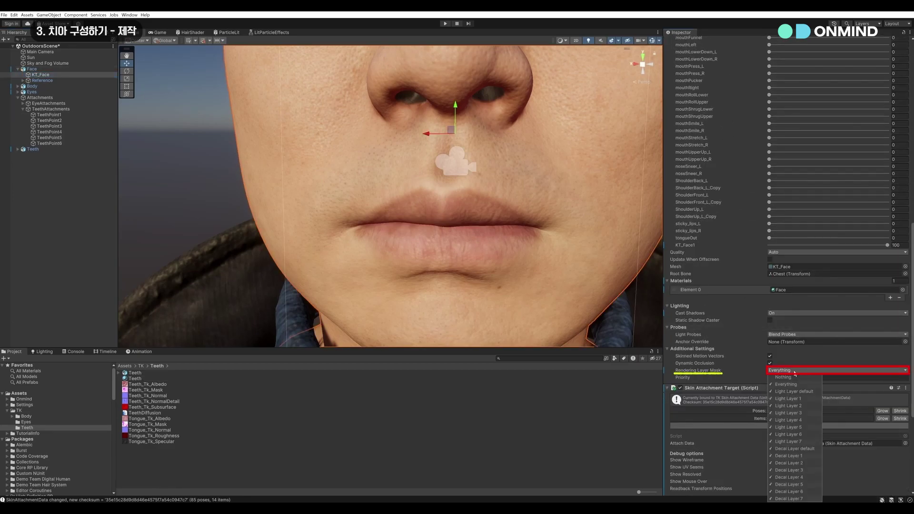
pyautogui.click(784, 377)
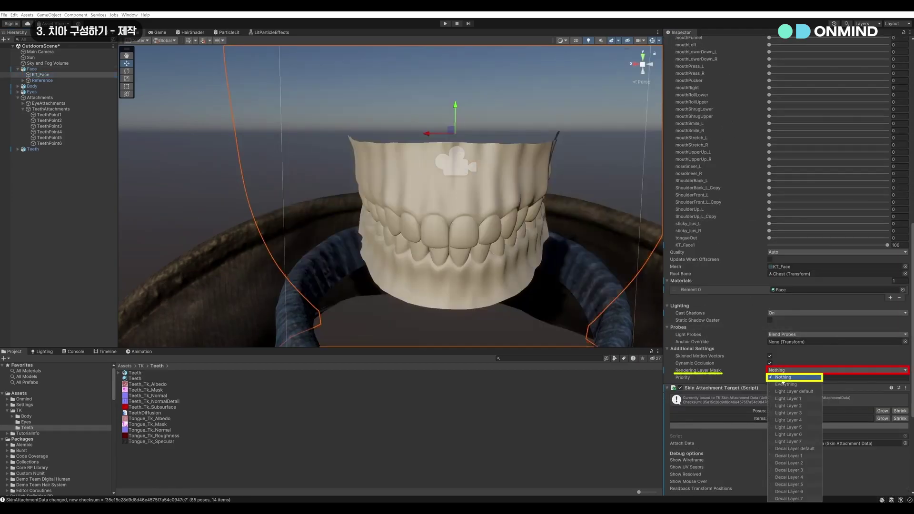
# Step: Expand the Teeth object and assign the Teeth material to Element 0 of Teeth_down
pyautogui.click(66, 117)
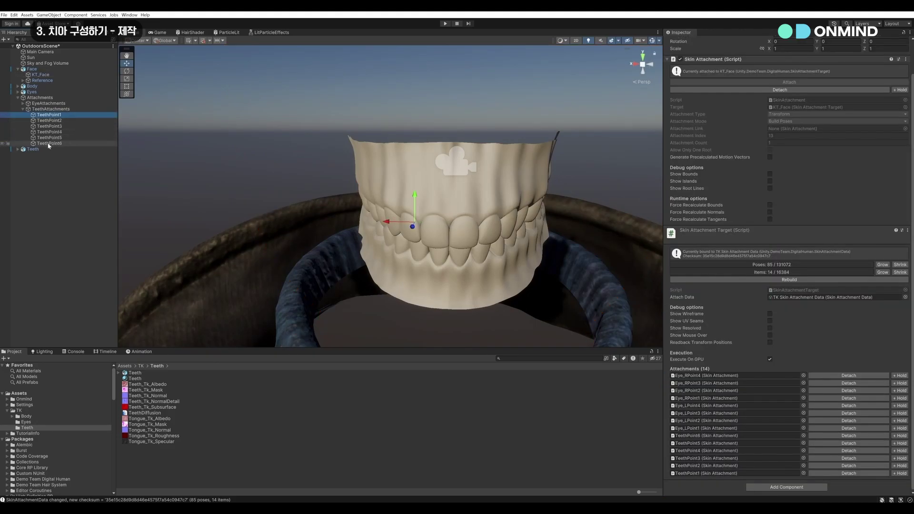
pyautogui.click(17, 92)
pyautogui.click(17, 160)
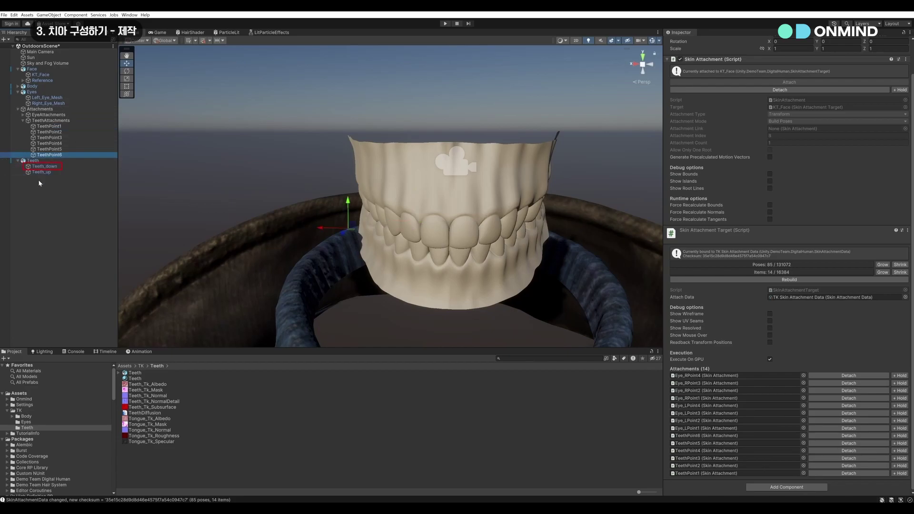
pyautogui.click(45, 166)
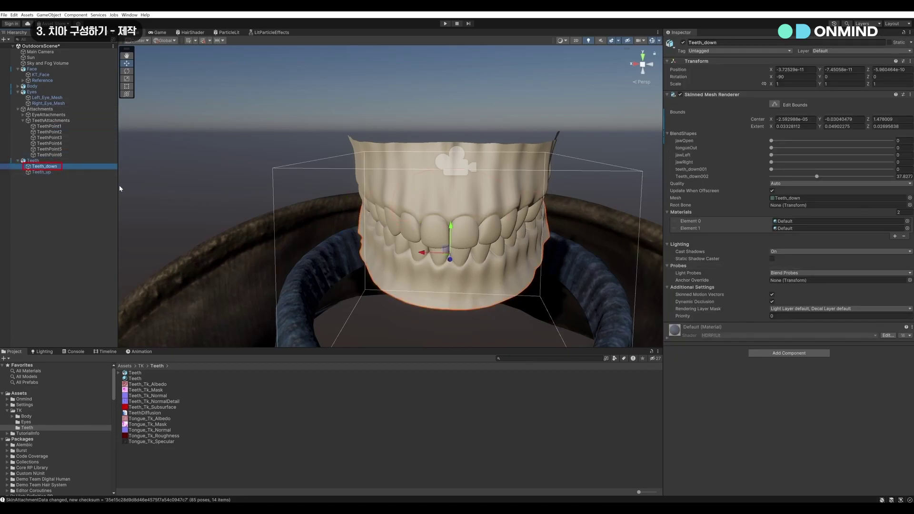
pyautogui.click(67, 173)
pyautogui.click(69, 167)
pyautogui.moveTo(141, 380); pyautogui.dragTo(838, 221)
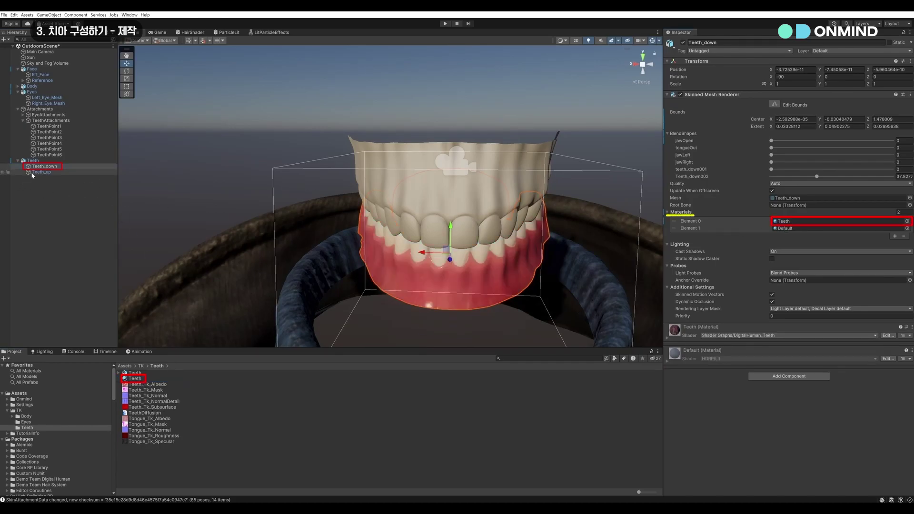
# Step: Assign the Teeth material to Element 0 of Teeth_up and check the textured gums from above
pyautogui.click(67, 172)
pyautogui.moveTo(136, 378); pyautogui.dragTo(787, 220)
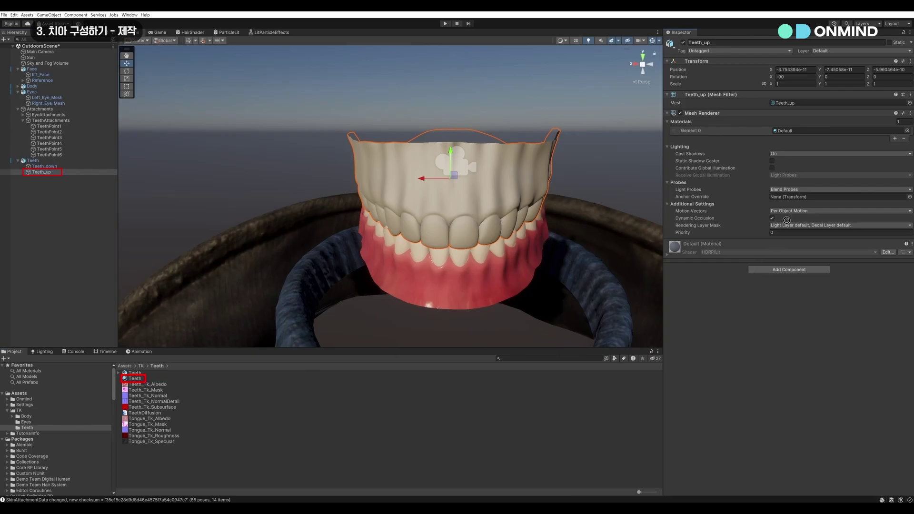
pyautogui.moveTo(793, 138); pyautogui.dragTo(794, 138)
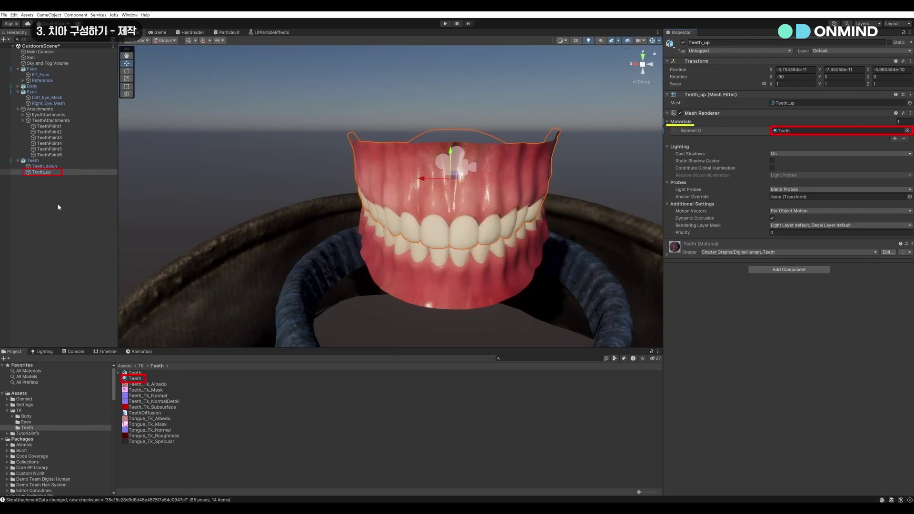
pyautogui.click(35, 209)
pyautogui.keyDown('alt'); pyautogui.moveTo(213, 203); pyautogui.dragTo(424, 213); pyautogui.keyUp('alt')
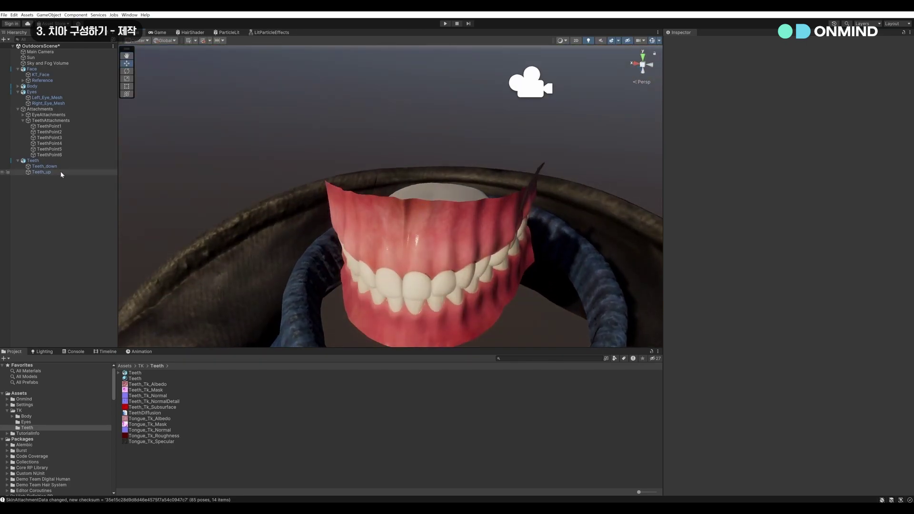
# Step: Create a material named Tongue with the DigitalHuman_Teeth shader and set Tongue_Tk_Albedo as its albedo map
pyautogui.rightClick(193, 467)
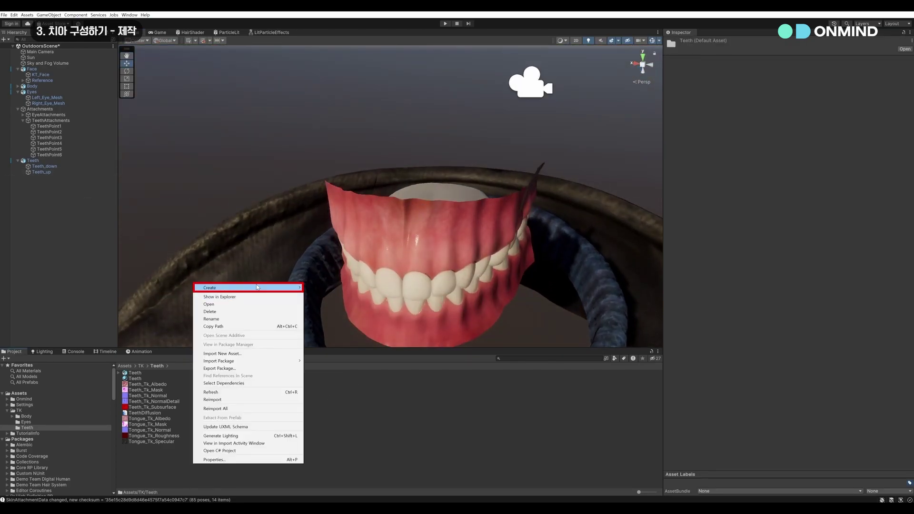
pyautogui.moveTo(247, 288)
pyautogui.click(339, 332)
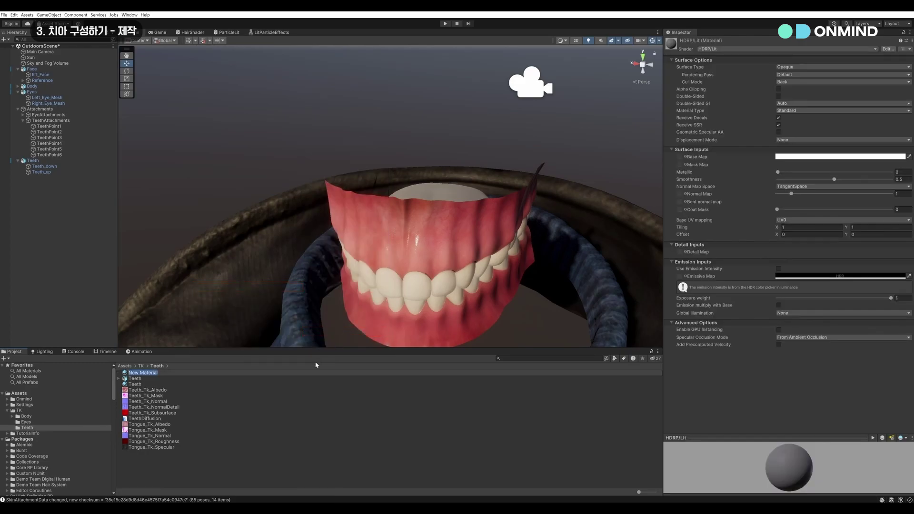
pyautogui.write('Tongue')
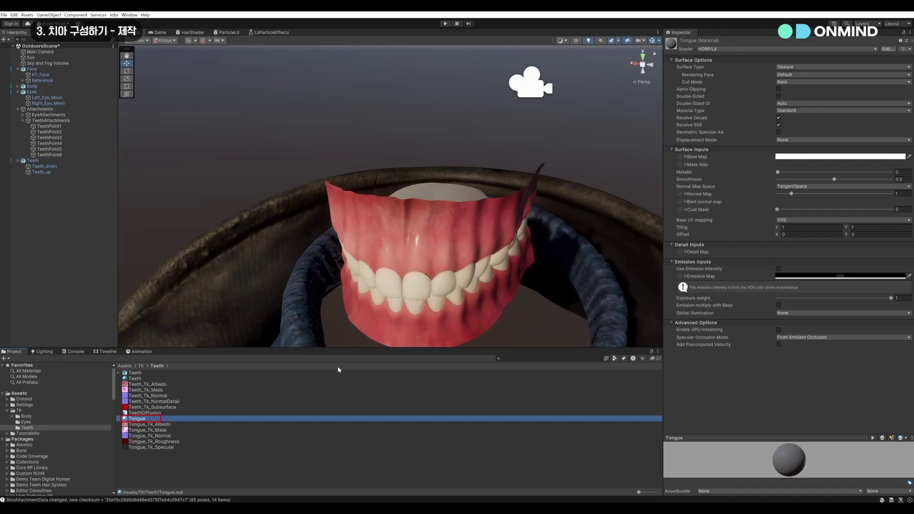
pyautogui.click(812, 48)
pyautogui.write('tee')
pyautogui.click(762, 73)
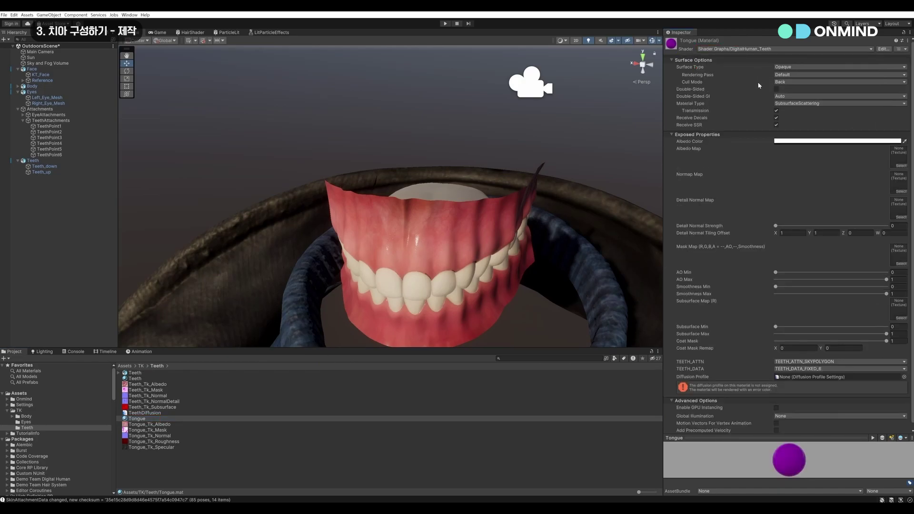
pyautogui.moveTo(174, 425); pyautogui.dragTo(898, 156)
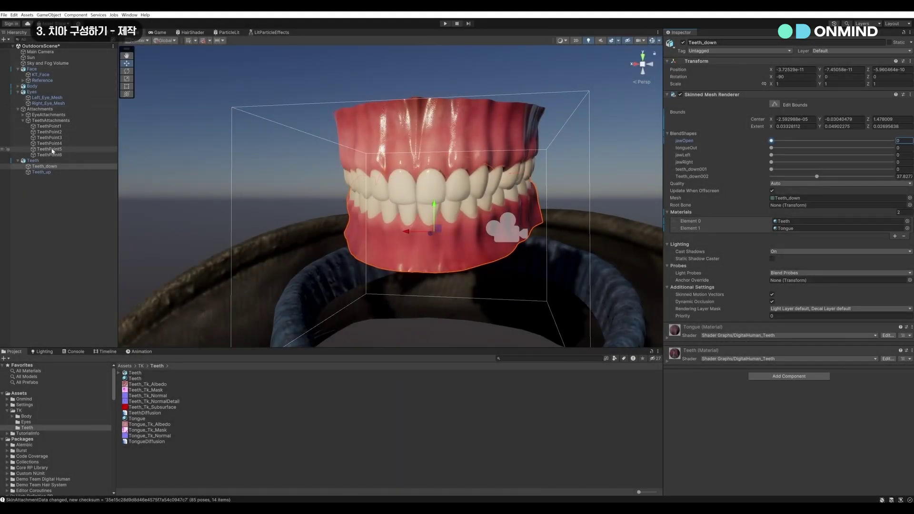
# Step: Show KT_Face again by setting its Rendering Layer Mask to Everything, then clear the selection
pyautogui.click(38, 75)
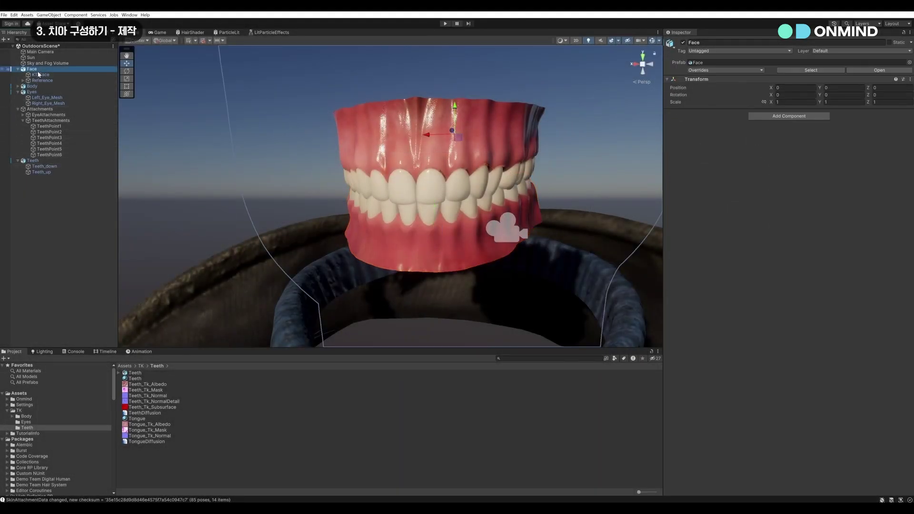
pyautogui.scroll(-5, 758, 234)
pyautogui.scroll(-10, 757, 233)
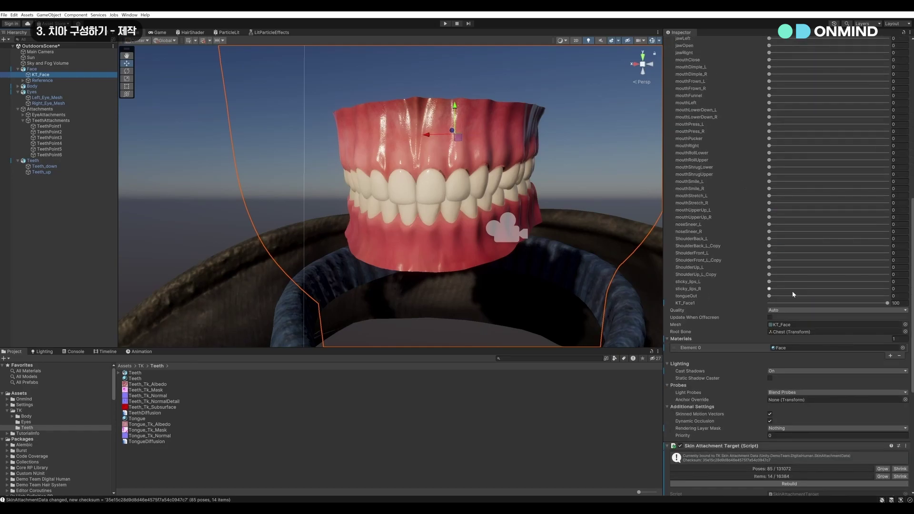
pyautogui.scroll(15, 762, 286)
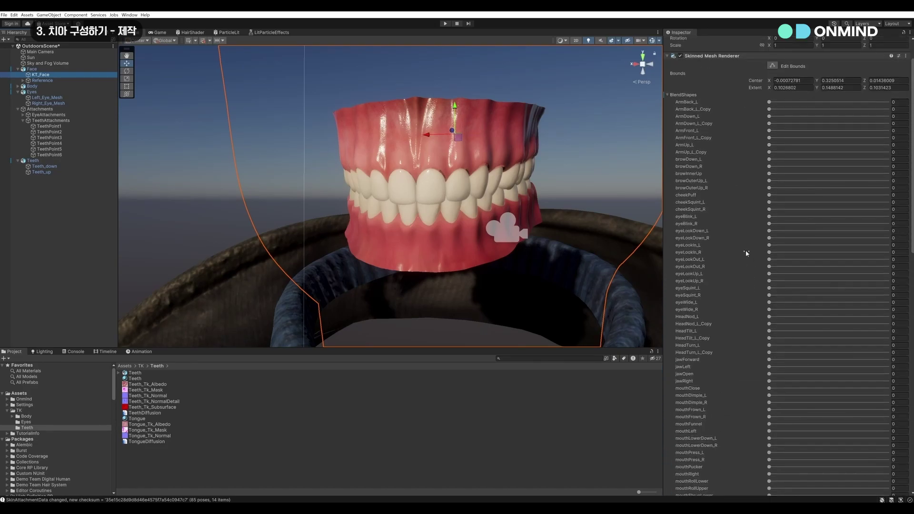
pyautogui.scroll(-10, 771, 267)
pyautogui.click(792, 429)
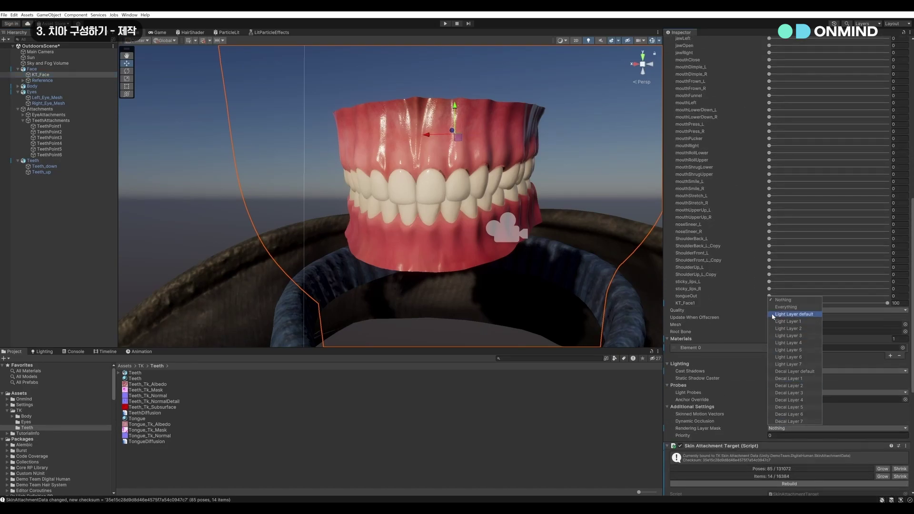
pyautogui.click(786, 307)
pyautogui.scroll(-10, 416, 207)
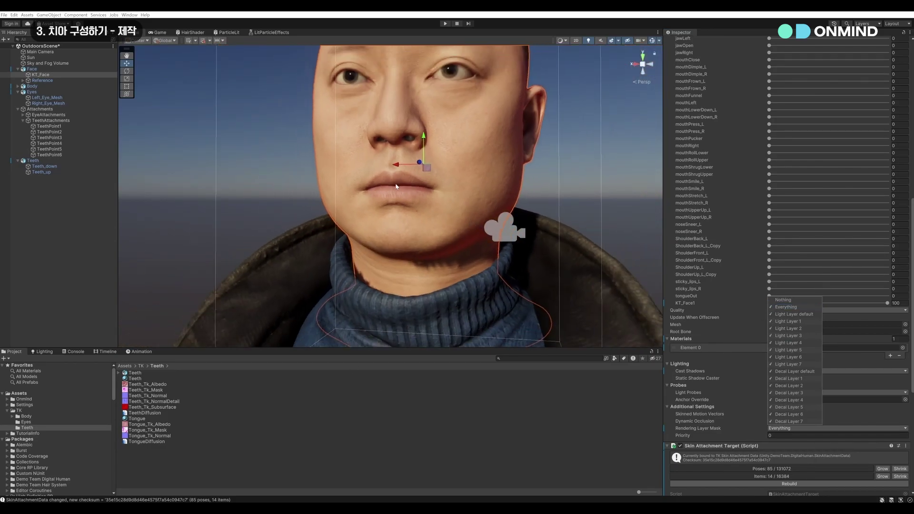
pyautogui.click(33, 214)
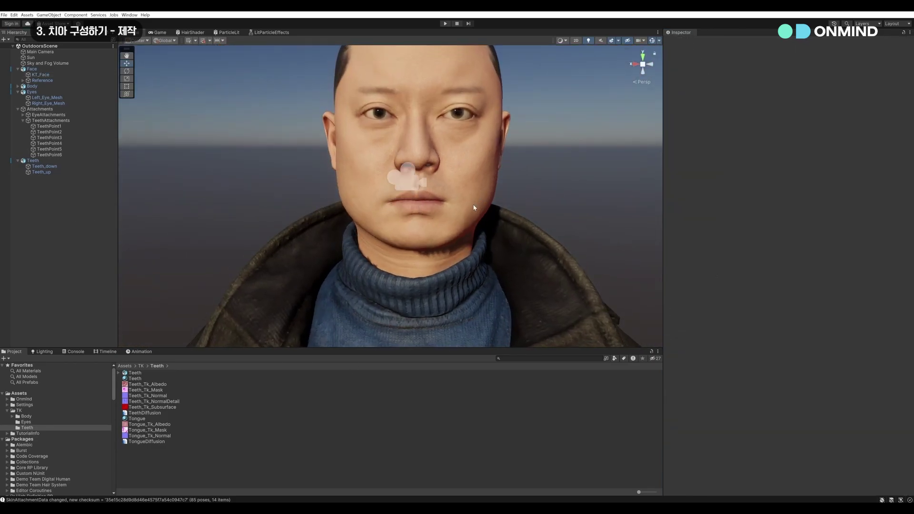
# Step: Open the mouth of KT_Face by setting its jawOpen blend shape to 100
pyautogui.click(41, 75)
pyautogui.scroll(-15, 733, 285)
pyautogui.scroll(-2, 734, 286)
pyautogui.click(729, 251)
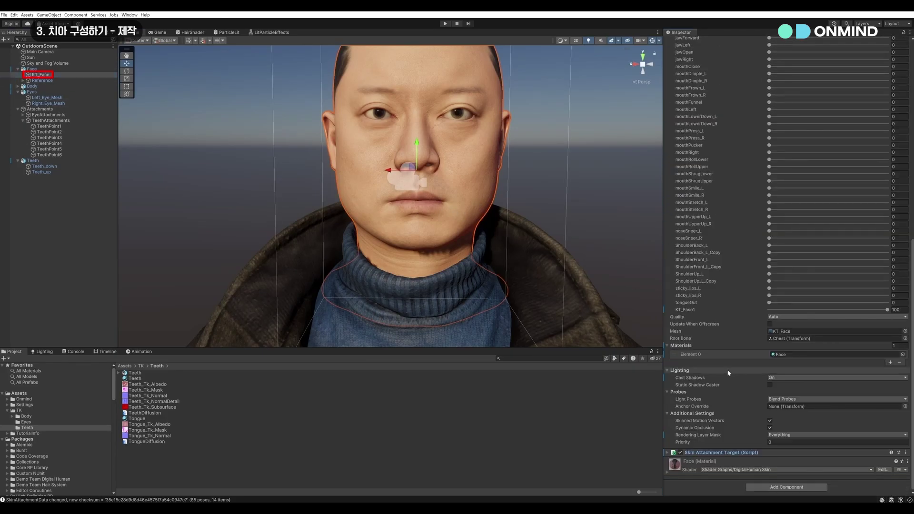
pyautogui.scroll(10, 741, 319)
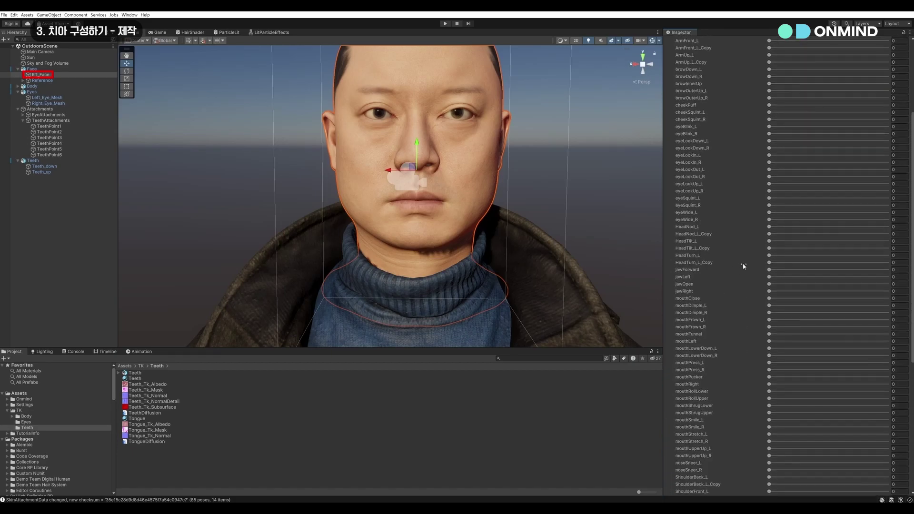
pyautogui.moveTo(776, 285); pyautogui.dragTo(890, 283)
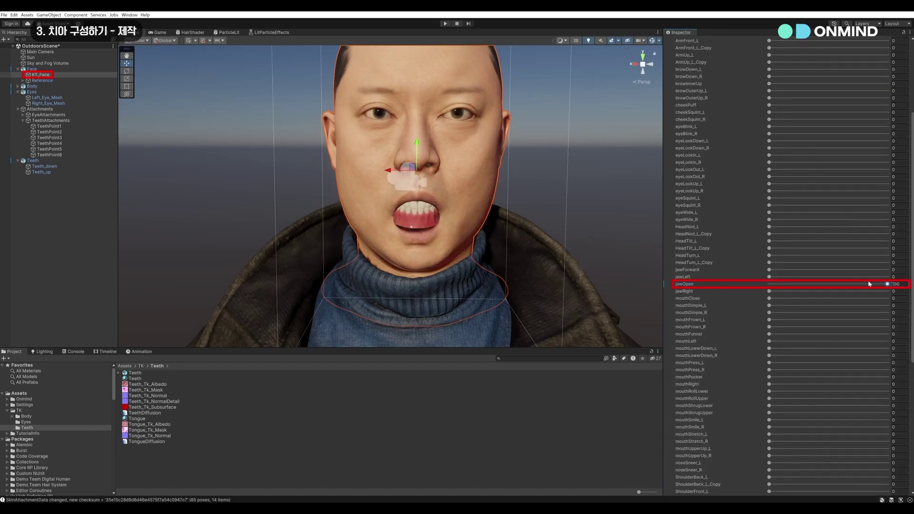
# Step: Set the jawOpen blend shape of Teeth_down to 100 and inspect the open mouth up close
pyautogui.click(45, 167)
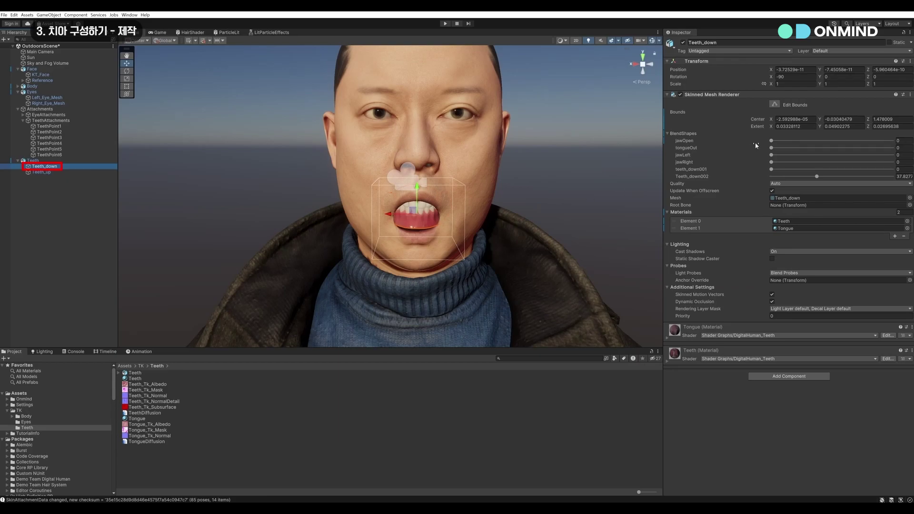
pyautogui.moveTo(772, 141); pyautogui.dragTo(907, 133)
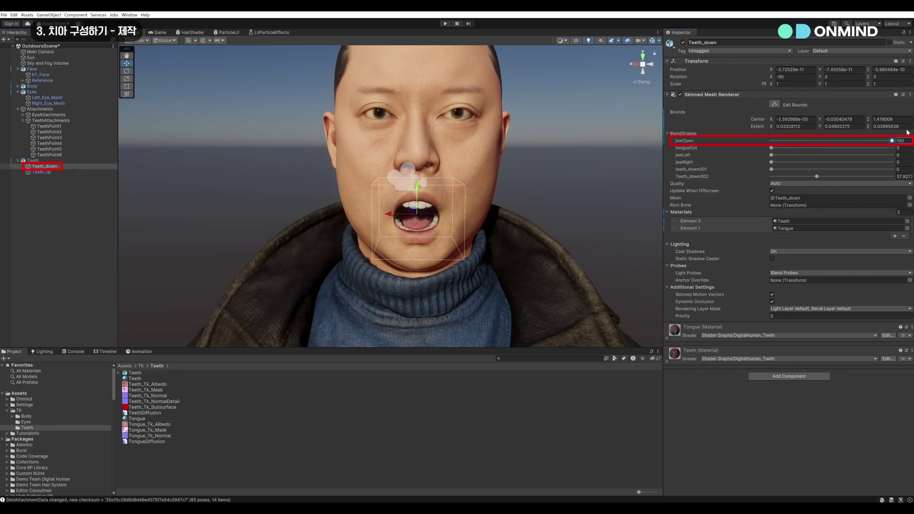
pyautogui.scroll(10, 390, 202)
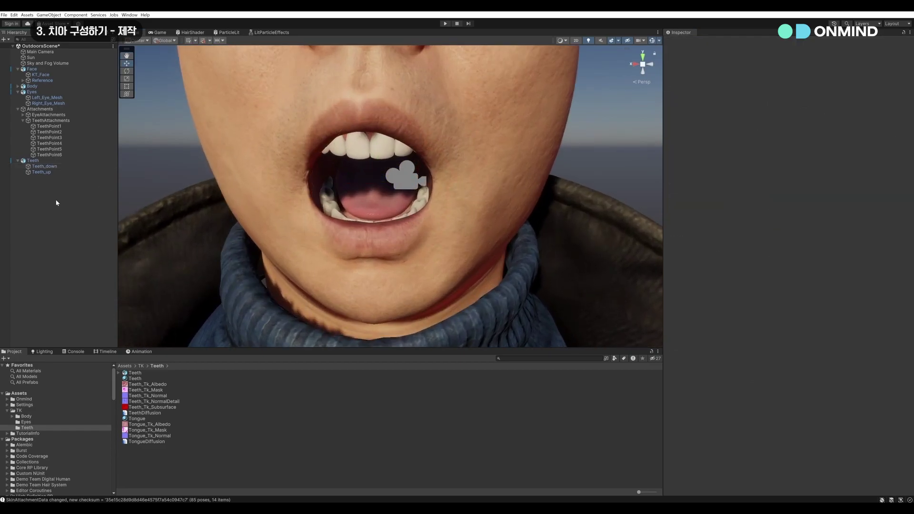
# Step: Add the Teeth Renderer component to both Teeth_down and Teeth_up
pyautogui.click(44, 167)
pyautogui.keyDown('shift'); pyautogui.click(50, 172); pyautogui.keyUp('shift')
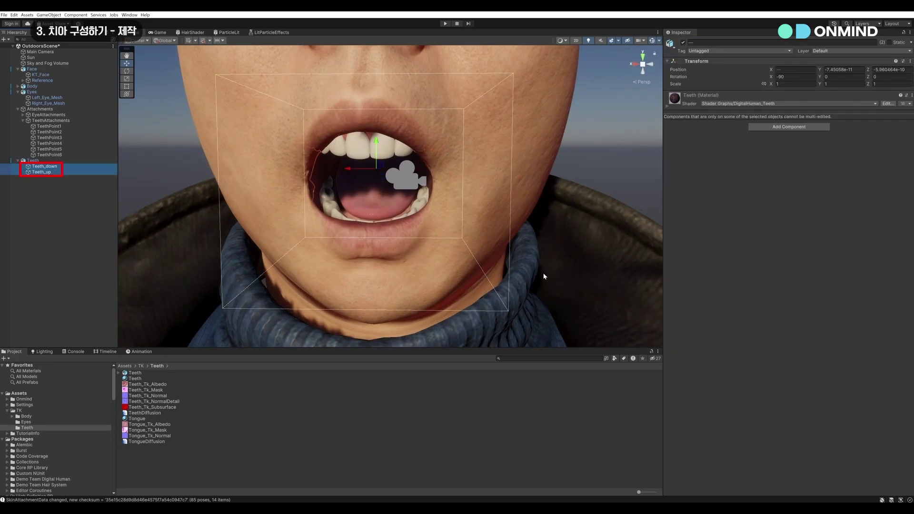
pyautogui.click(776, 128)
pyautogui.write('tee')
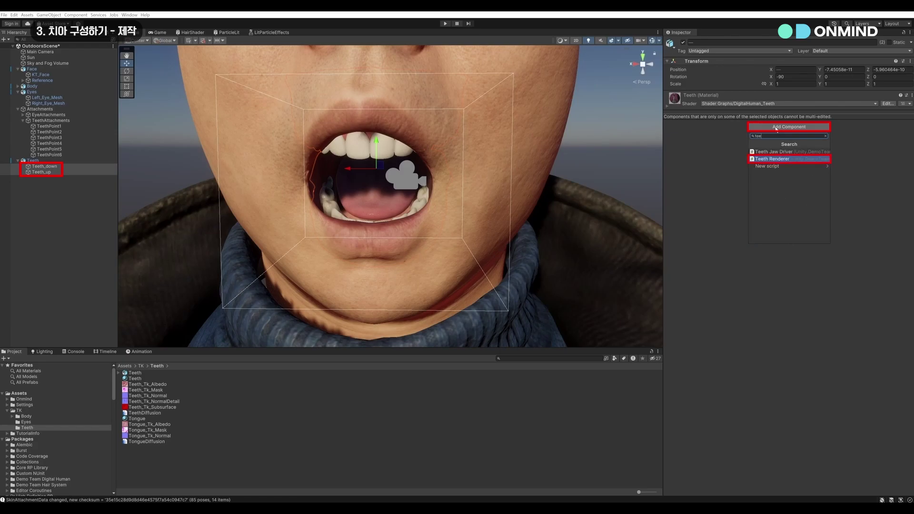
pyautogui.click(773, 160)
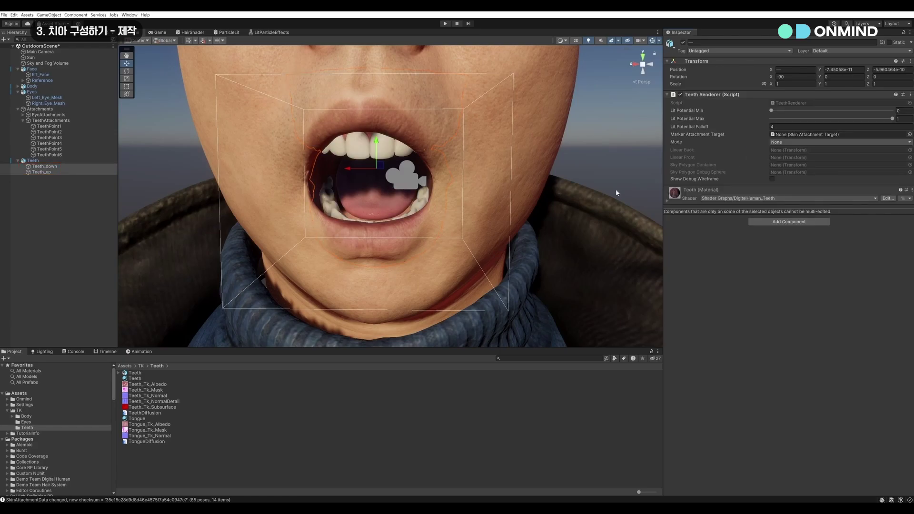
# Step: Set the Teeth Renderer mode to Sky Polygon on both teeth objects, with TeethAttachments as the Sky Polygon Container
pyautogui.click(786, 142)
pyautogui.click(785, 166)
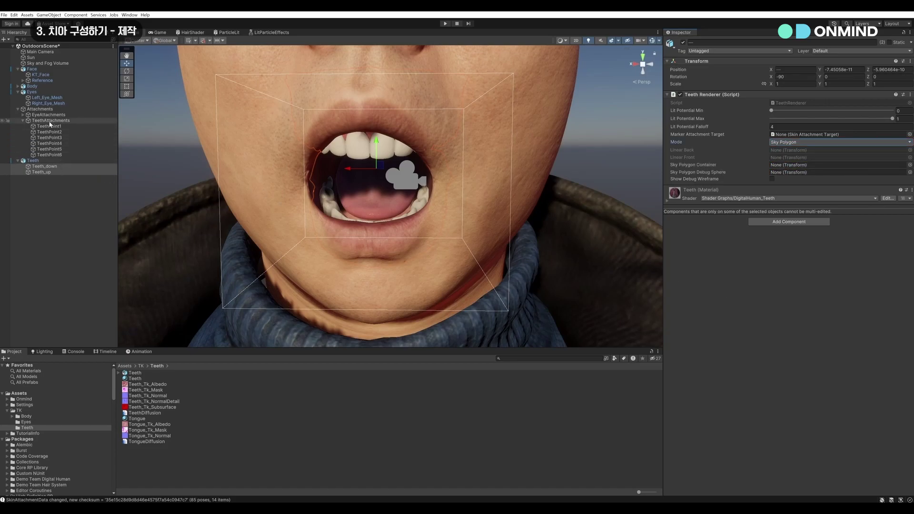
pyautogui.moveTo(50, 122); pyautogui.dragTo(781, 165)
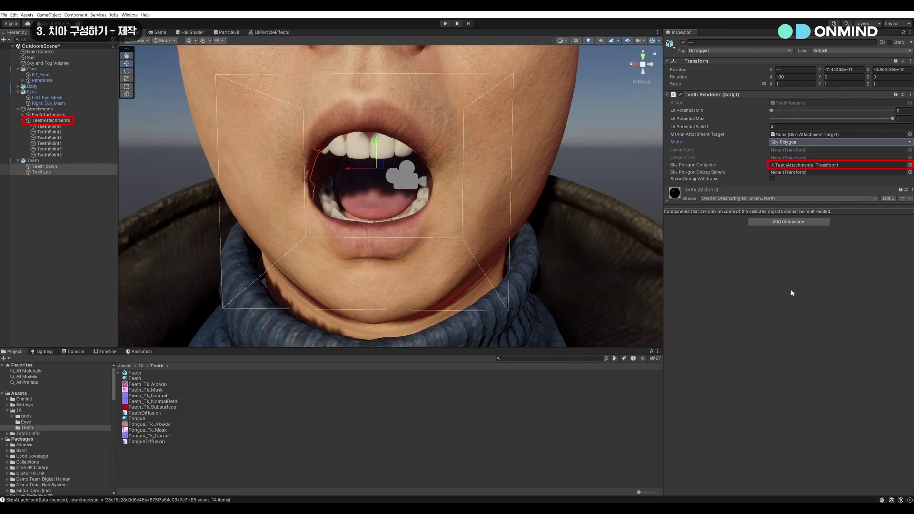
# Step: Set Lit Potential Max of Teeth_down's Teeth Renderer to 0.85, then briefly show its debug wireframe around the mouth
pyautogui.click(53, 167)
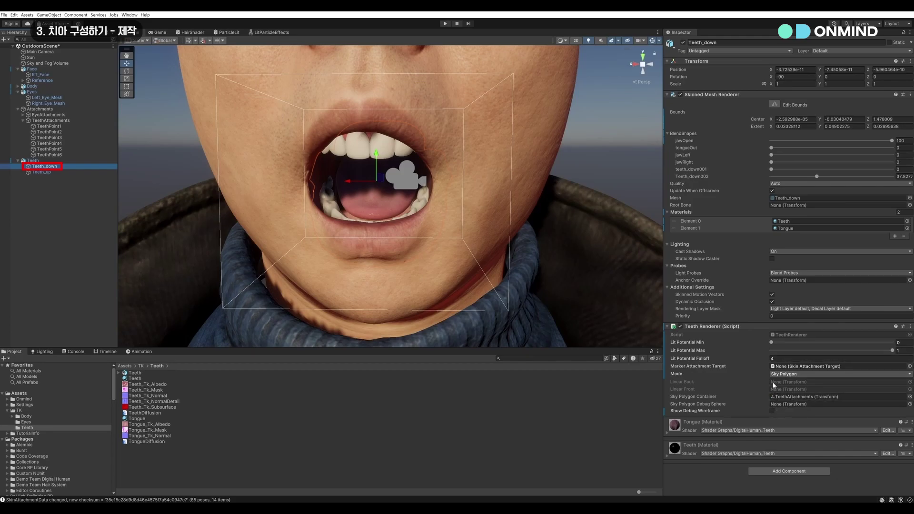
pyautogui.moveTo(781, 351)
pyautogui.mouseDown()
pyautogui.moveTo(894, 351)
pyautogui.moveTo(857, 352)
pyautogui.moveTo(870, 354)
pyautogui.mouseUp()
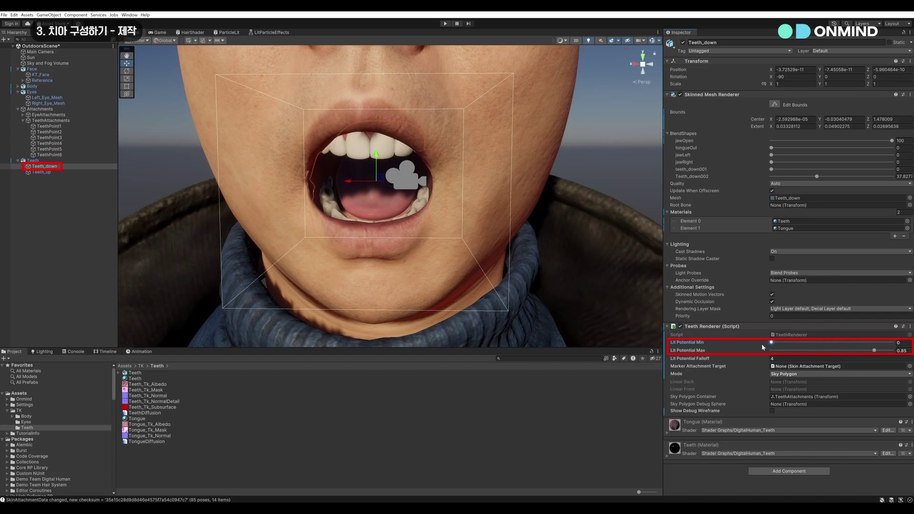
pyautogui.keyDown('alt'); pyautogui.moveTo(306, 209); pyautogui.dragTo(279, 188); pyautogui.keyUp('alt')
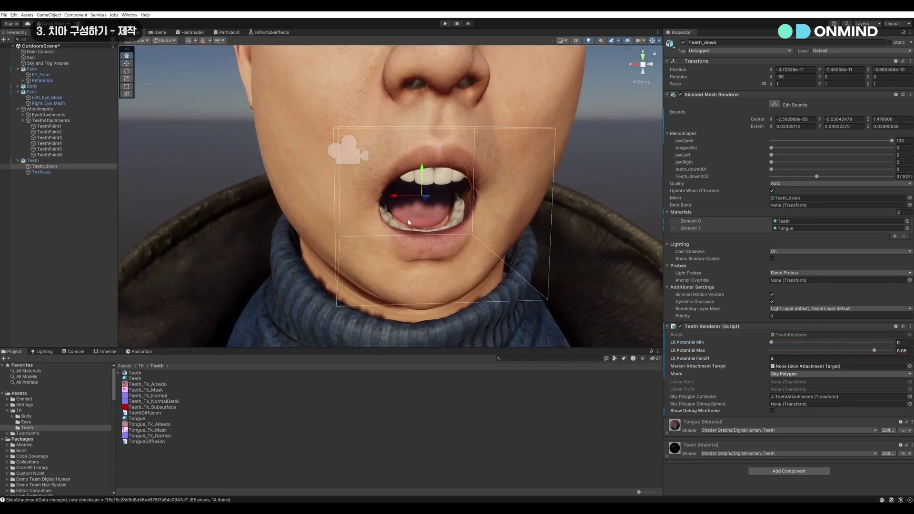
pyautogui.click(772, 411)
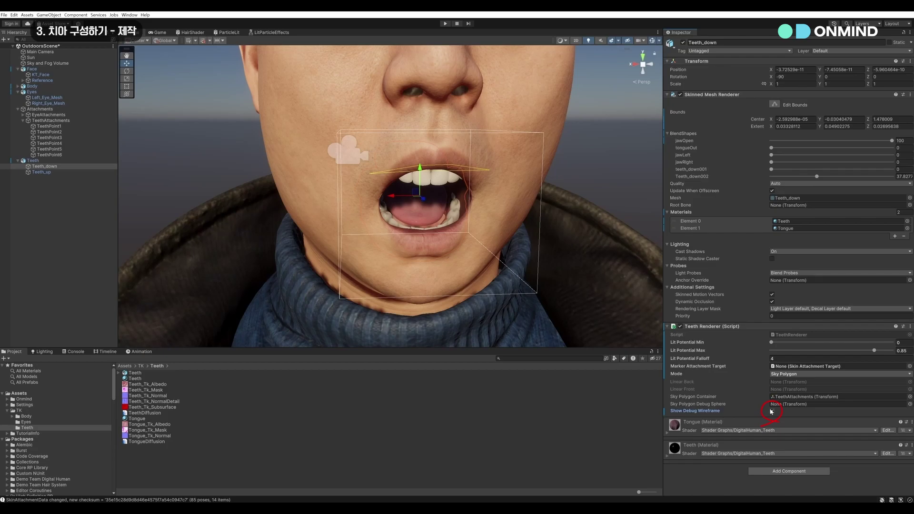
pyautogui.click(772, 411)
# Step: Close the mouth of KT_Face by setting its jawOpen blend shape to 0
pyautogui.click(41, 74)
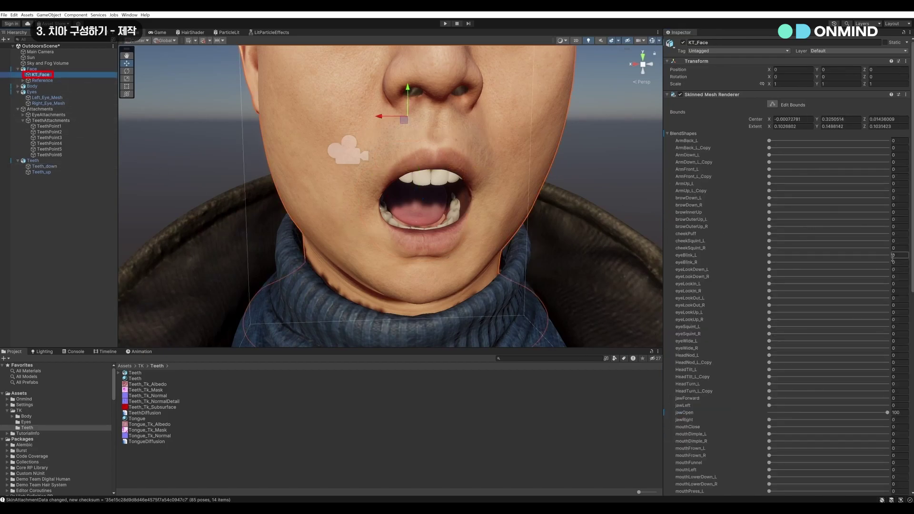
pyautogui.scroll(-3, 852, 327)
pyautogui.moveTo(827, 335); pyautogui.dragTo(747, 339)
# Step: Set Teeth_down's jawOpen blend shape to 0 and assign KT_Face as the Marker Attachment Target on Teeth_down and Teeth_up
pyautogui.click(50, 172)
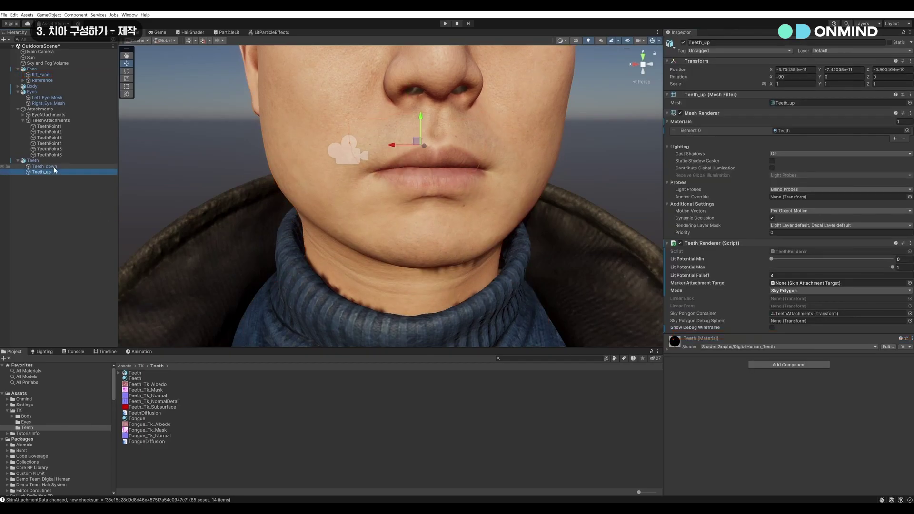
pyautogui.click(45, 166)
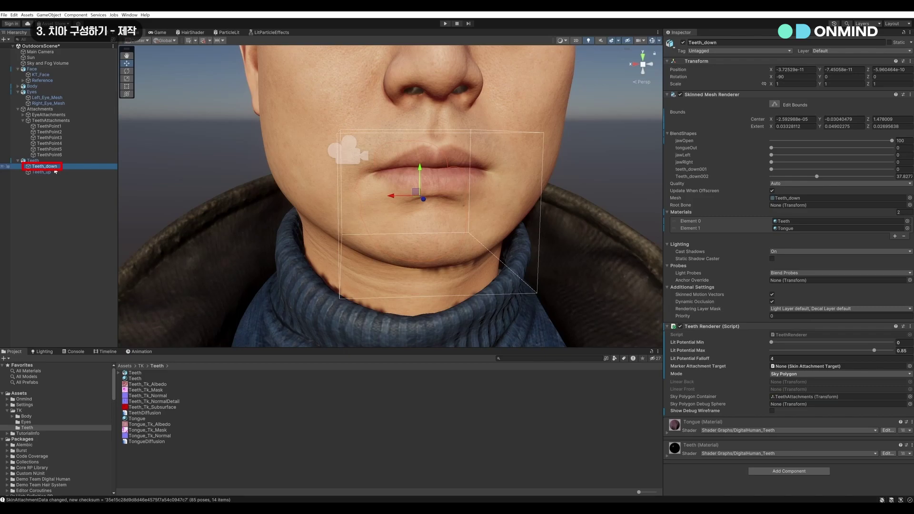
pyautogui.click(812, 141)
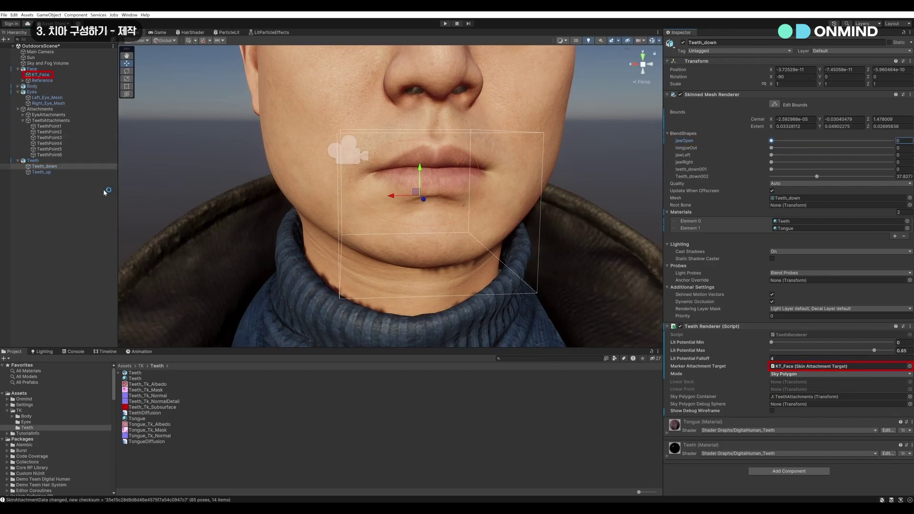
pyautogui.click(58, 172)
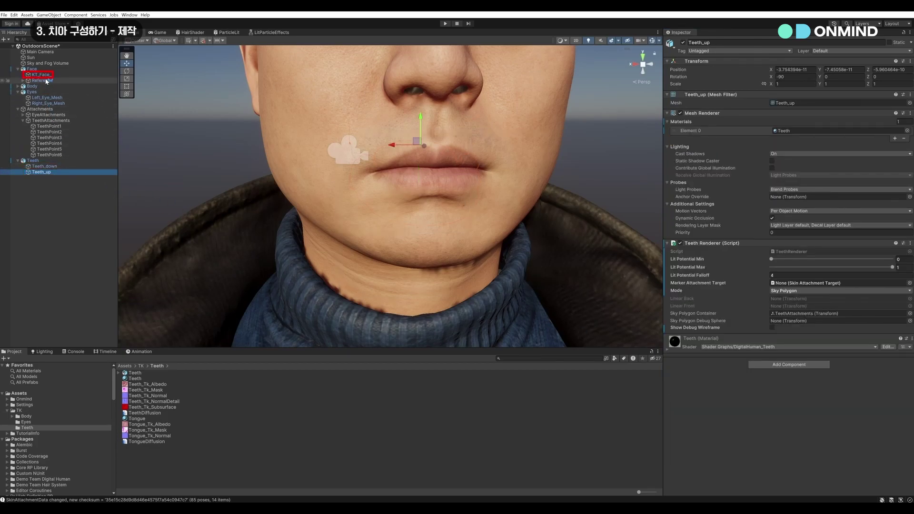
pyautogui.moveTo(41, 75); pyautogui.dragTo(799, 285)
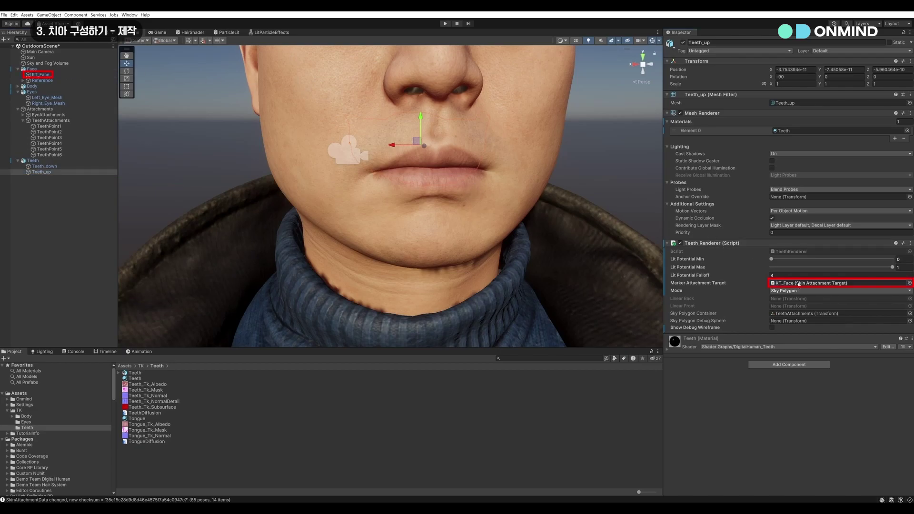
# Step: Raise the jawOpen blend shape of KT_Face to its maximum to test the teeth setup
pyautogui.click(38, 76)
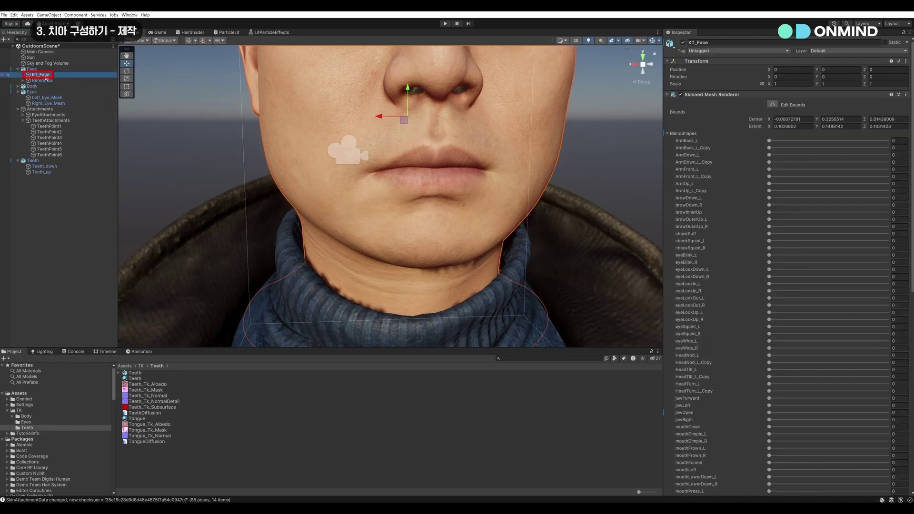
pyautogui.scroll(-3, 769, 209)
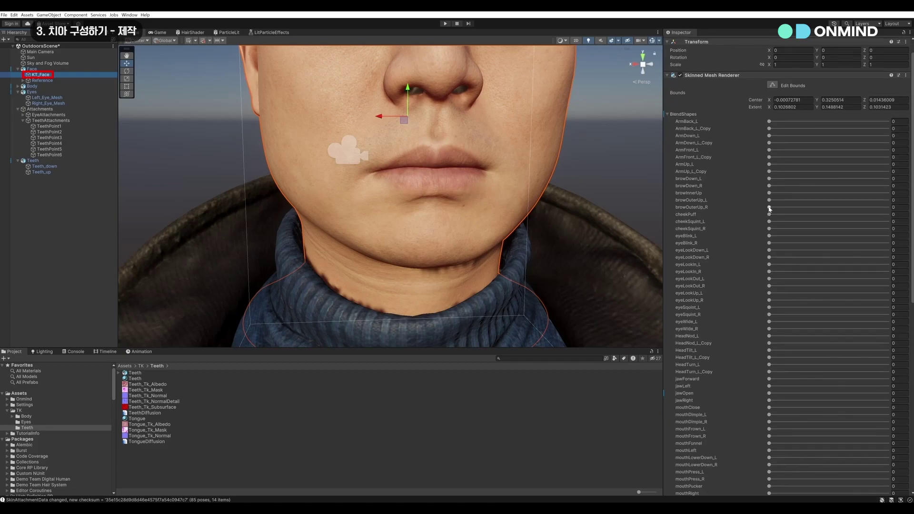
pyautogui.moveTo(776, 354); pyautogui.dragTo(892, 348)
# Step: Set Teeth_down's jawOpen blend shape to 100 and toggle the debug wireframe of its Teeth Renderer
pyautogui.click(44, 166)
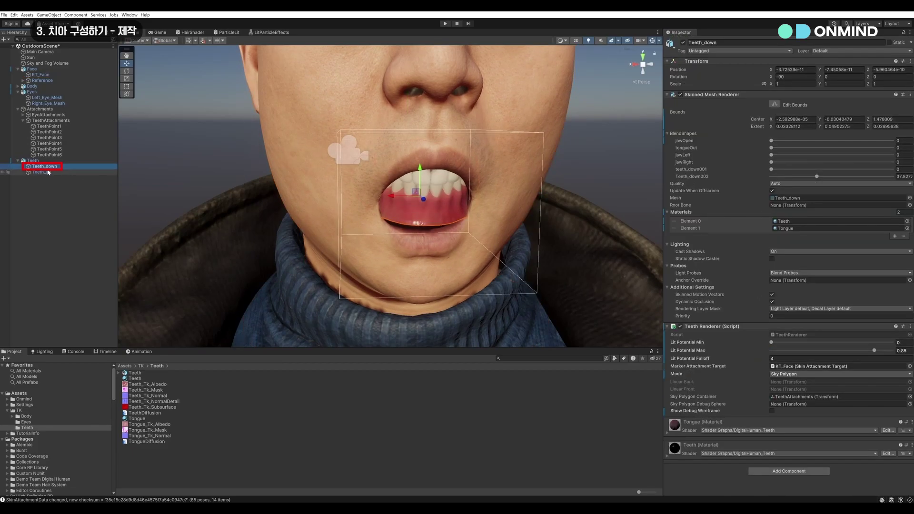
pyautogui.moveTo(771, 141); pyautogui.dragTo(892, 141)
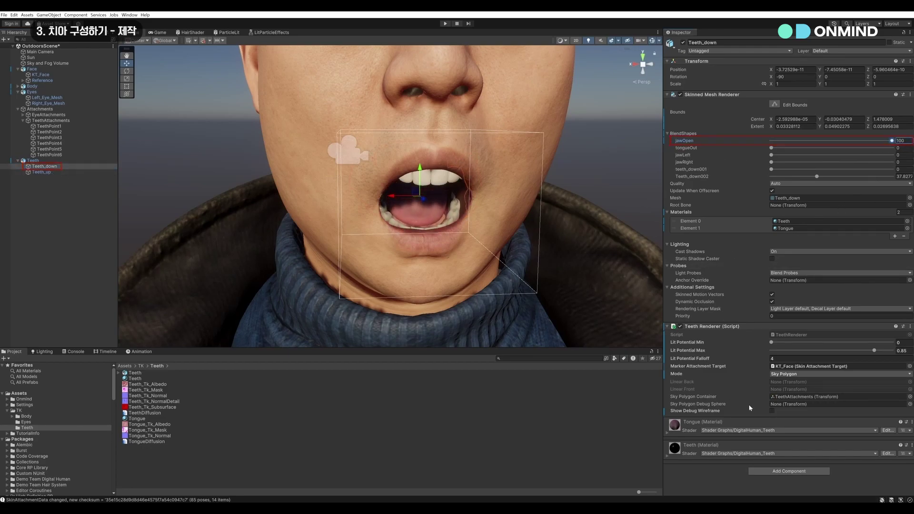
pyautogui.click(772, 412)
pyautogui.scroll(3, 460, 203)
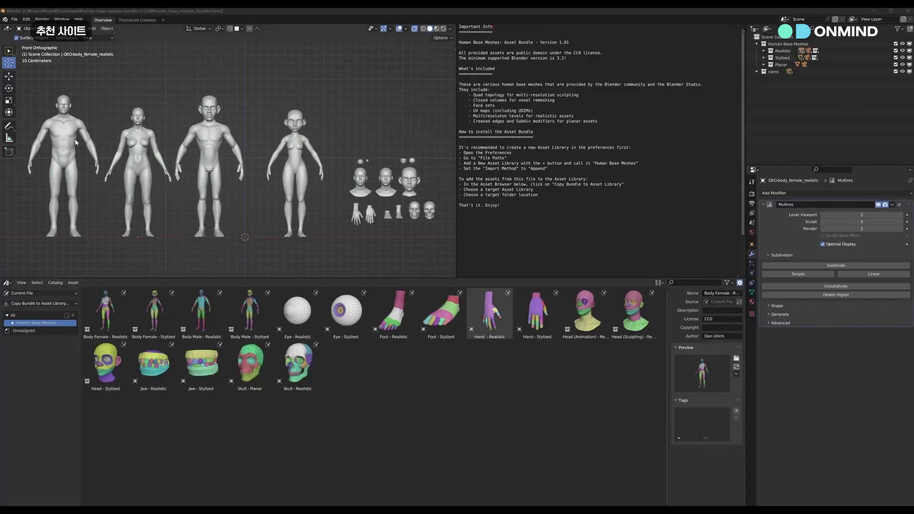
pyautogui.keyDown('shift'); pyautogui.rightClick(75, 139); pyautogui.keyUp('shift')
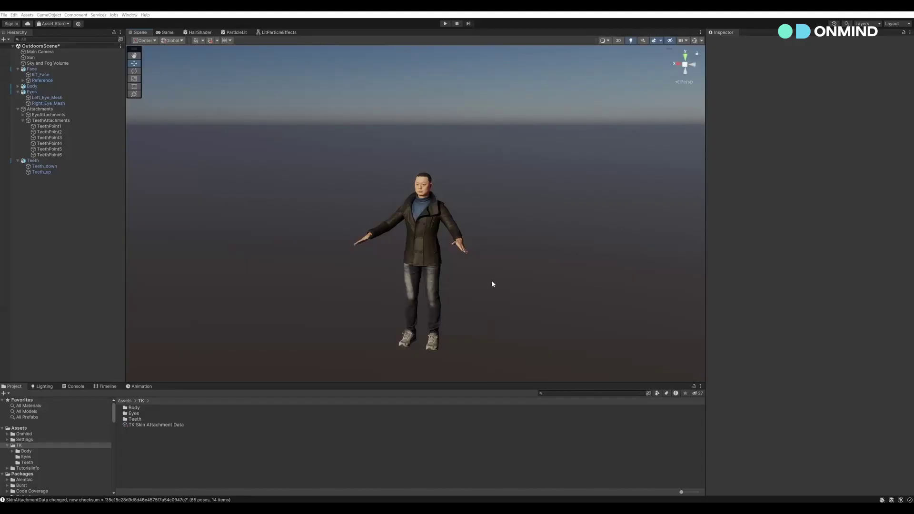
# Step: Frame the character's head and set the jawOpen blend shape of KT_Face to 84.8
pyautogui.scroll(8, 456, 227)
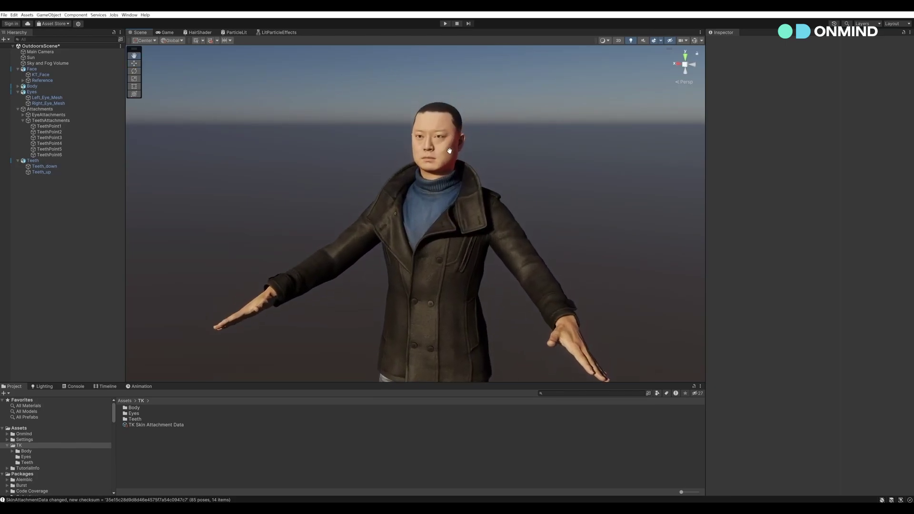
pyautogui.scroll(10, 433, 222)
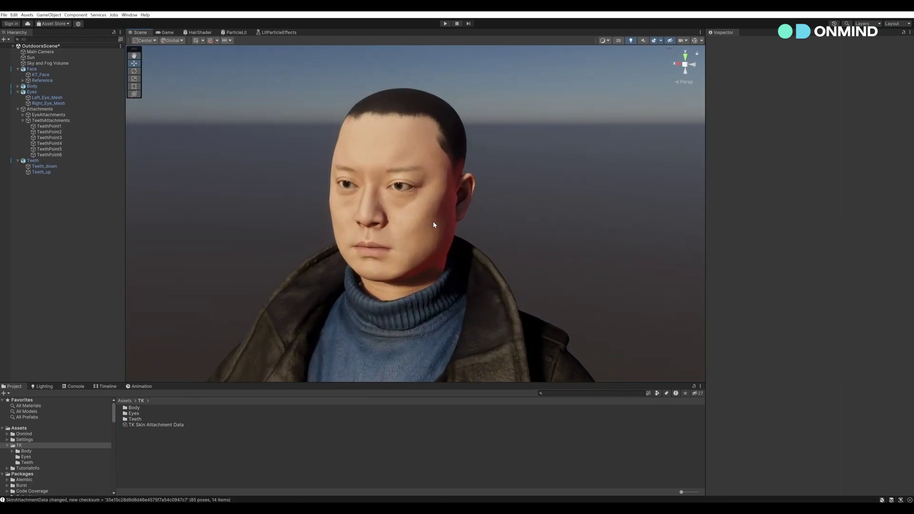
pyautogui.moveTo(458, 209)
pyautogui.keyDown('alt'); pyautogui.mouseDown()
pyautogui.moveTo(527, 184)
pyautogui.moveTo(508, 208)
pyautogui.moveTo(476, 211)
pyautogui.mouseUp(); pyautogui.keyUp('alt')
pyautogui.click(40, 75)
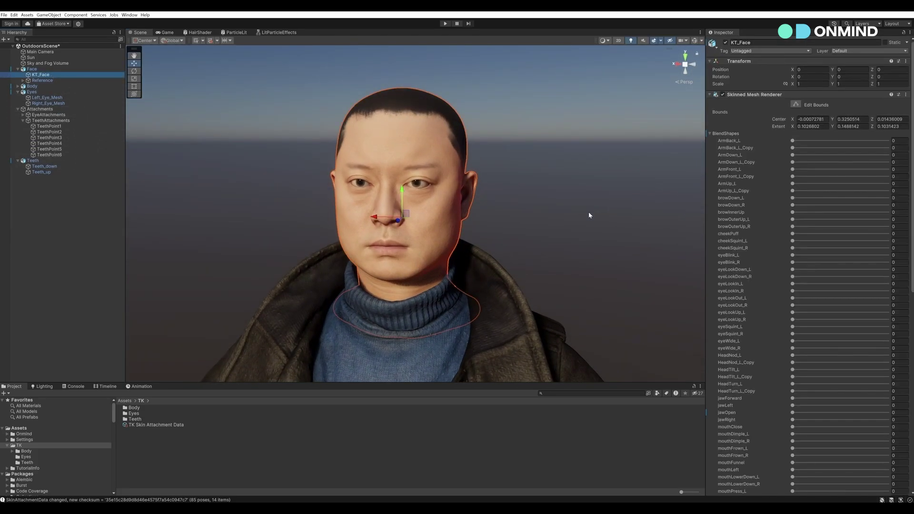
pyautogui.scroll(-4, 817, 309)
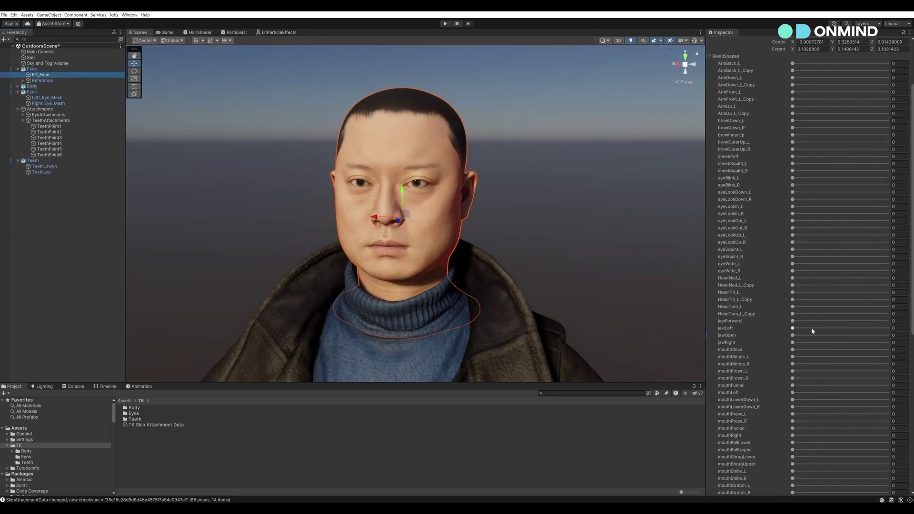
pyautogui.moveTo(793, 335); pyautogui.dragTo(874, 336)
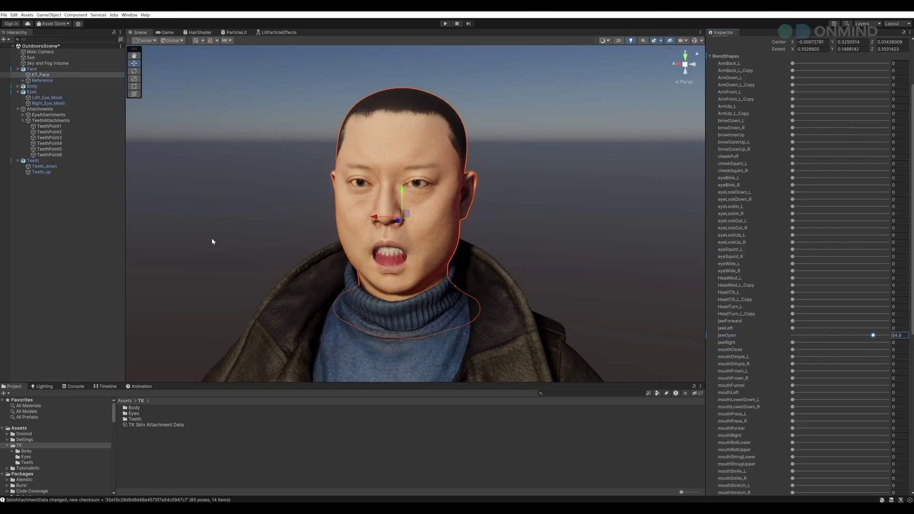
# Step: Set the jawOpen blend shape of Teeth_down to about 79 to match the open mouth
pyautogui.click(44, 166)
pyautogui.scroll(2, 737, 164)
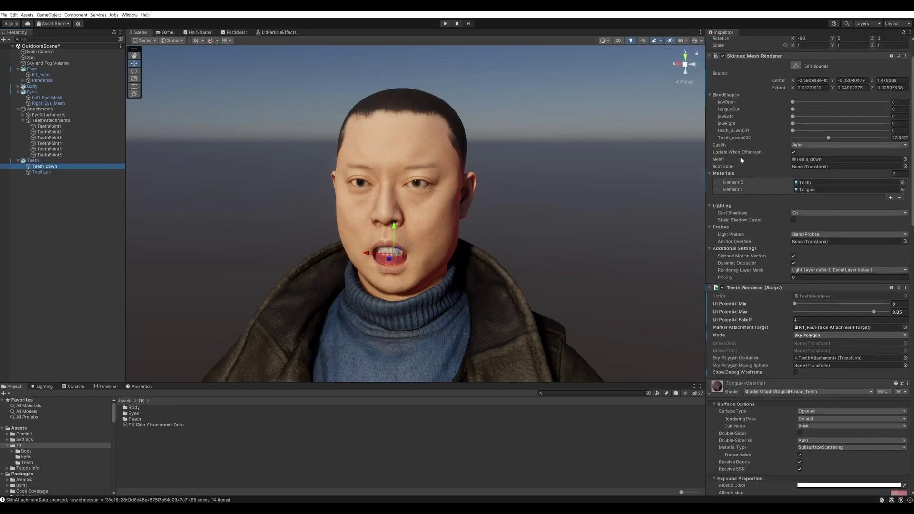
pyautogui.moveTo(793, 105); pyautogui.dragTo(867, 103)
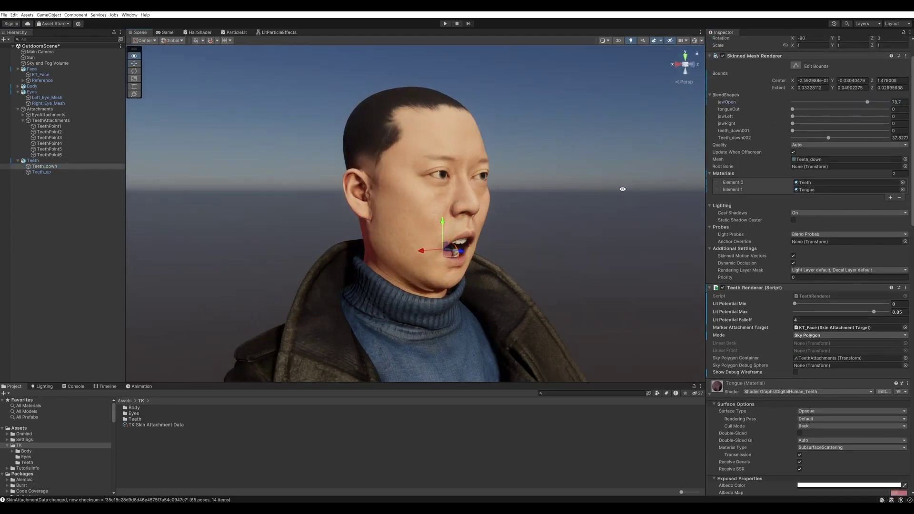